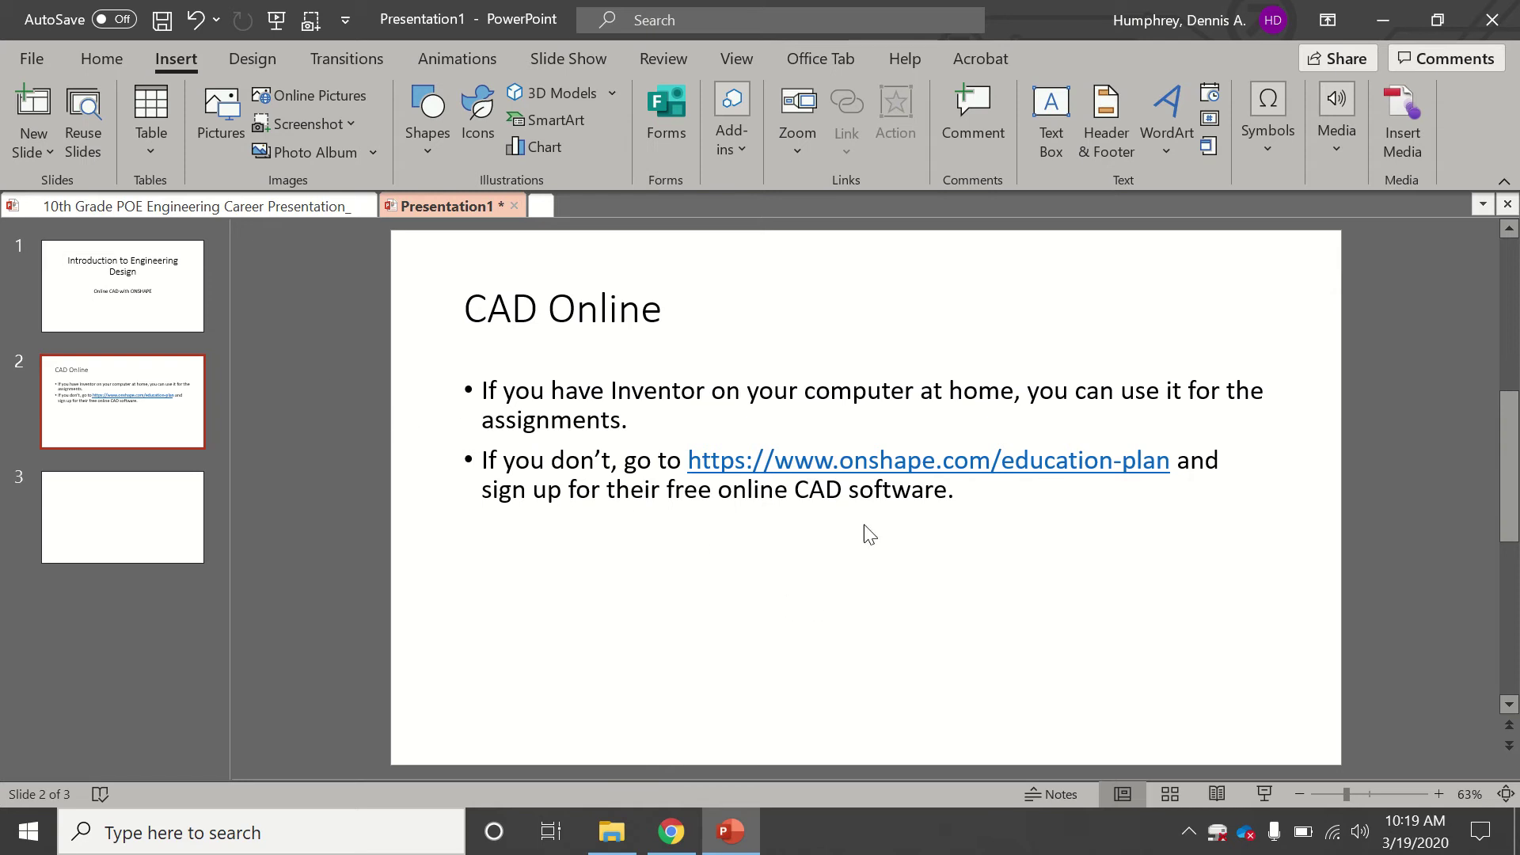
- Follow the onshape.com/education-plan hyperlink on the CAD Online slide
ctrl+click(886, 465)
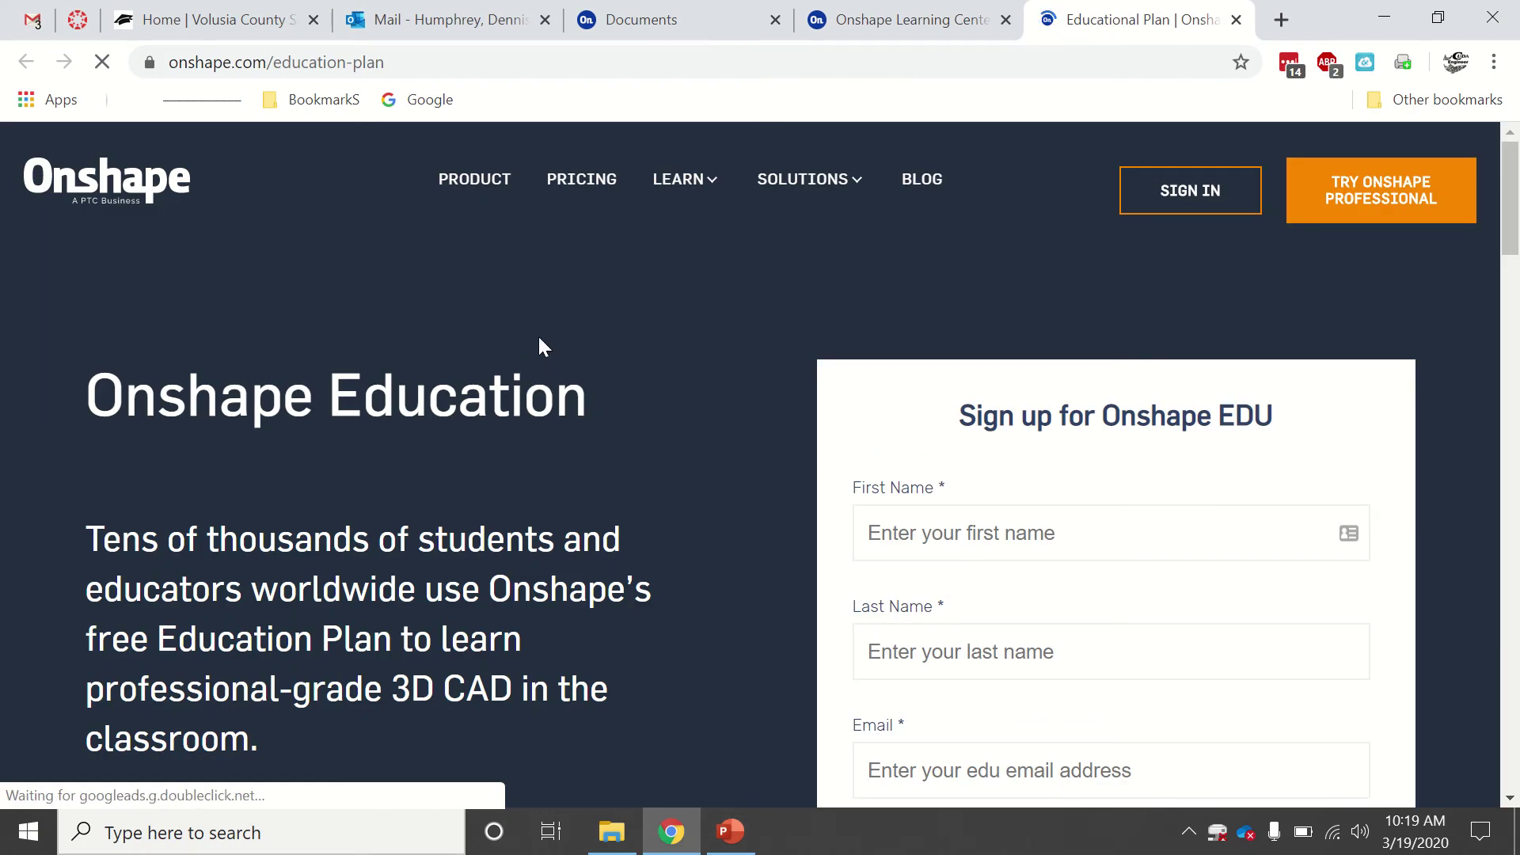
- Scroll through the Onshape EDU sign-up form, then switch to the Documents list showing 'terst'
scroll(583, 368, down, 2)
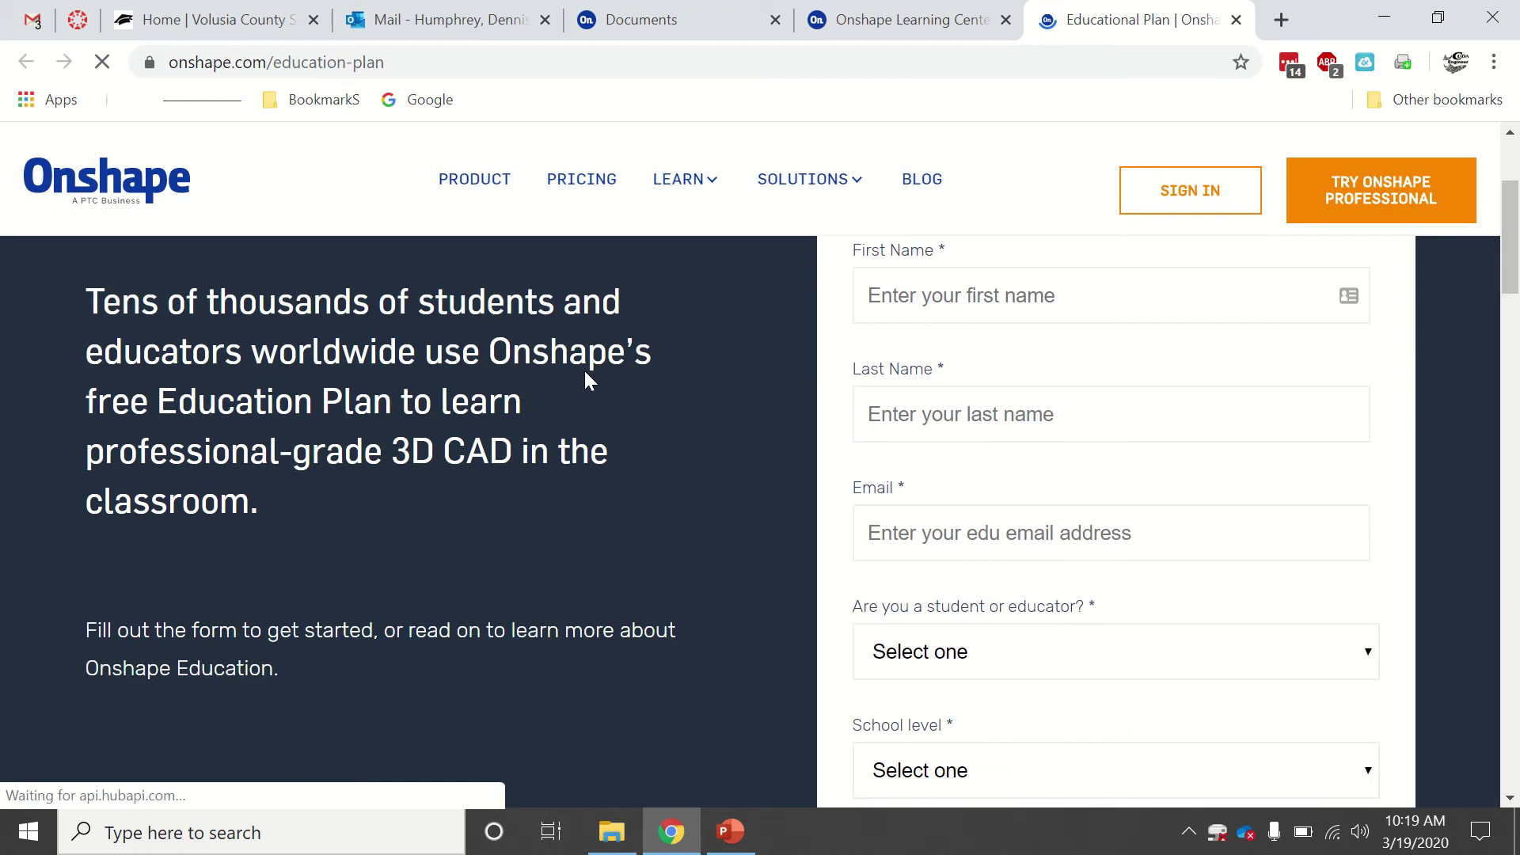
scroll(582, 368, down, 1)
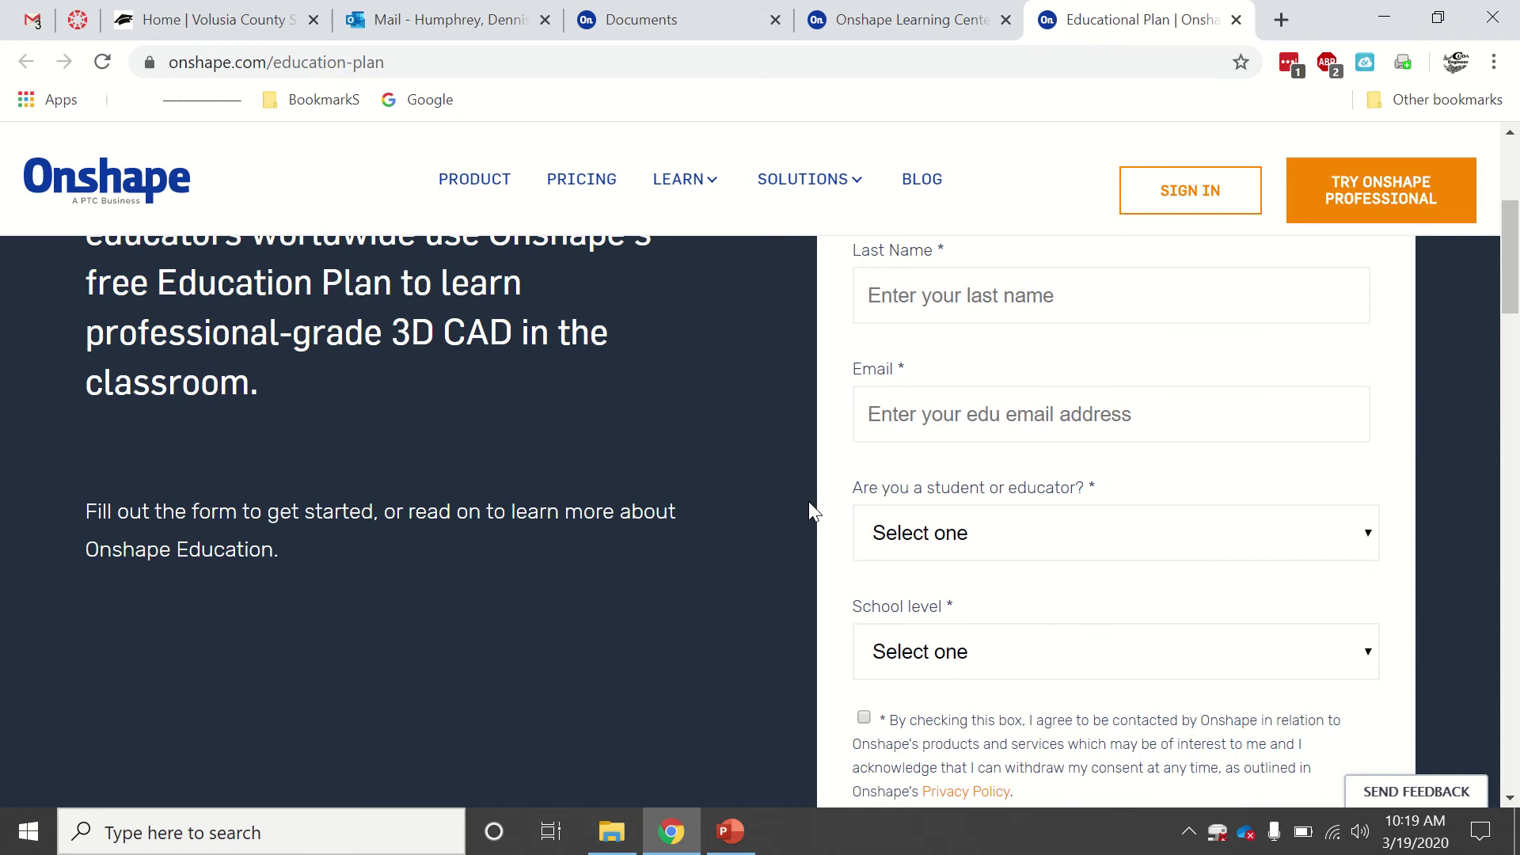
scroll(693, 453, down, 3)
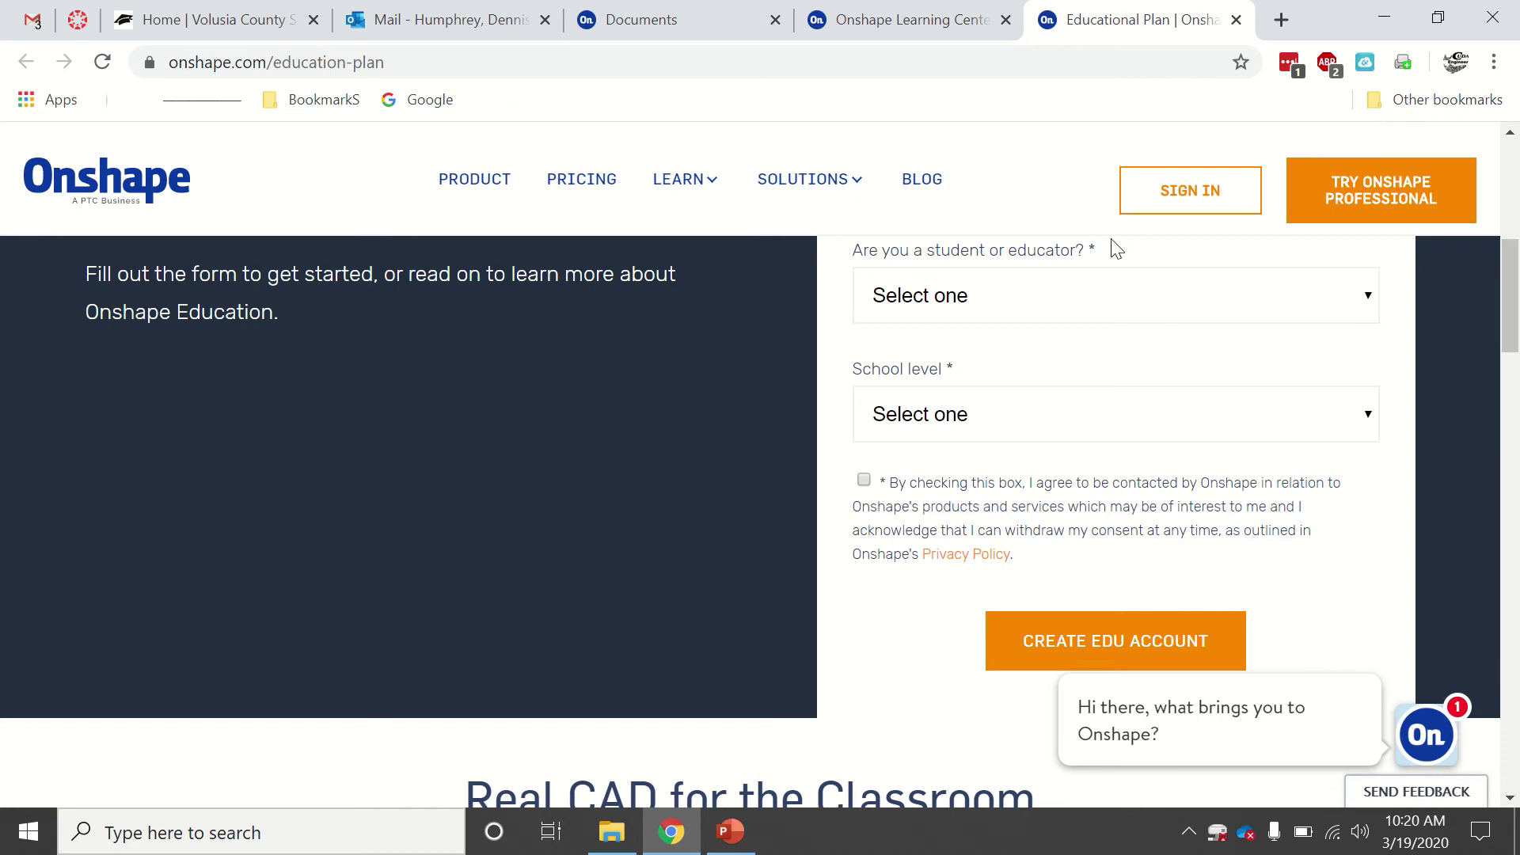
mouse_move(695, 4)
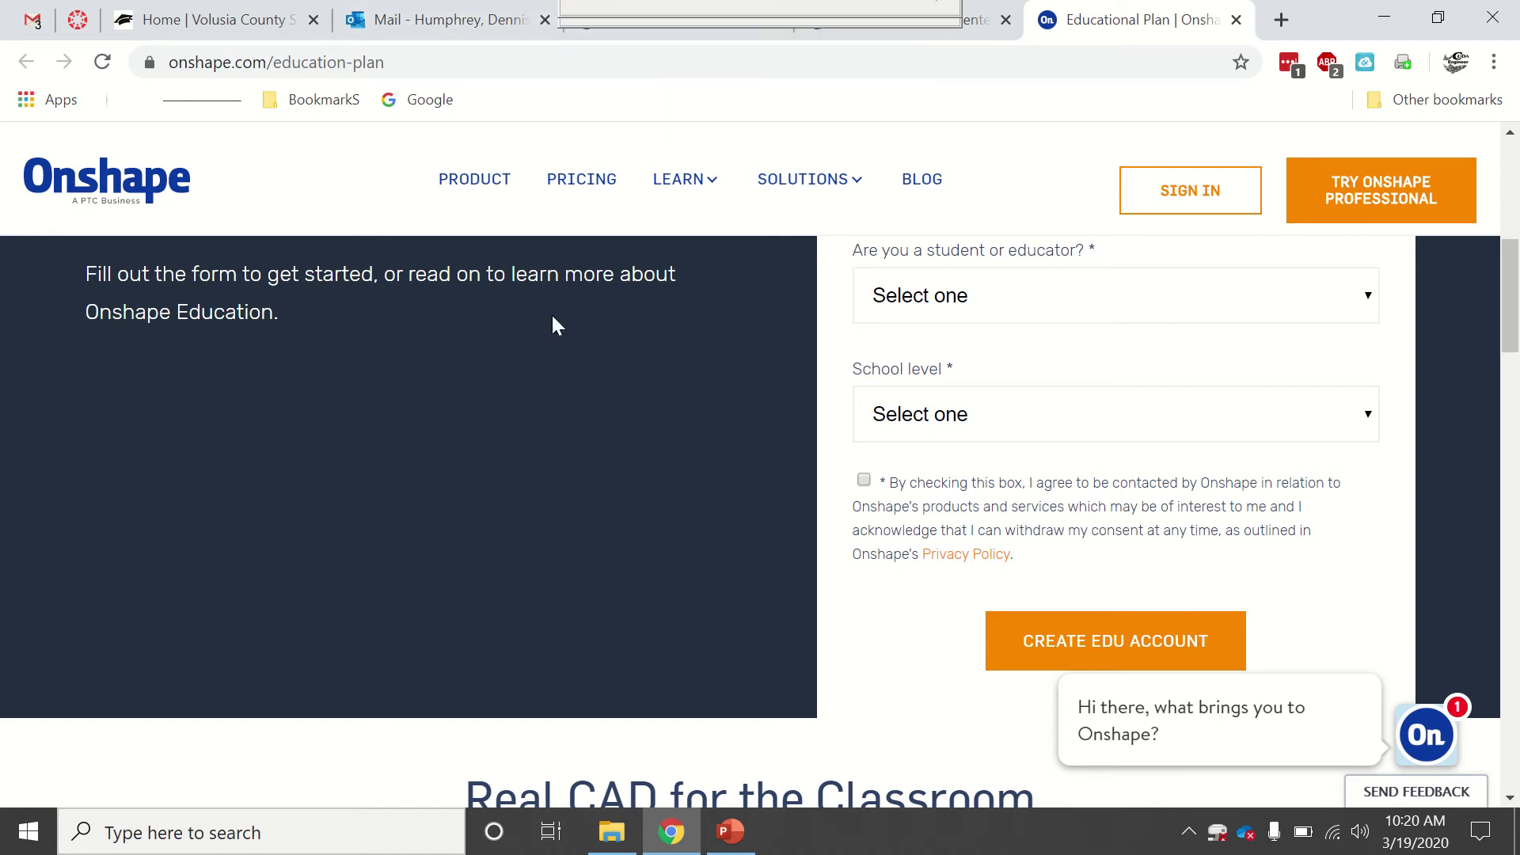
click(629, 20)
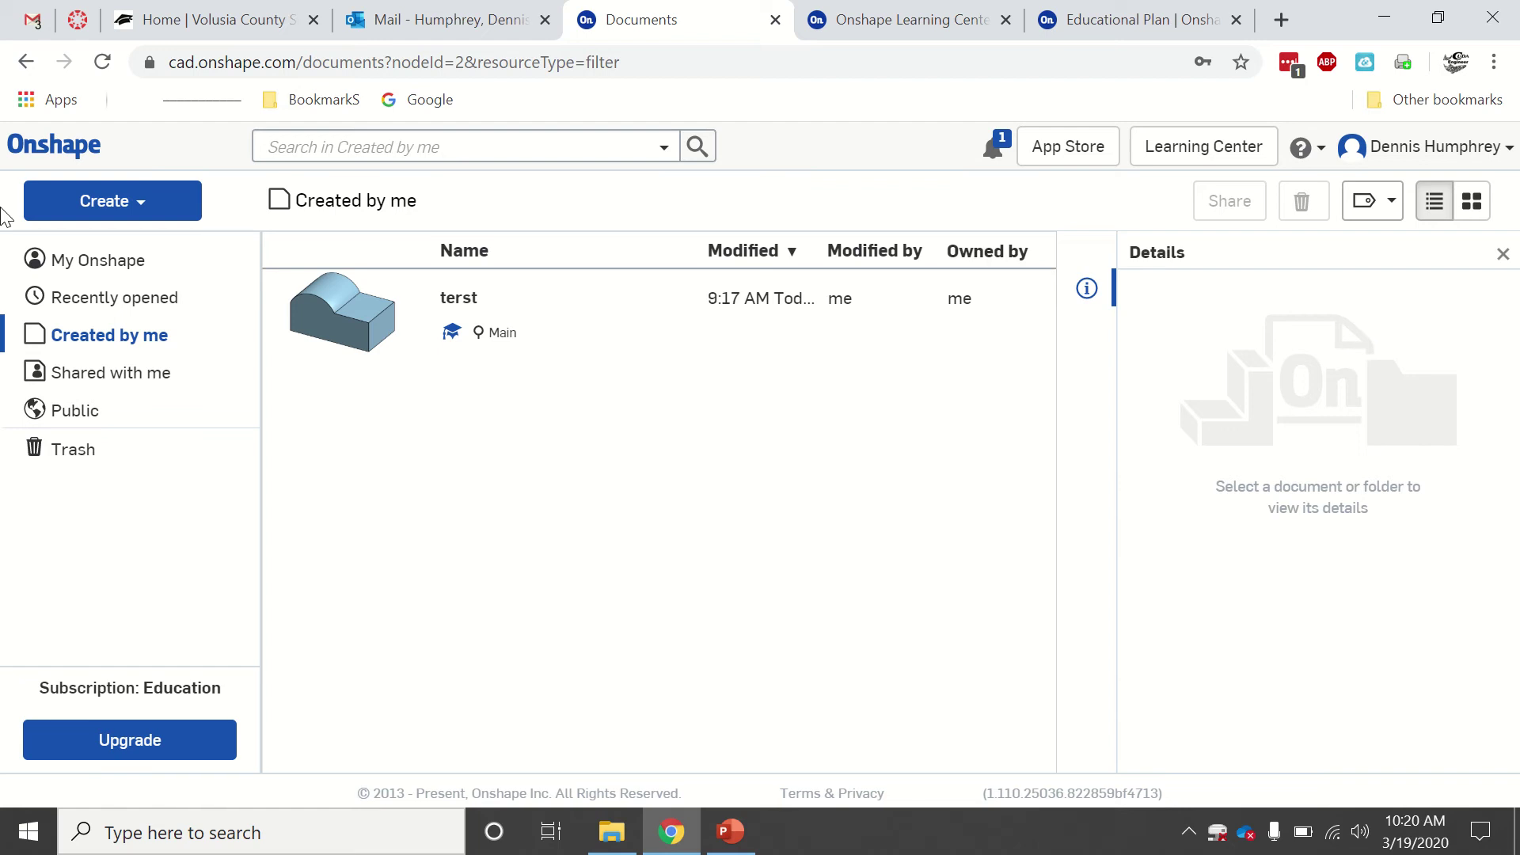
- Create a new Onshape document named 'tesstt'
click(97, 207)
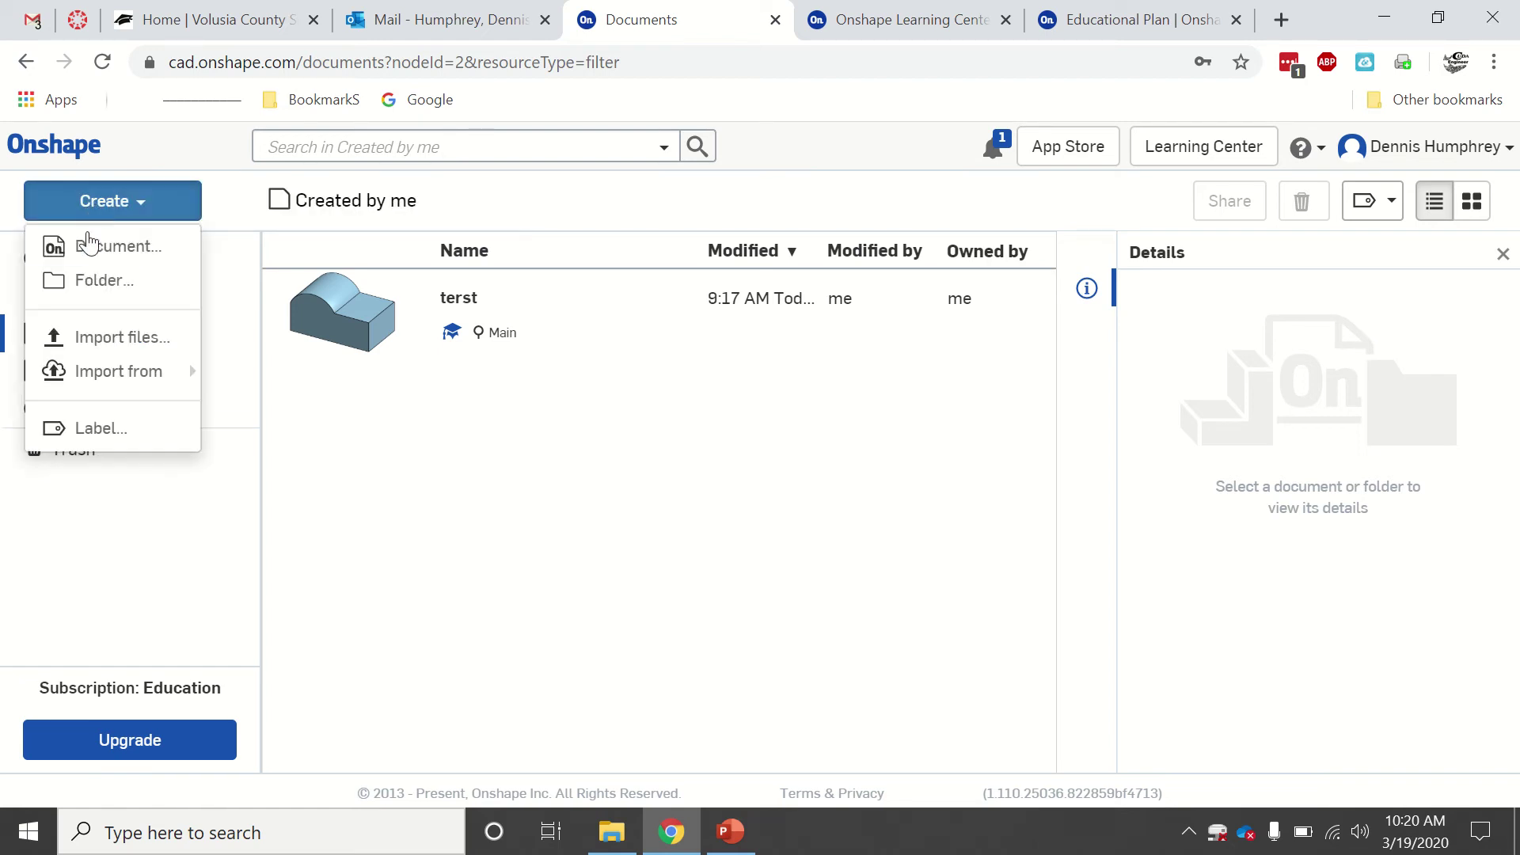
click(89, 250)
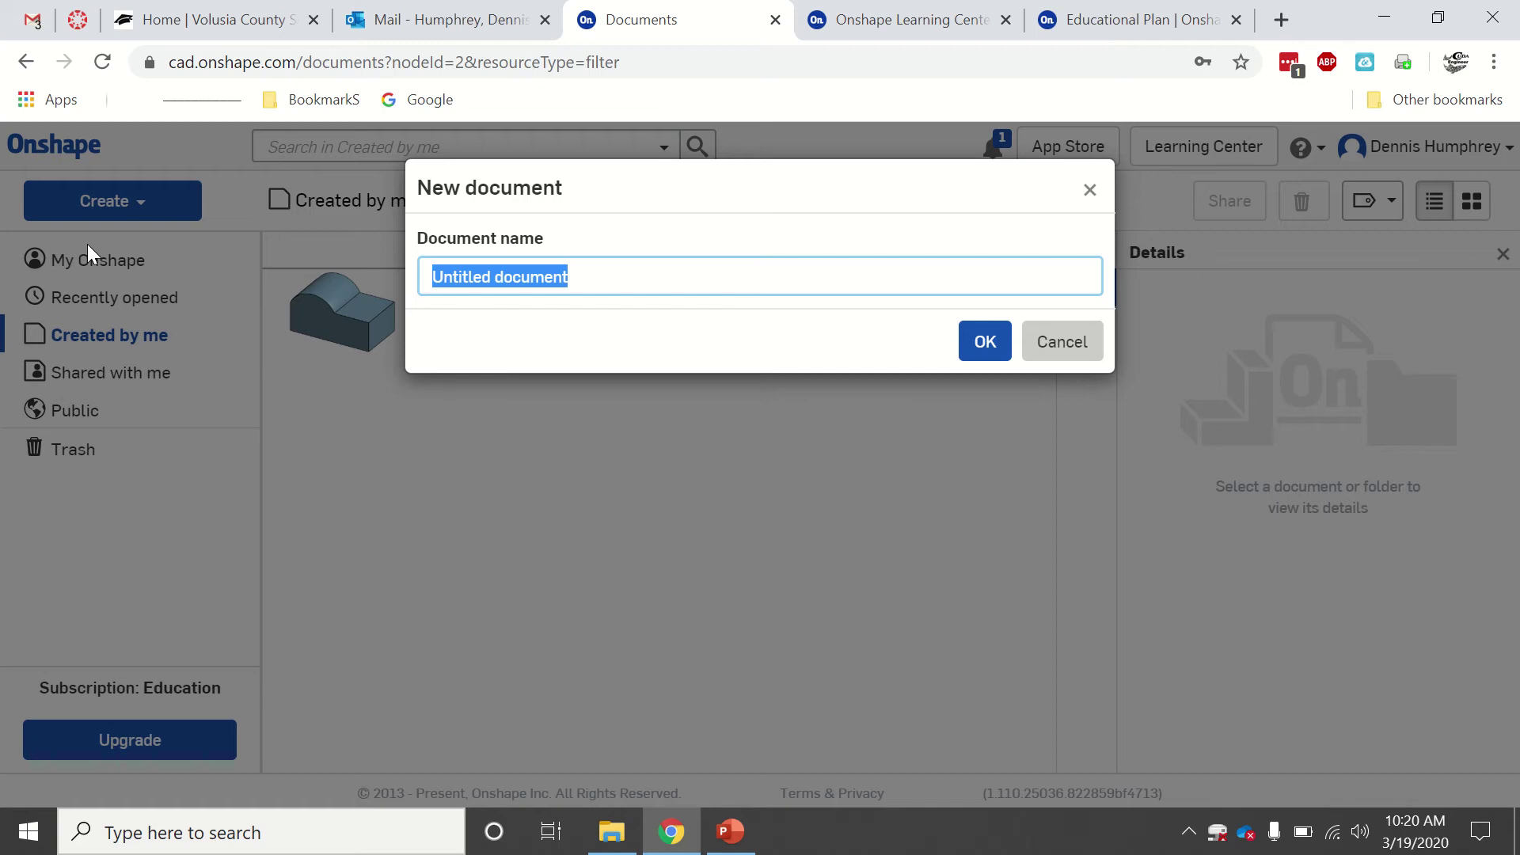
text(tesstt)
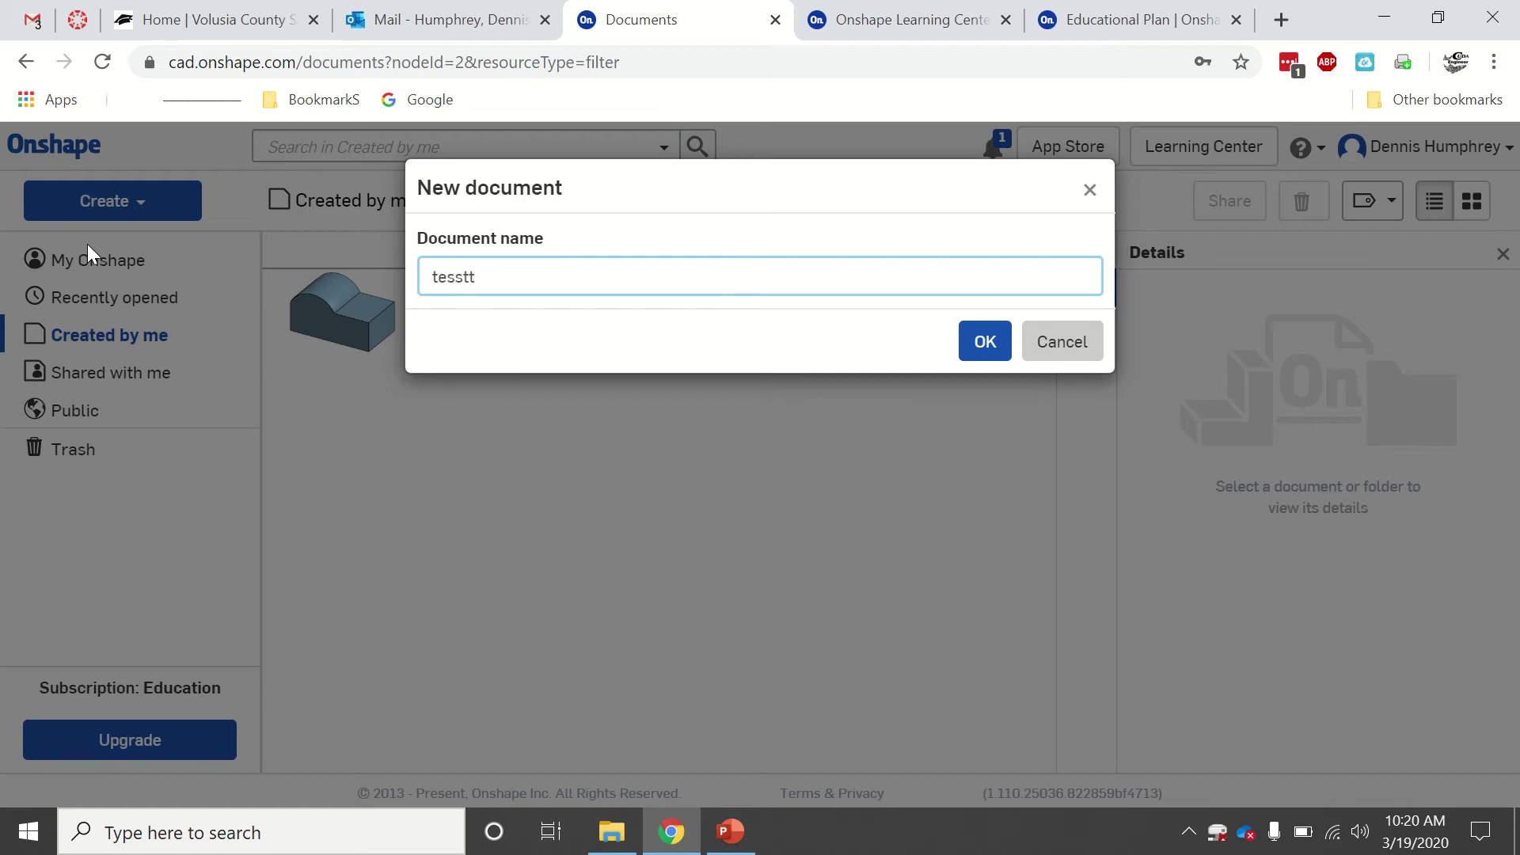
click(973, 343)
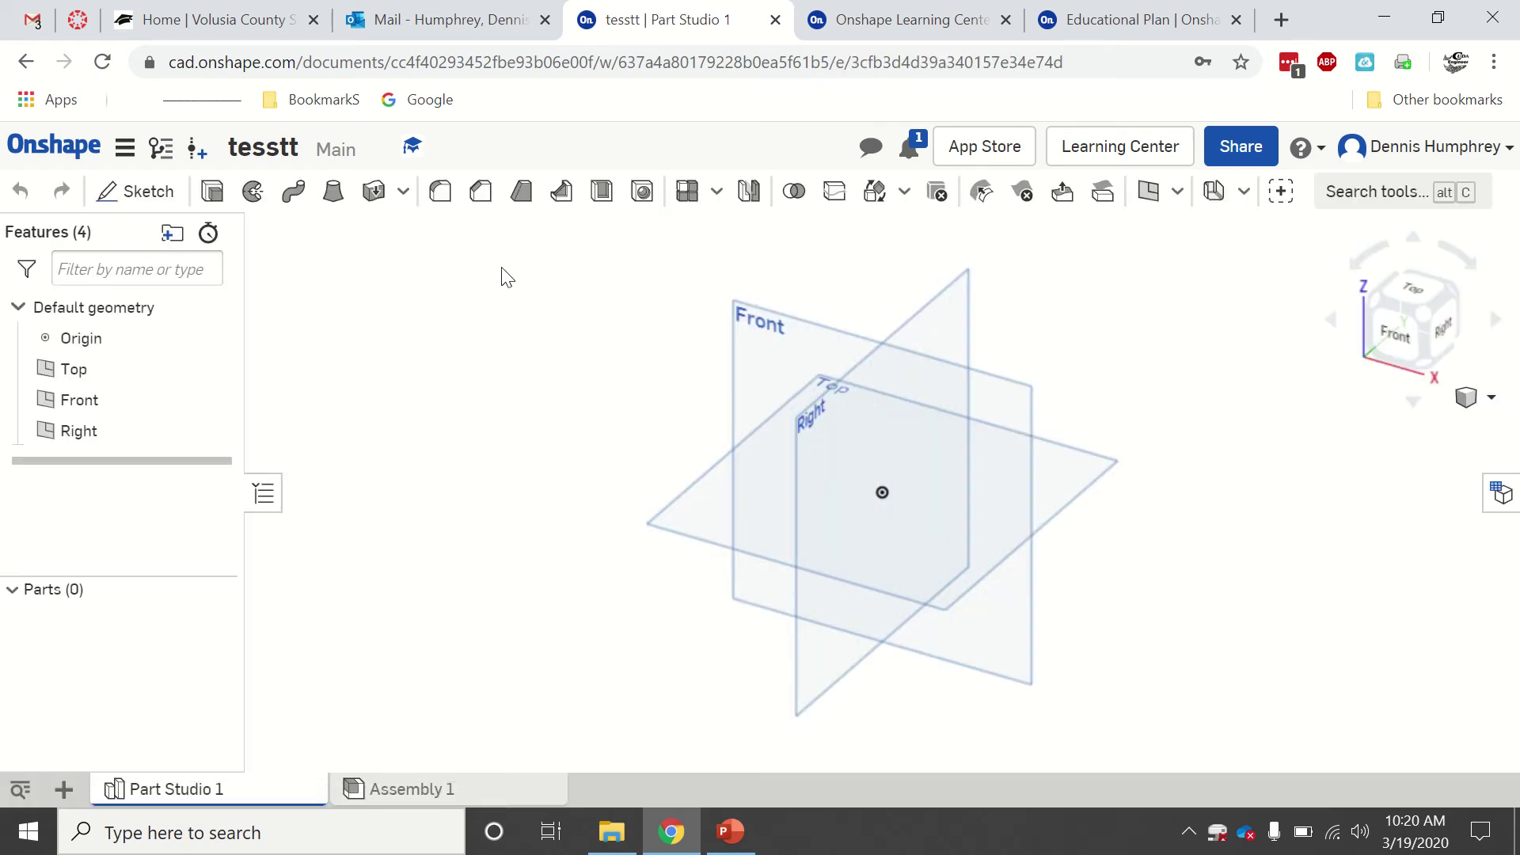
- Start a sketch on the Front plane with a corner rectangle anchored at the origin
click(748, 346)
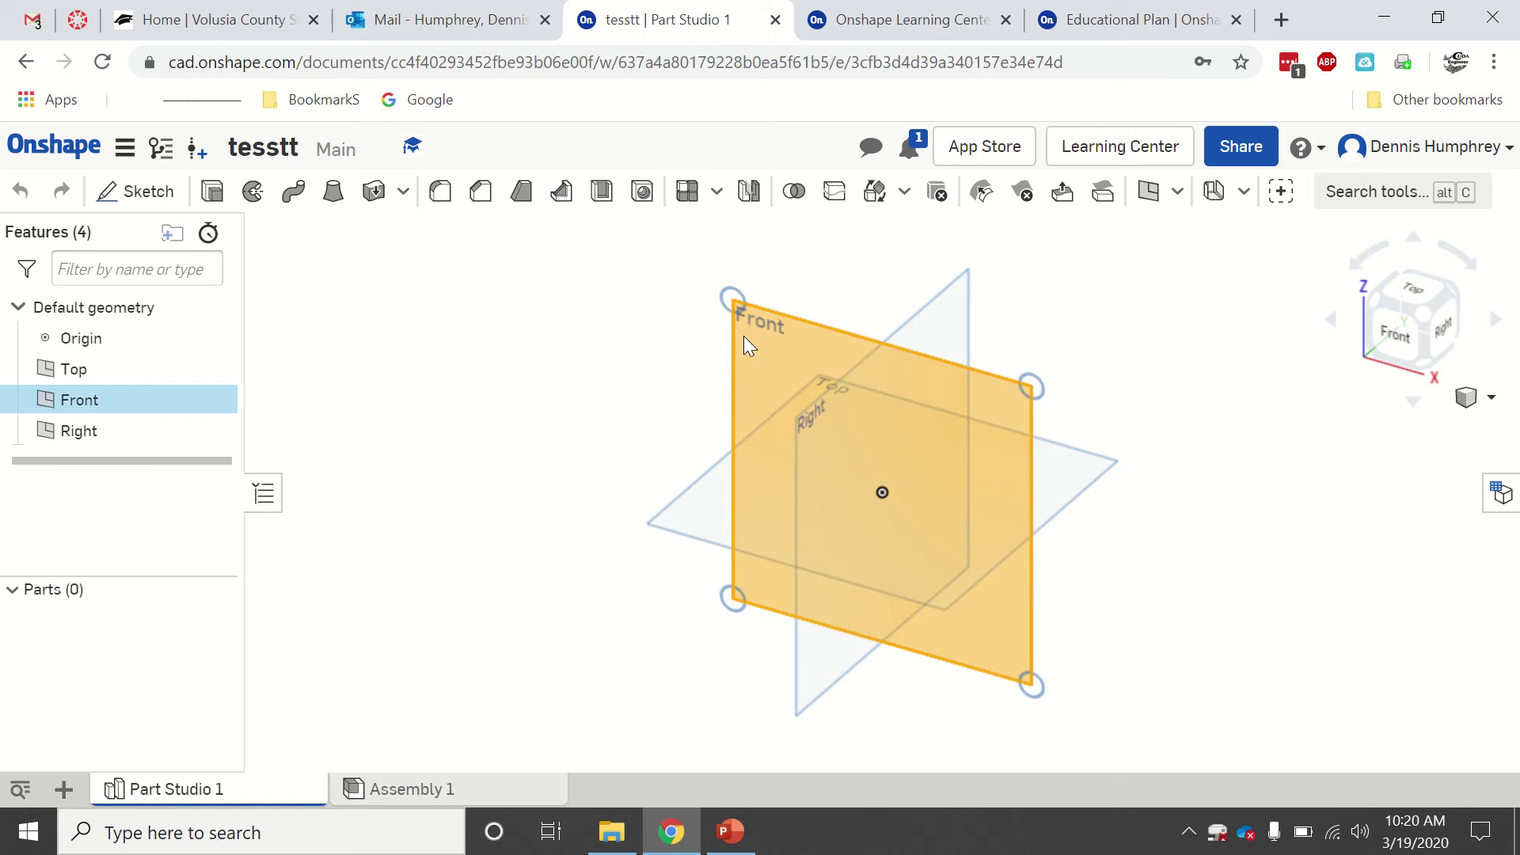
click(1395, 336)
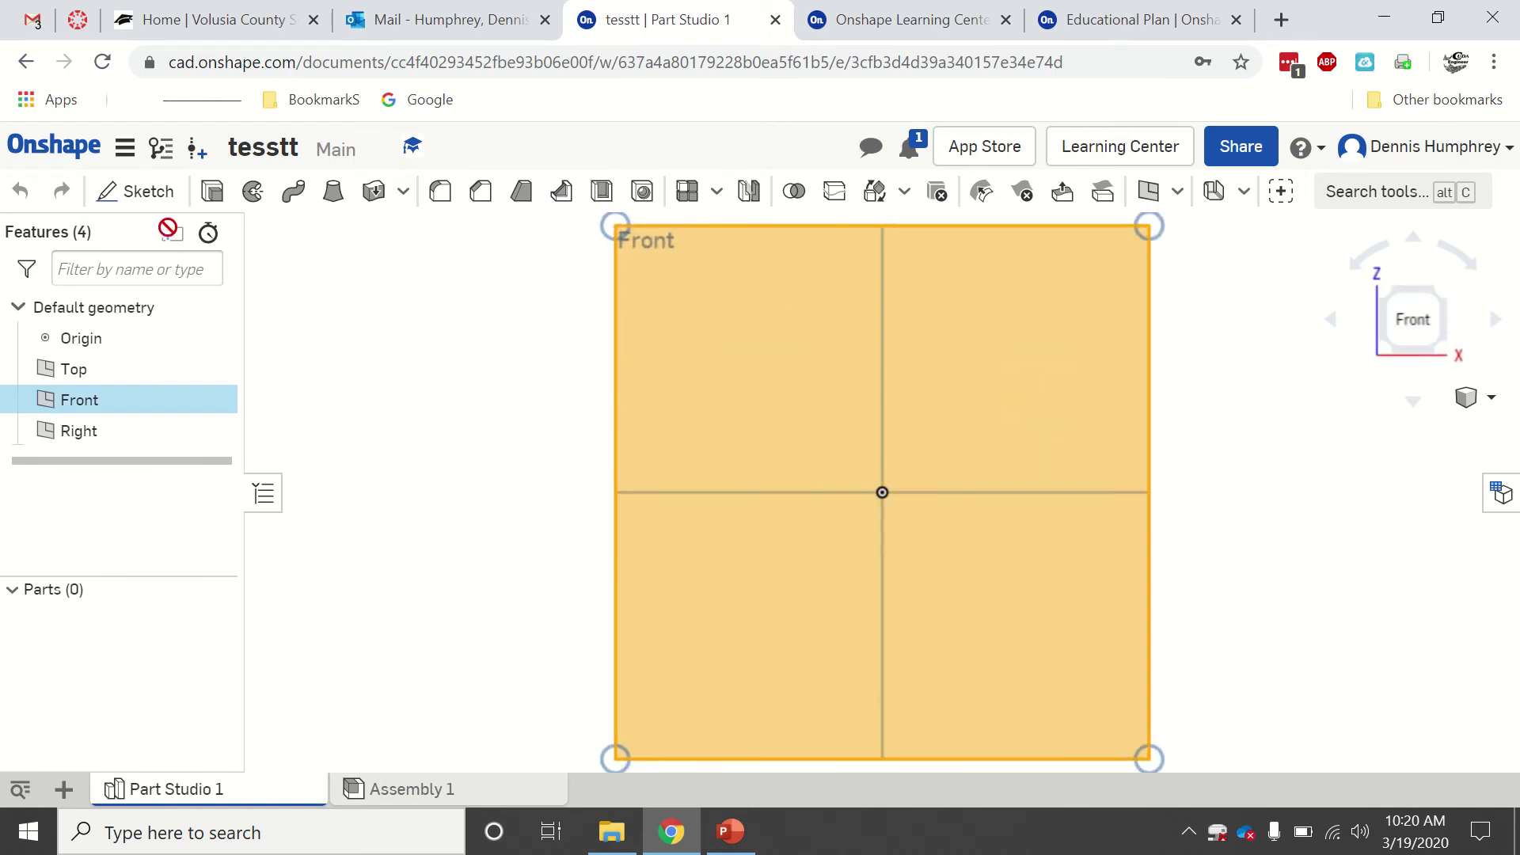
click(125, 197)
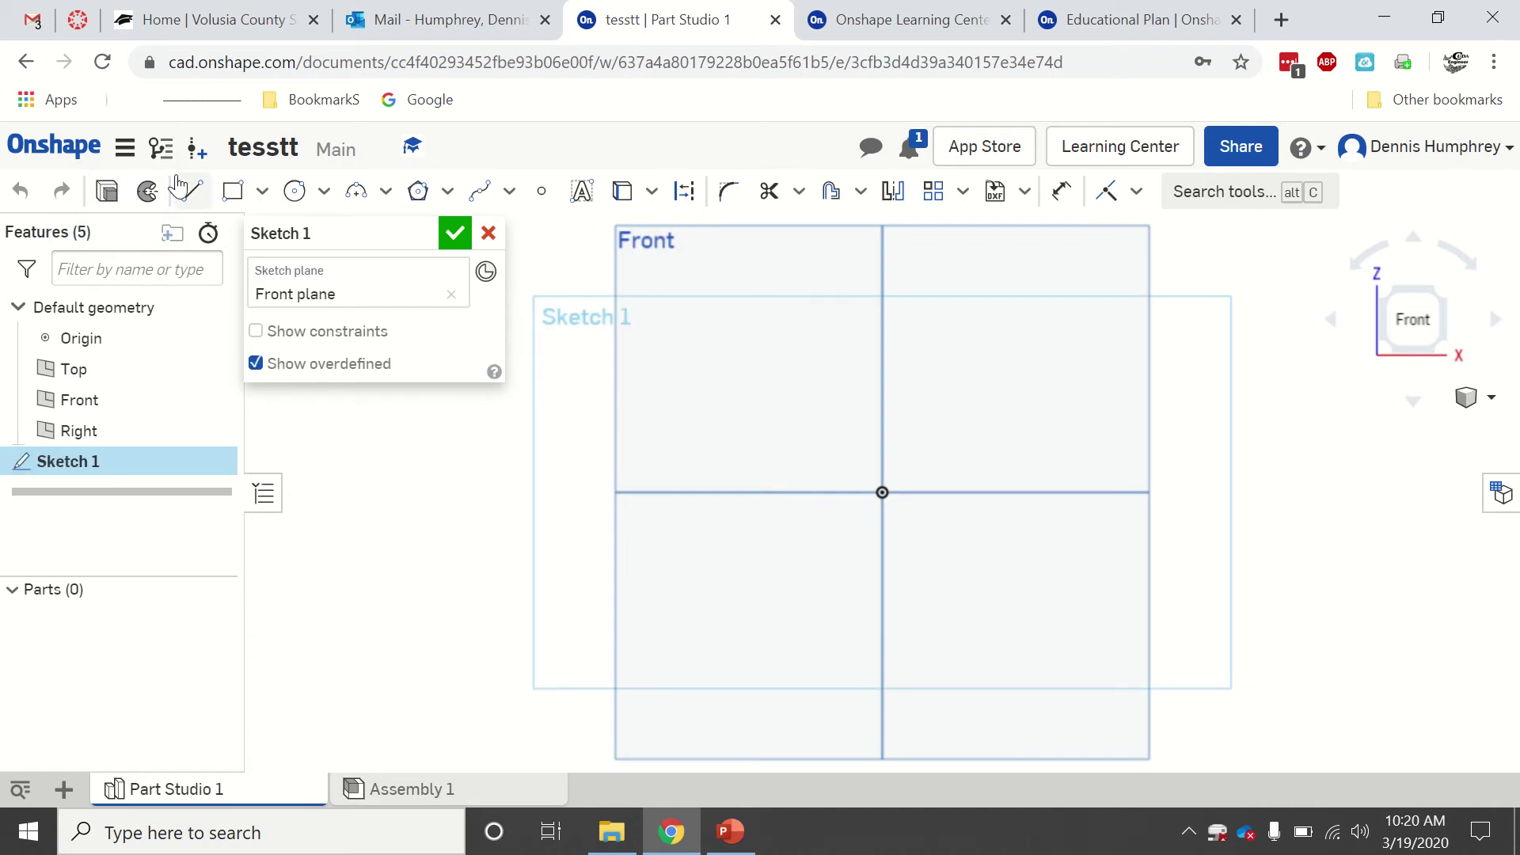
click(229, 194)
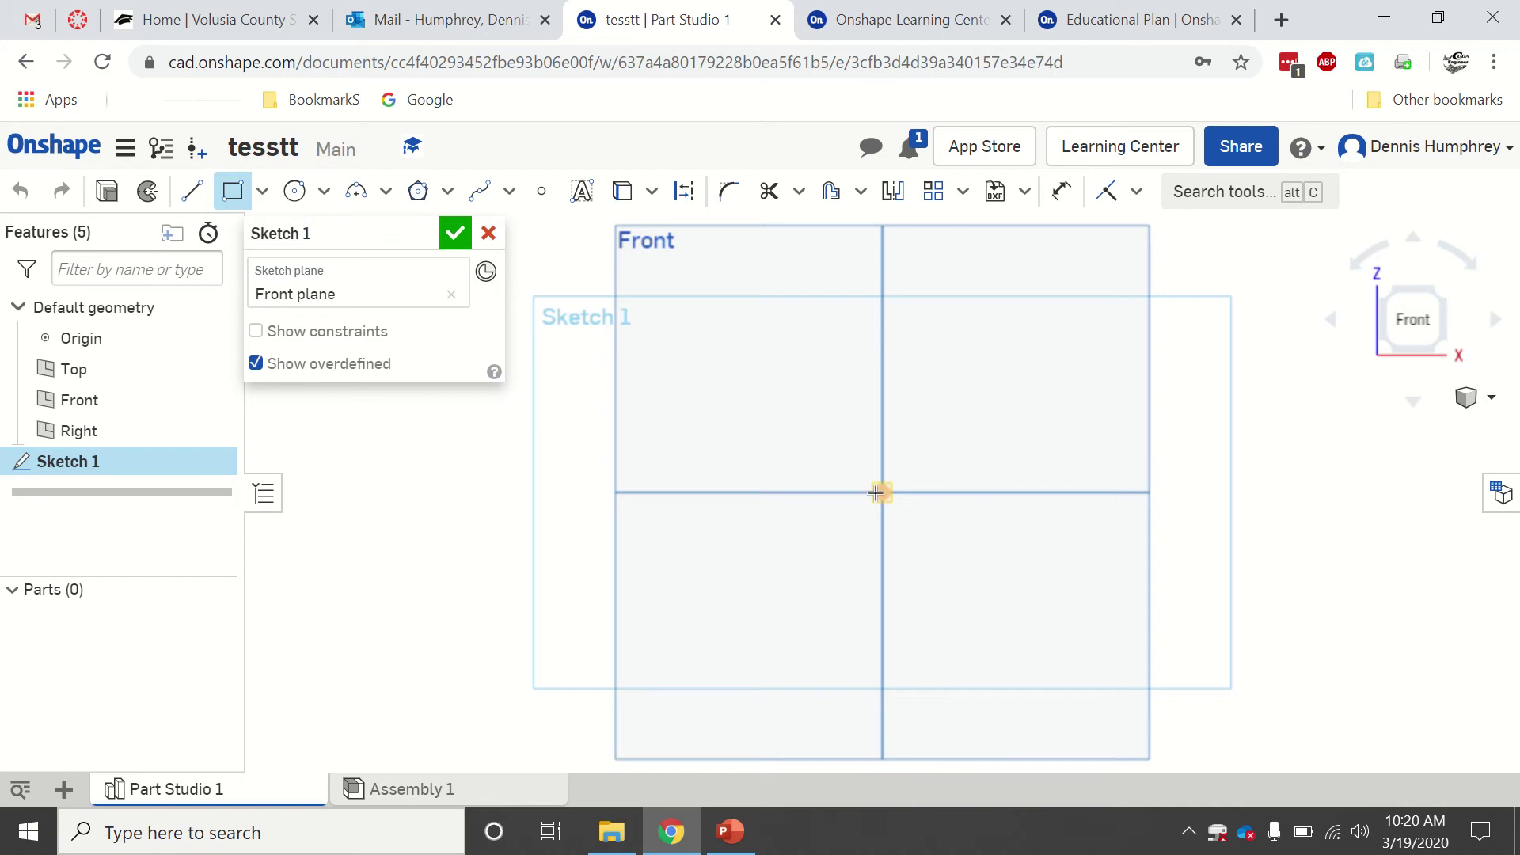
click(881, 493)
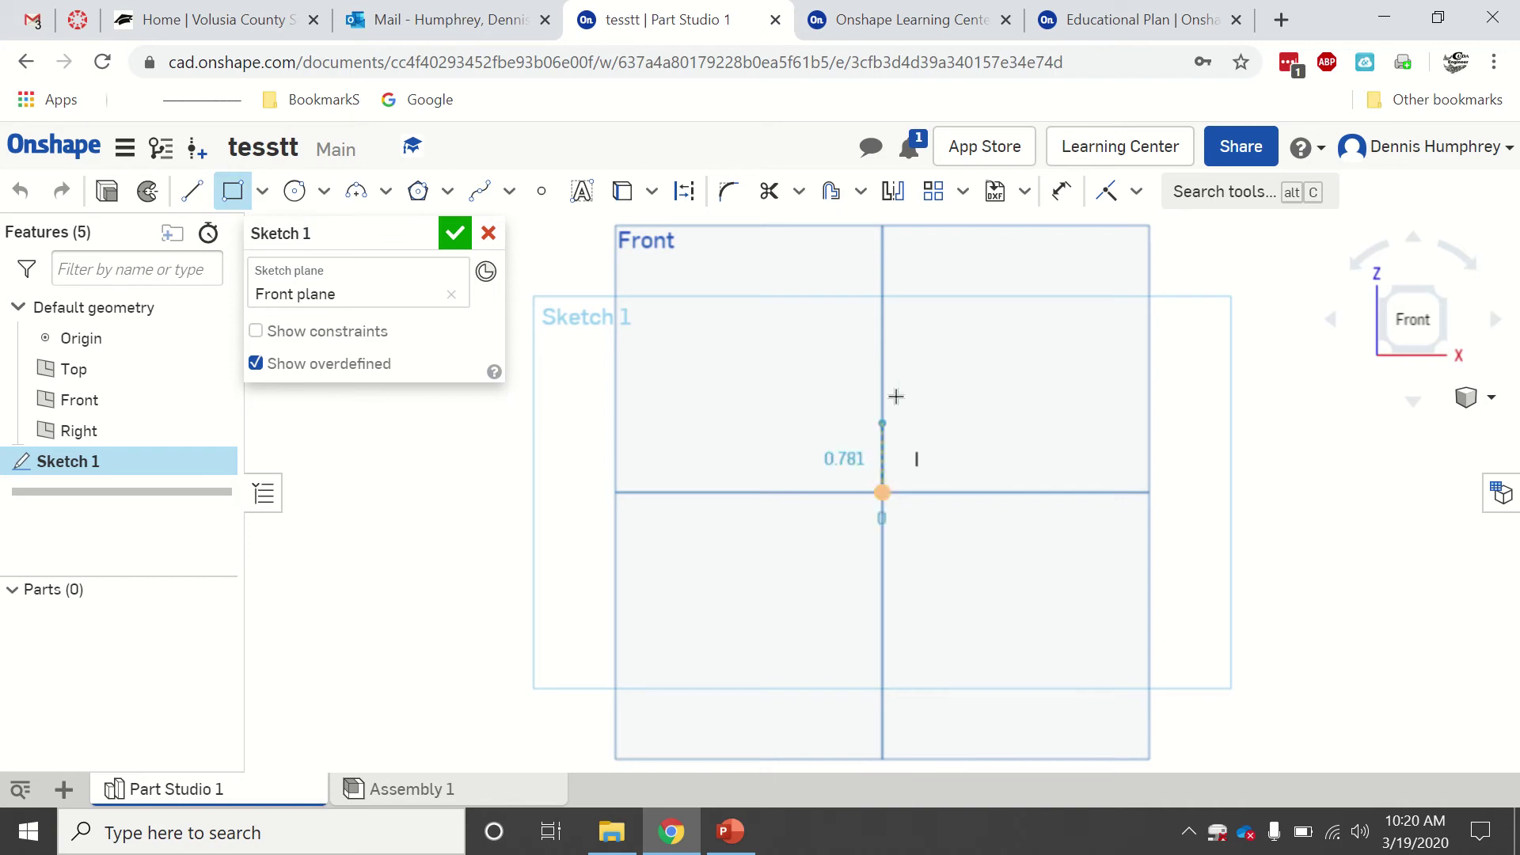
click(1183, 330)
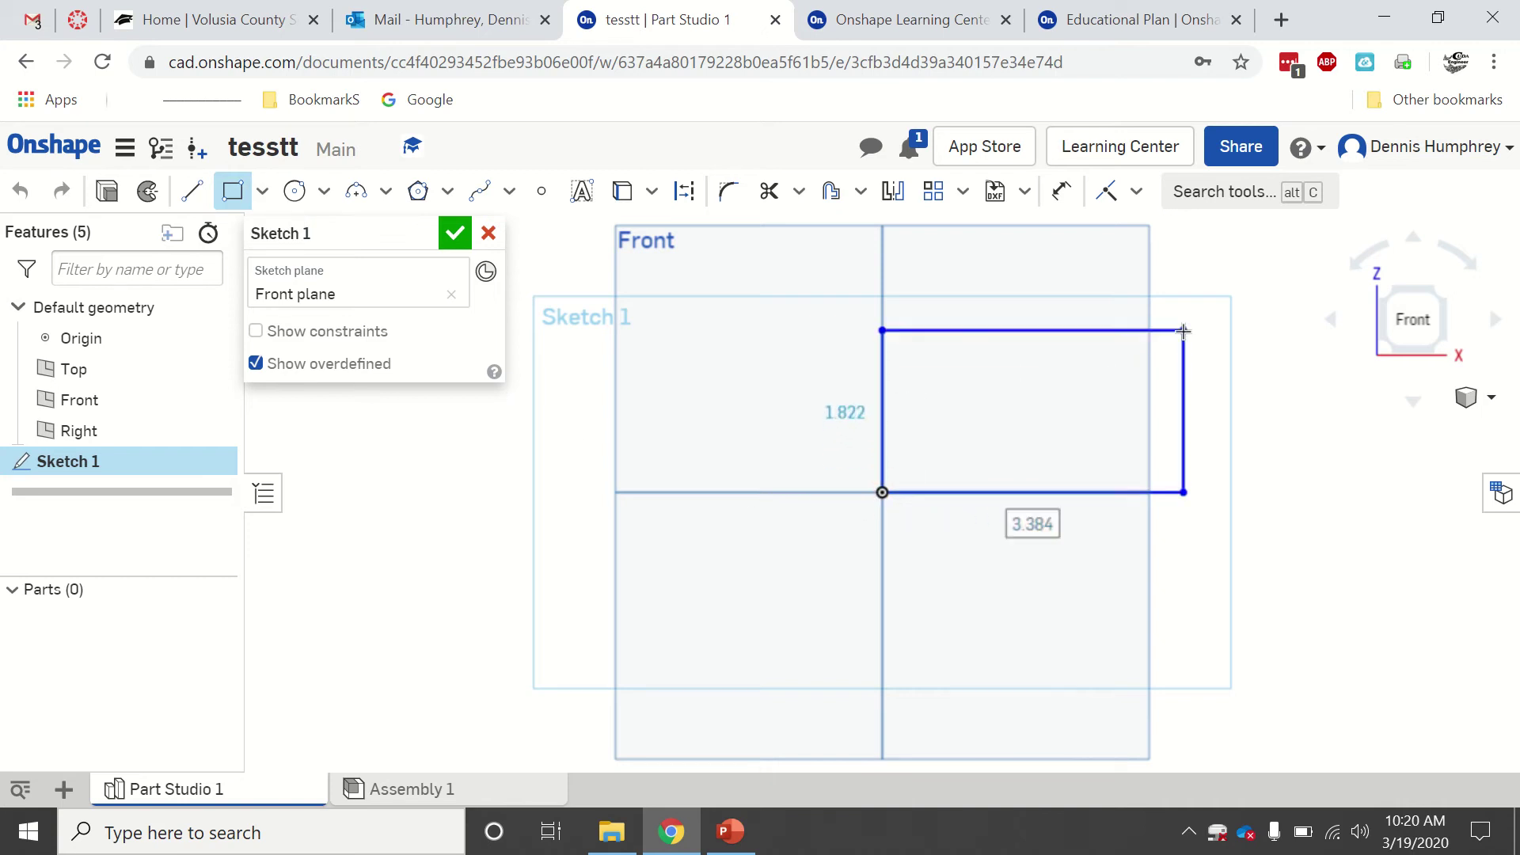
- Add a circle centred on the rectangle's bottom edge, trim it to a lower semicircle, and finish
click(295, 191)
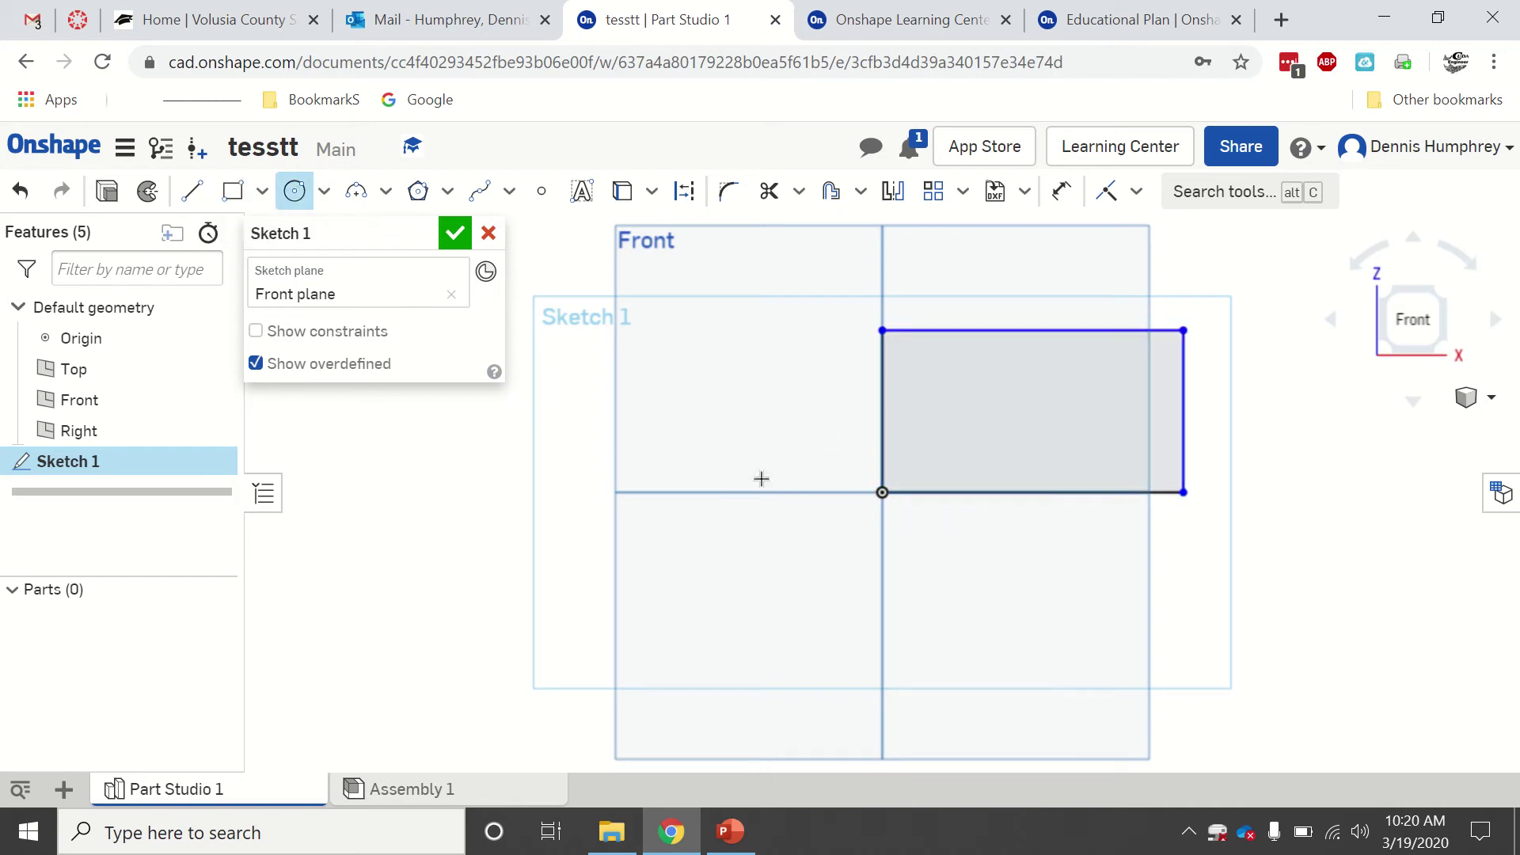
click(1032, 493)
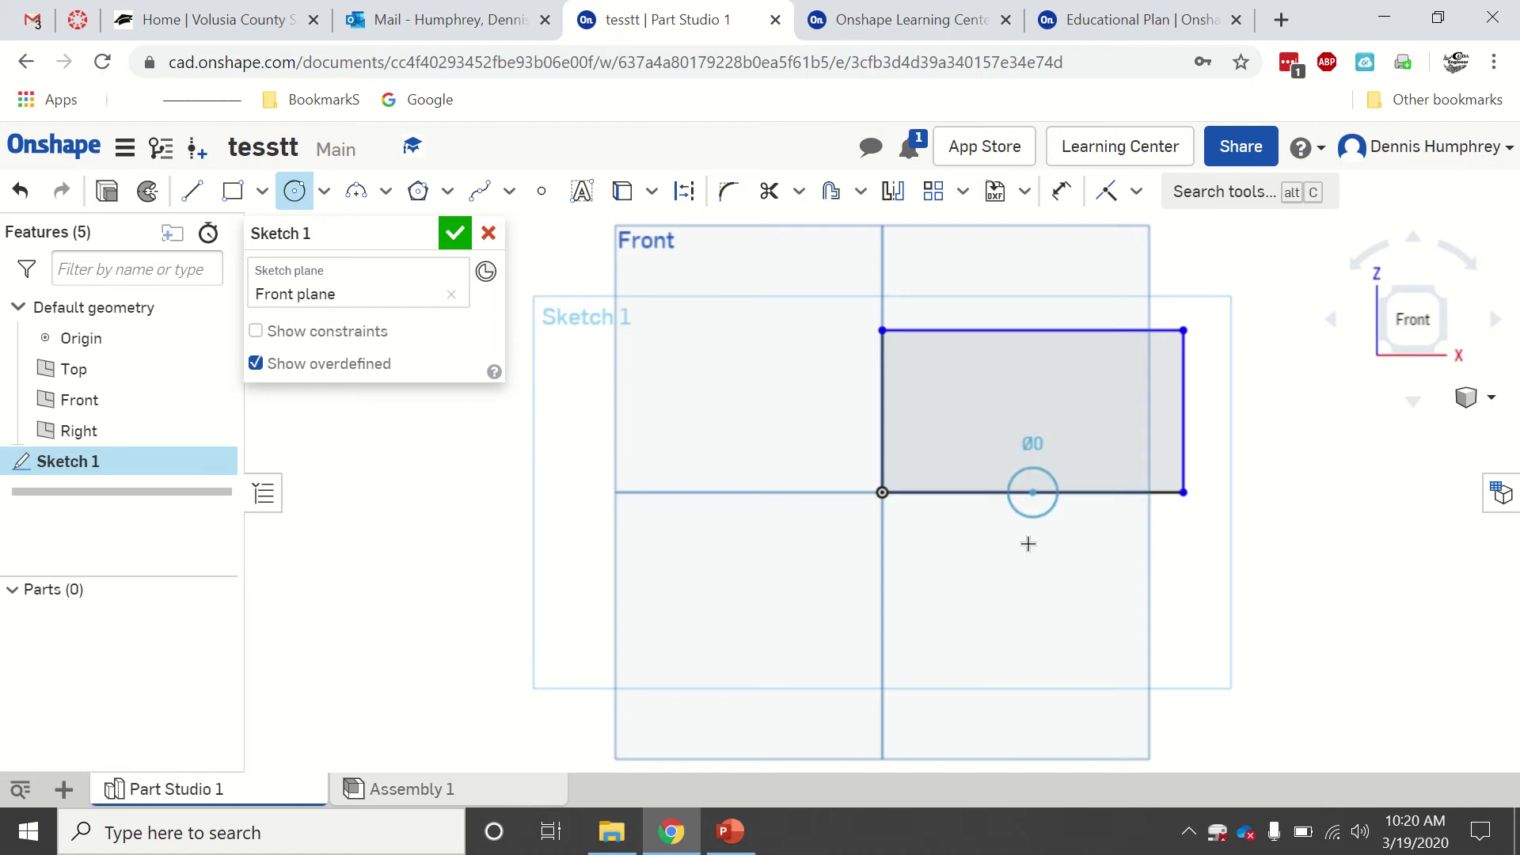
click(882, 492)
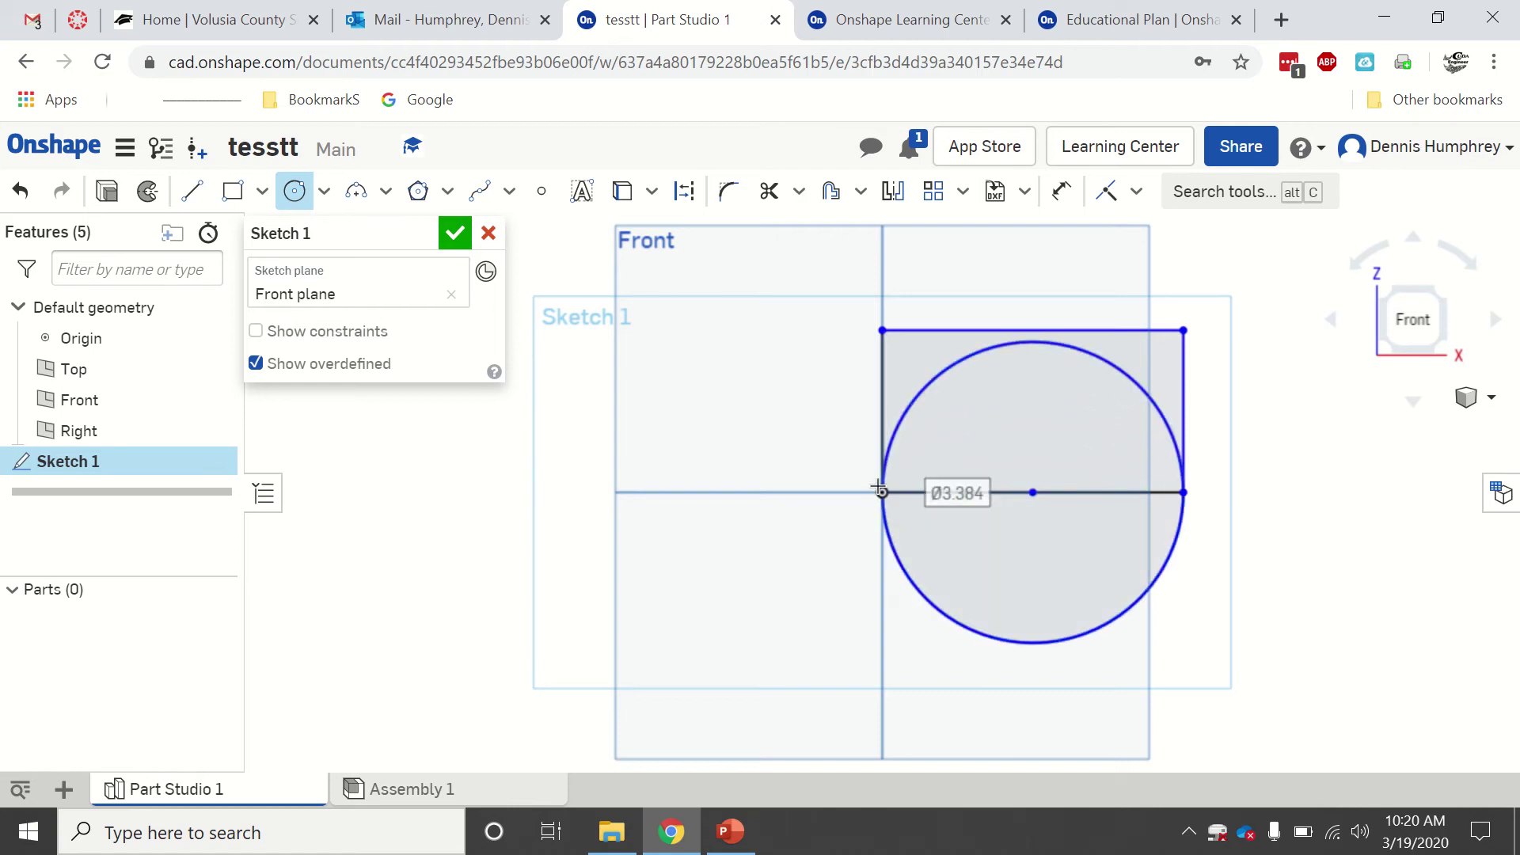
click(799, 191)
click(803, 233)
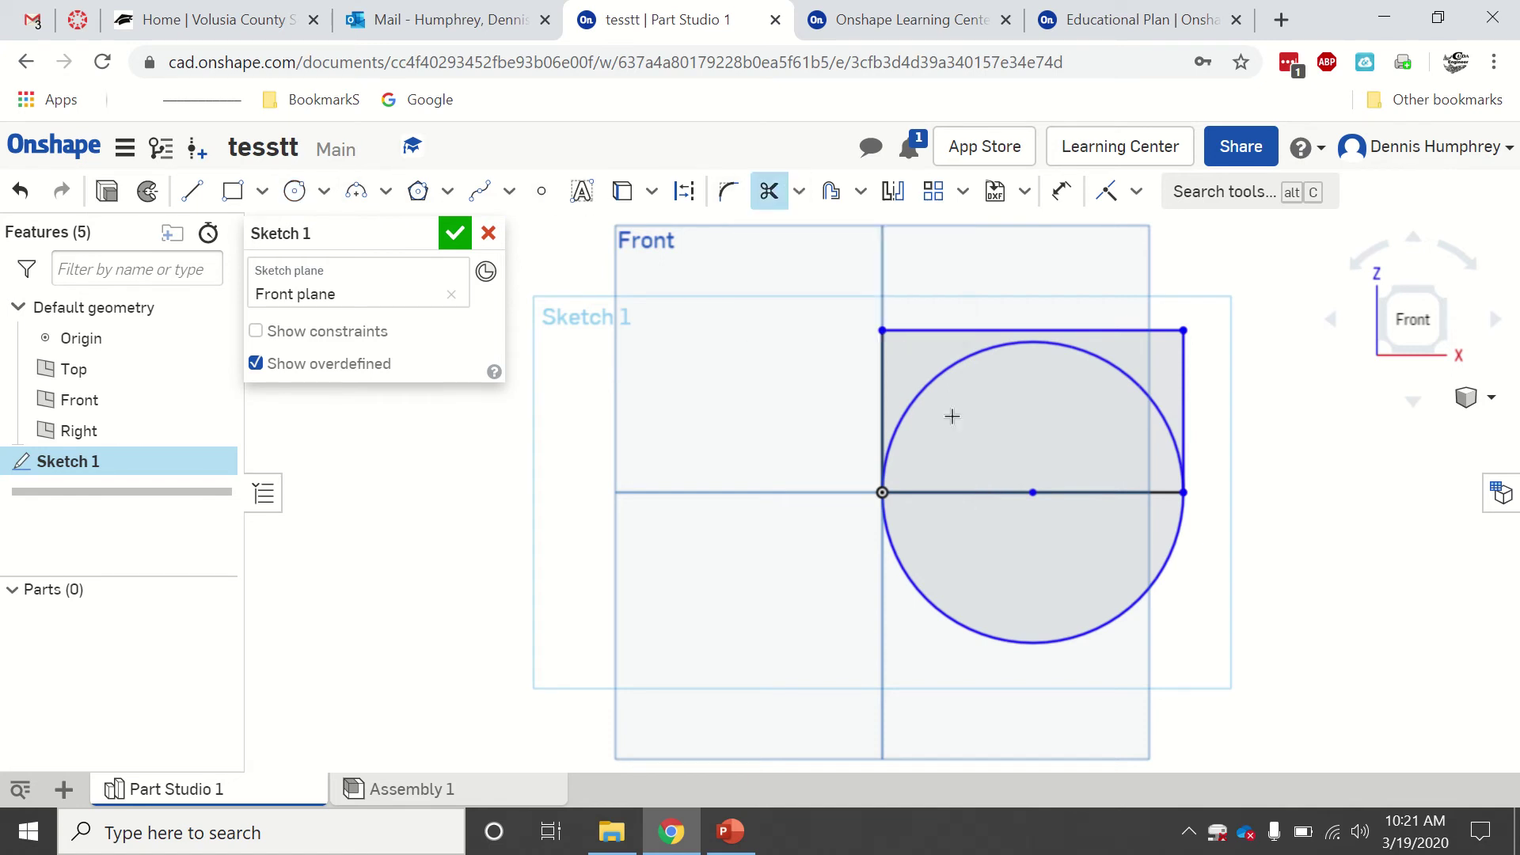
click(982, 494)
click(1086, 490)
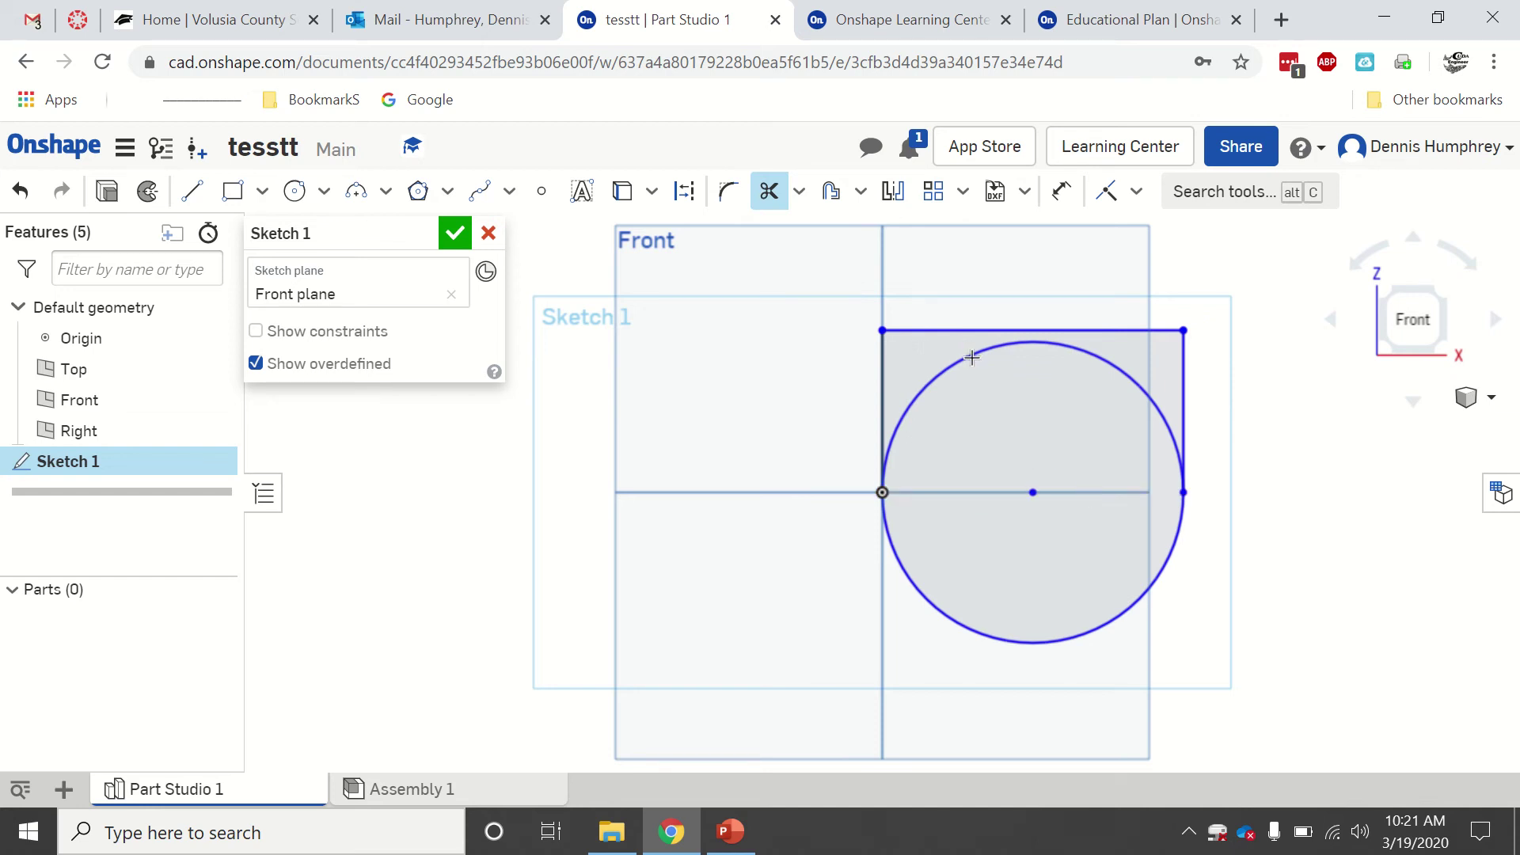
click(1052, 351)
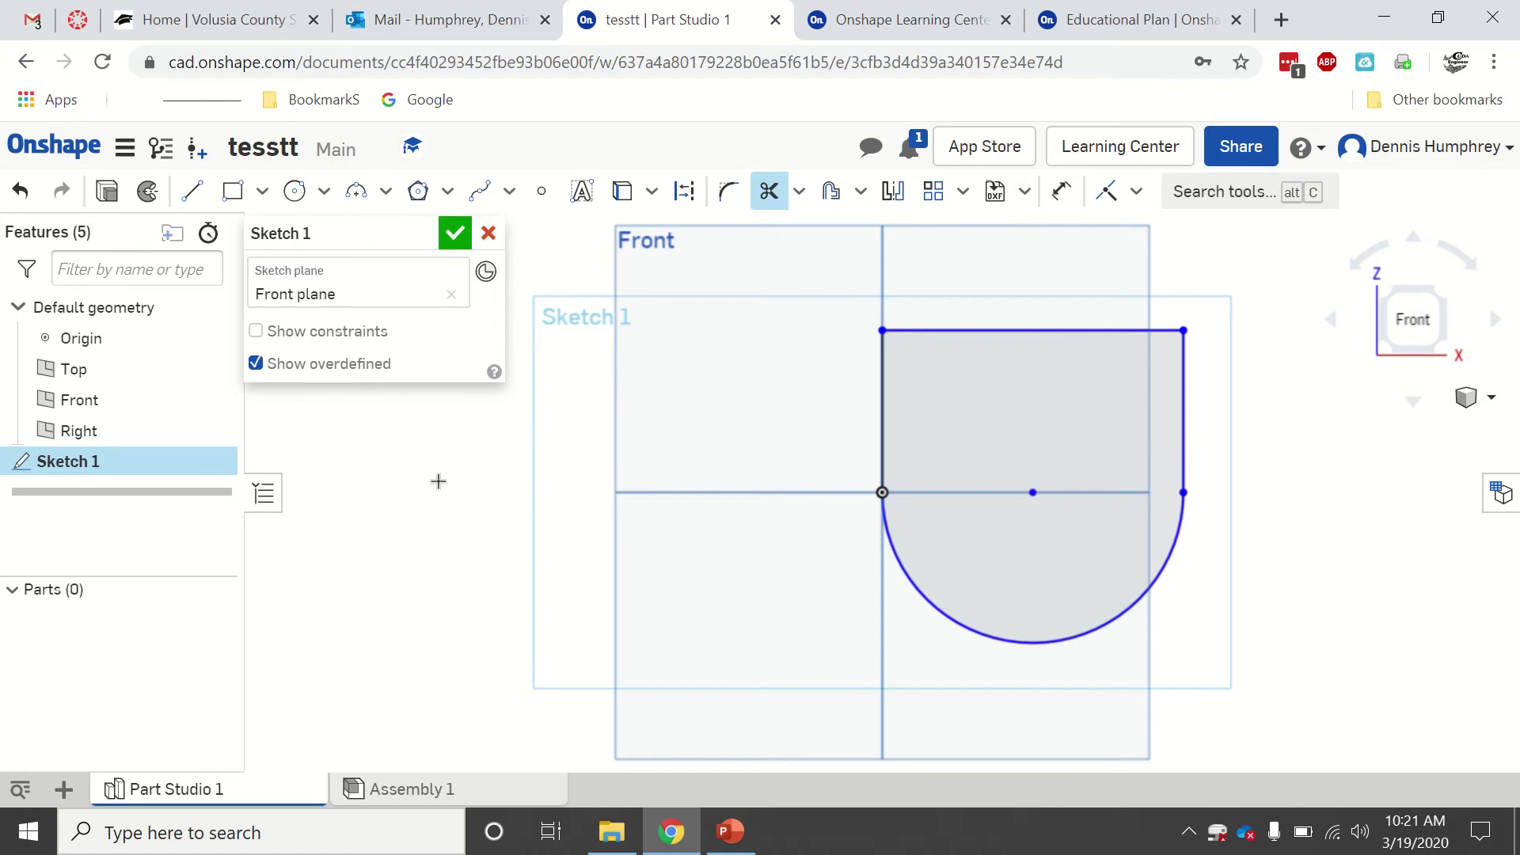
click(455, 247)
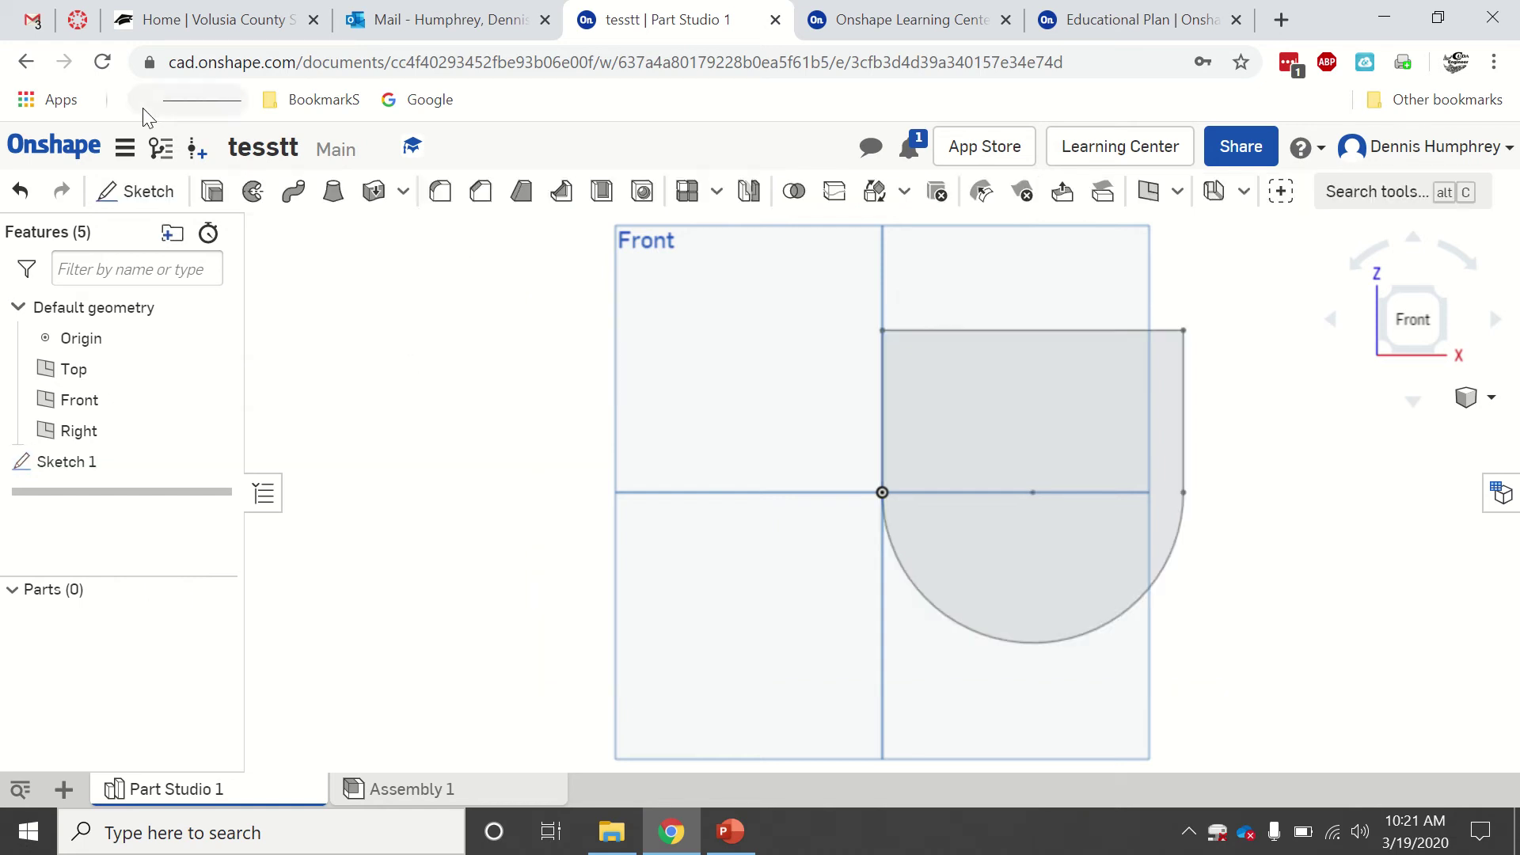
- Extrude the D-shaped sketch region 5 in deep into a solid
click(211, 195)
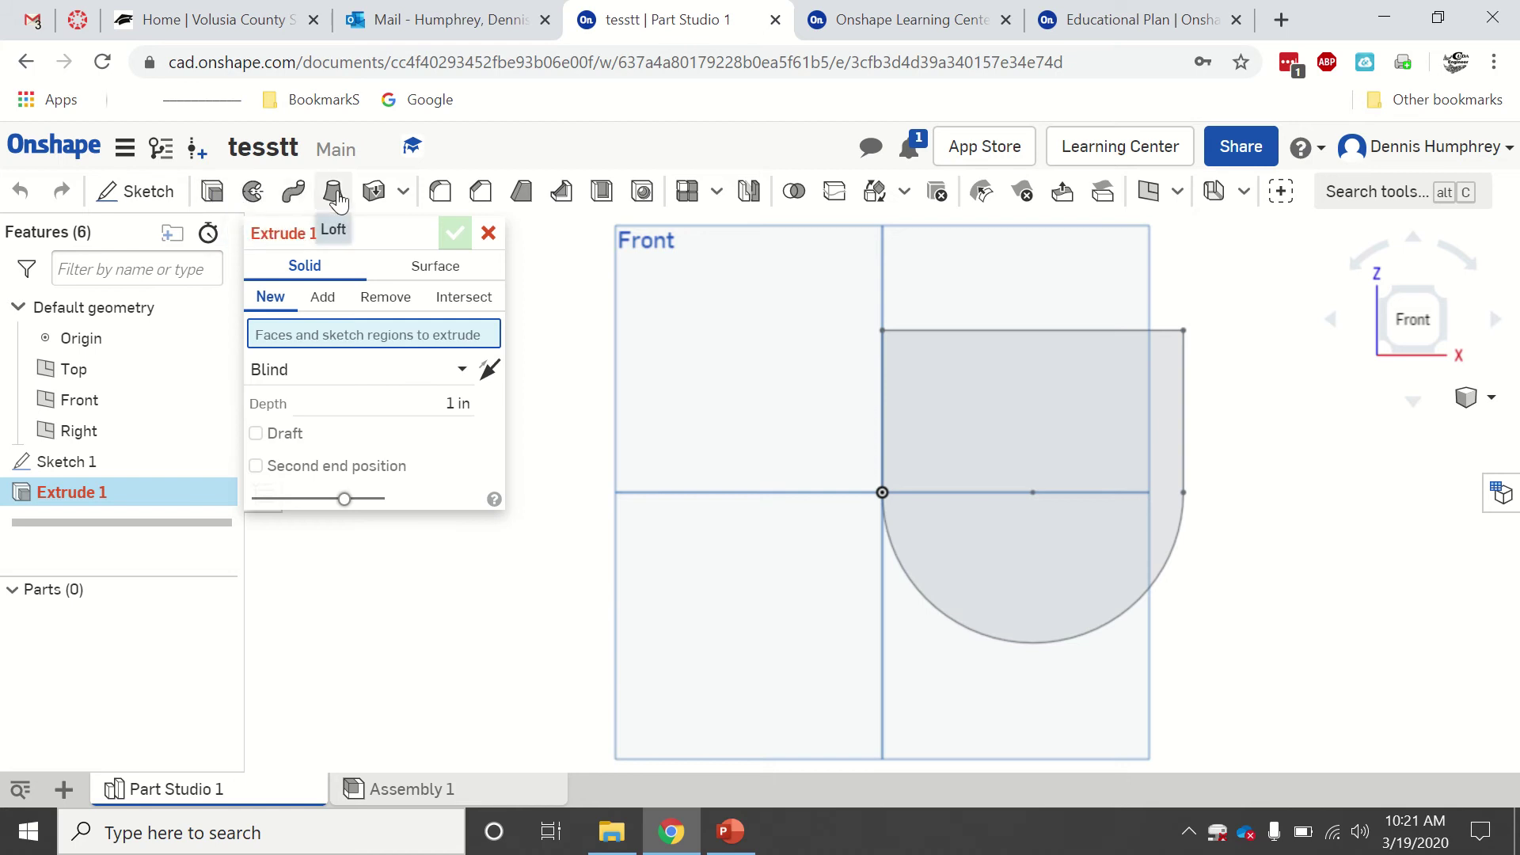
click(990, 482)
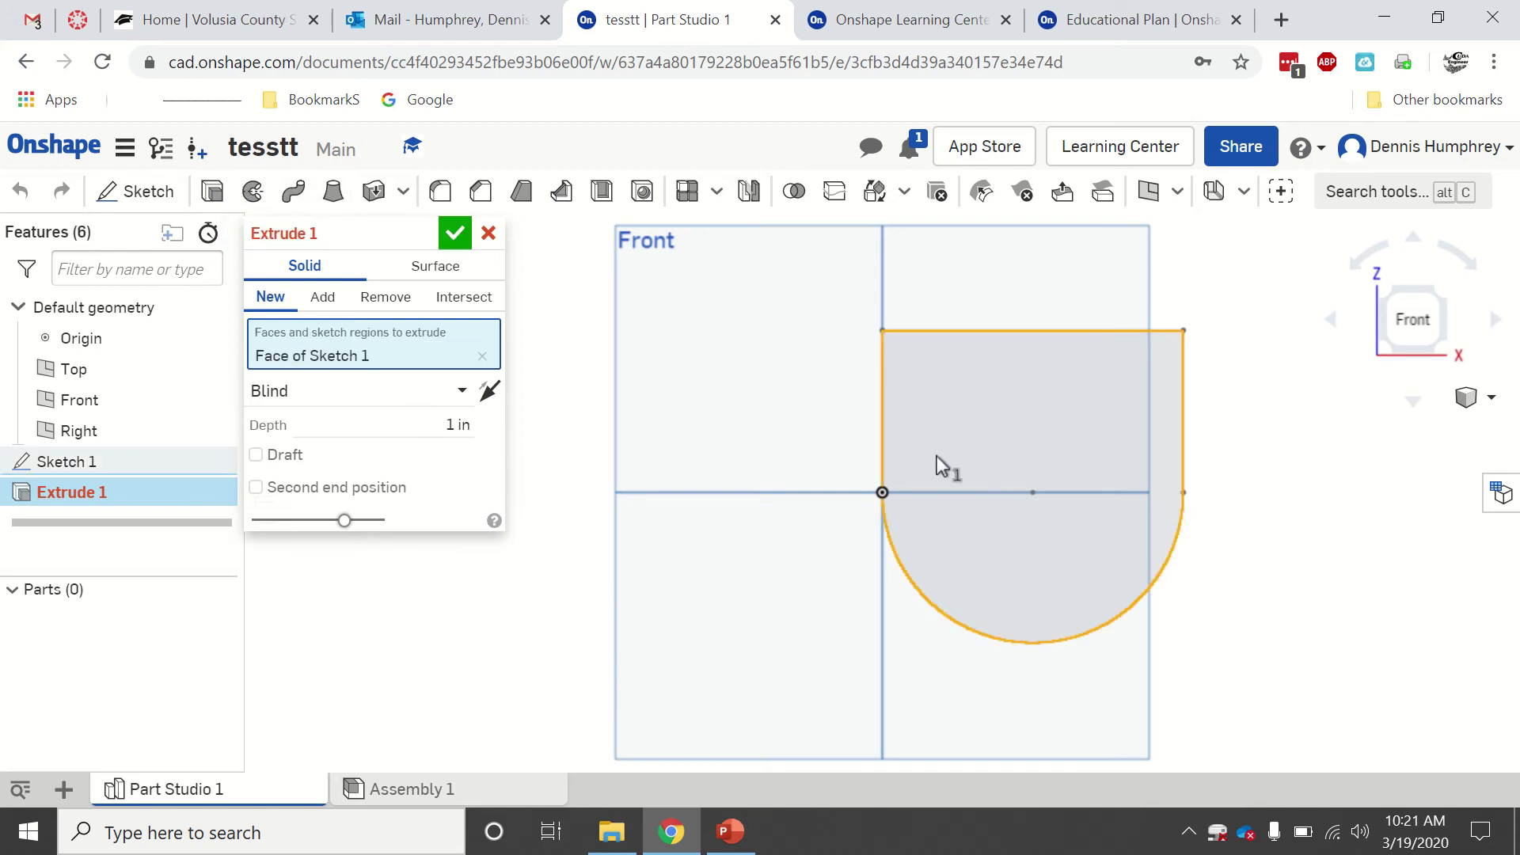
click(1439, 305)
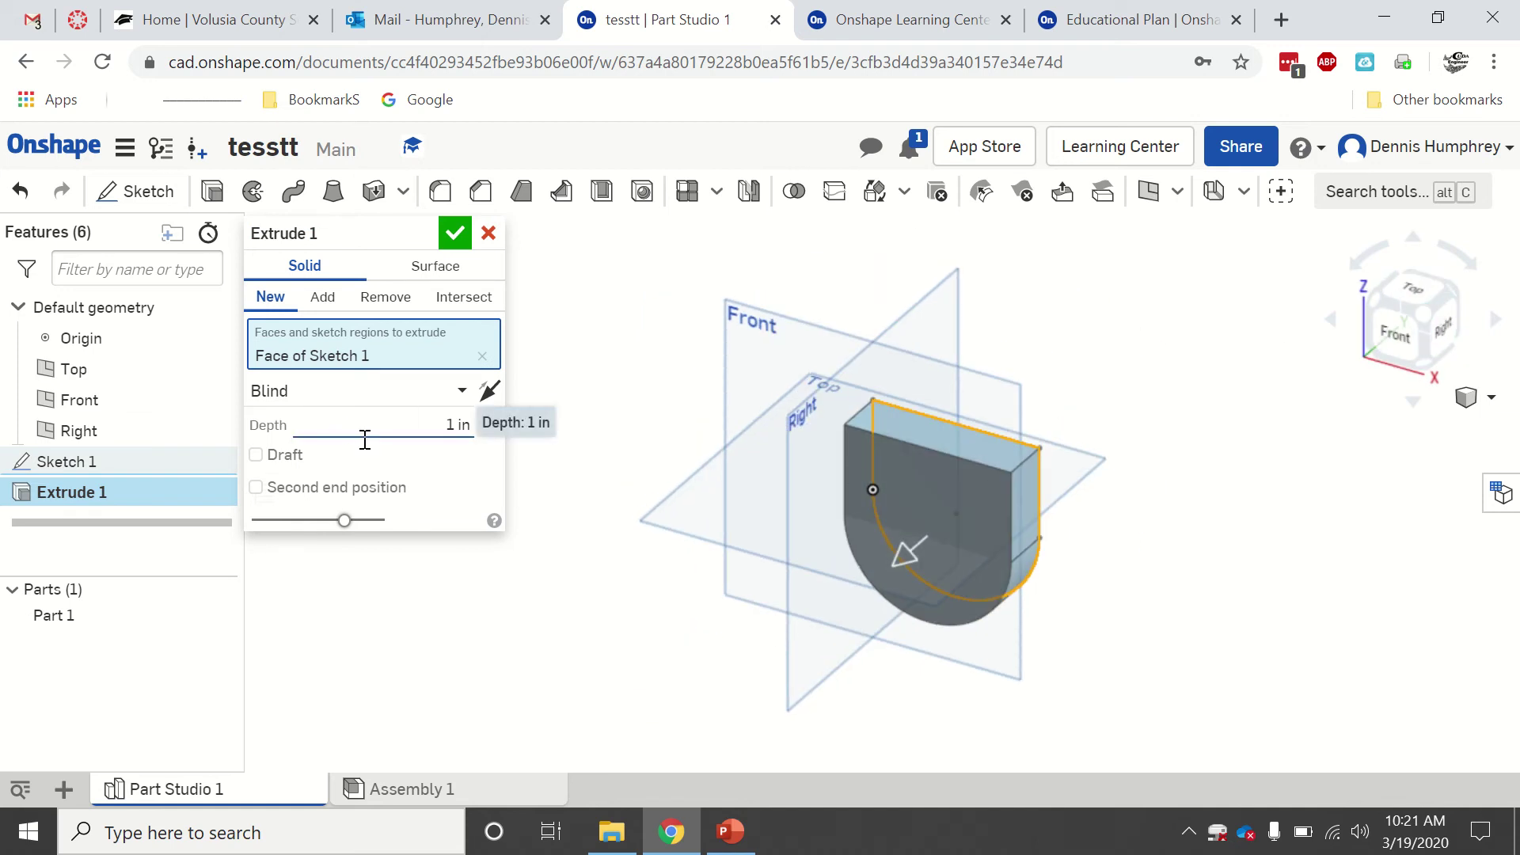
drag(906, 558, 808, 646)
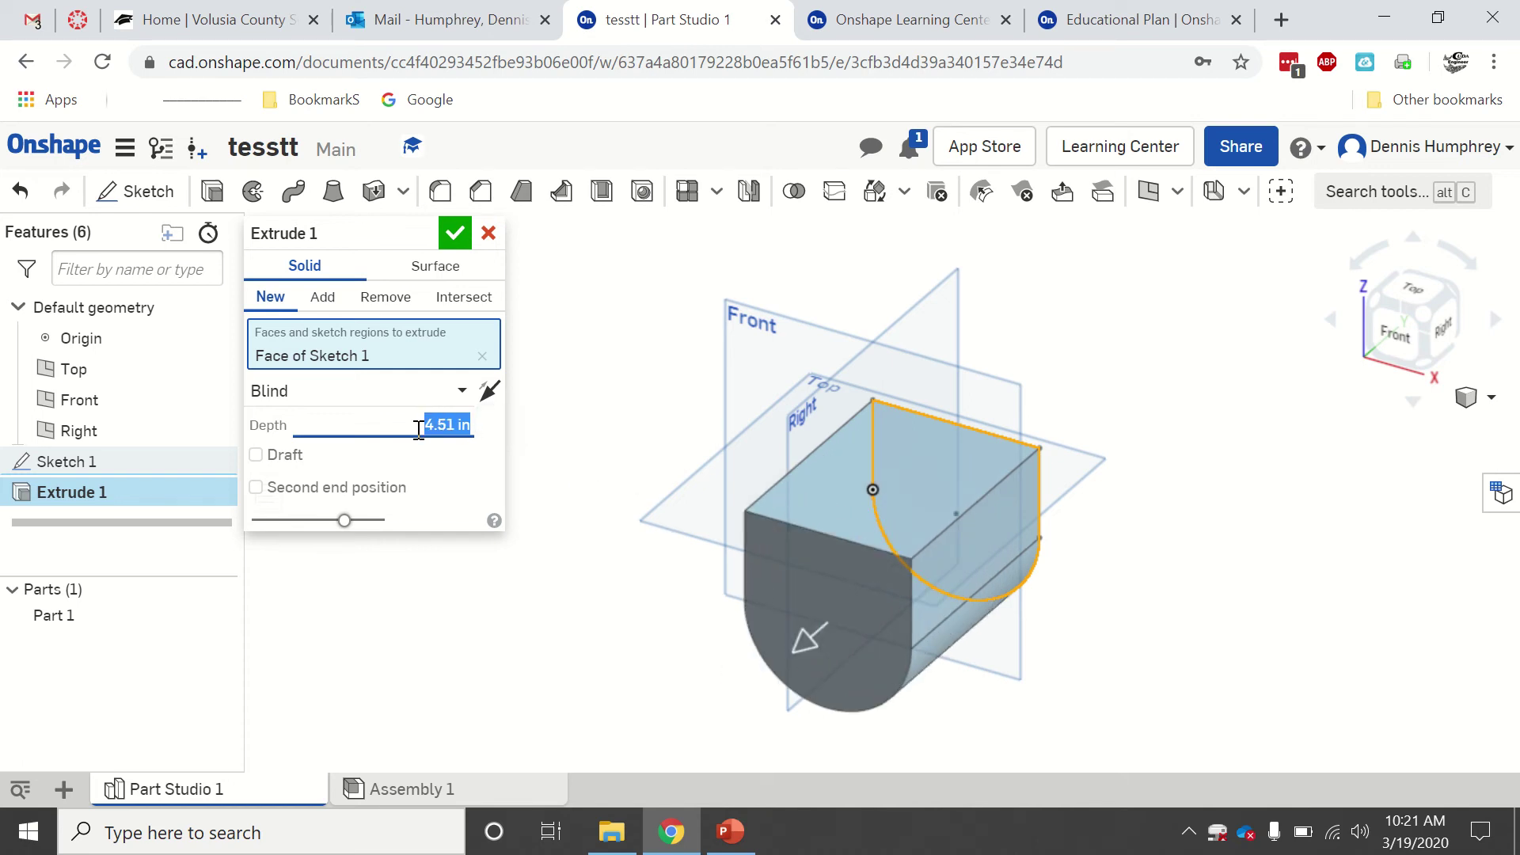
text(5)
click(455, 234)
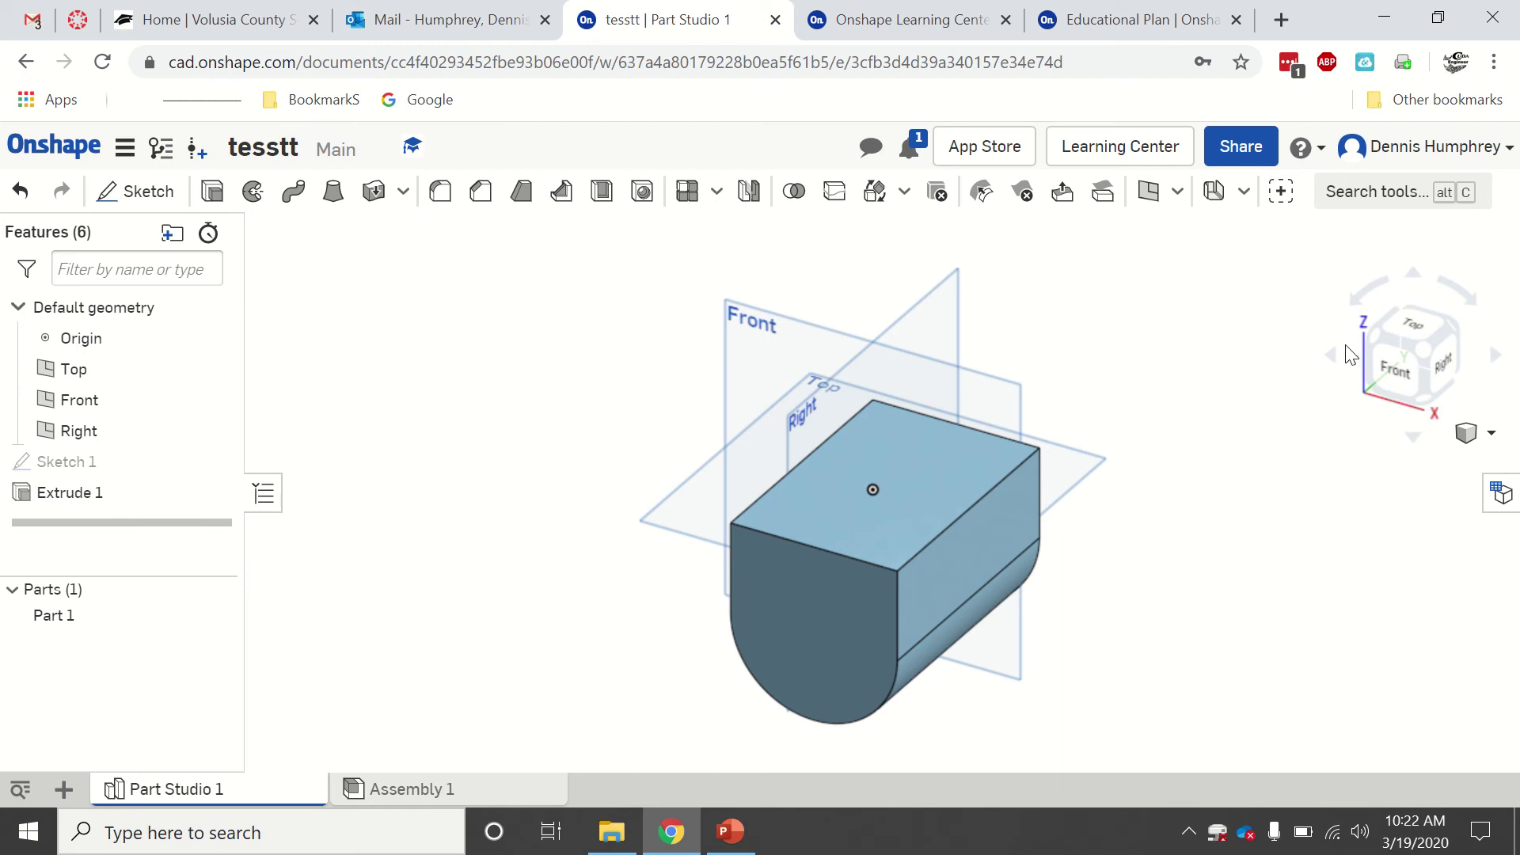
- Orbit and pan the view to bring the block's flat D-shaped end face into view
click(1375, 297)
drag(1375, 298, 1421, 317)
click(1416, 279)
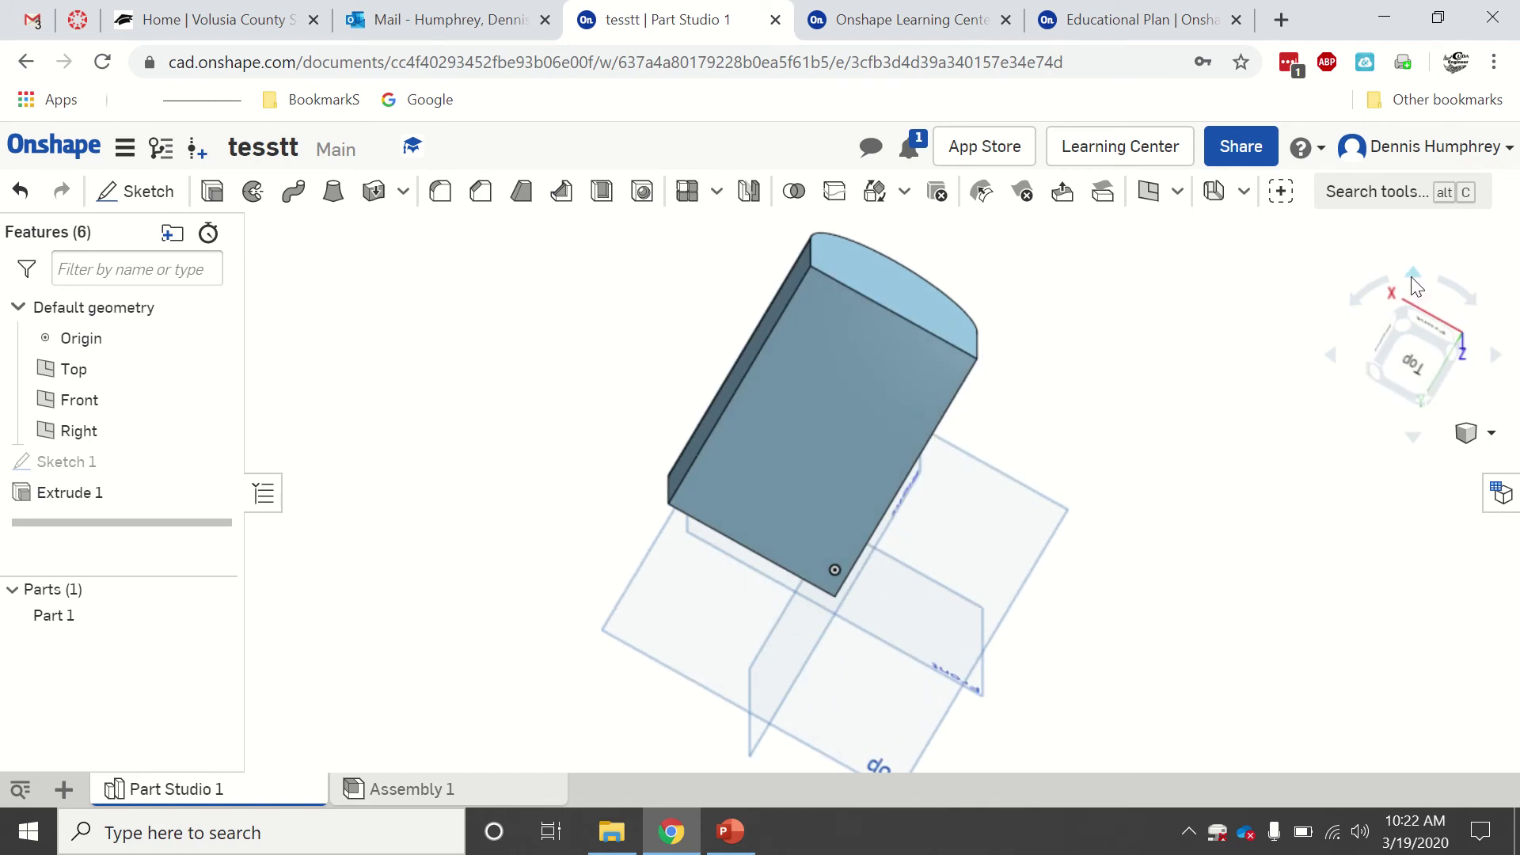
click(1413, 278)
click(1414, 277)
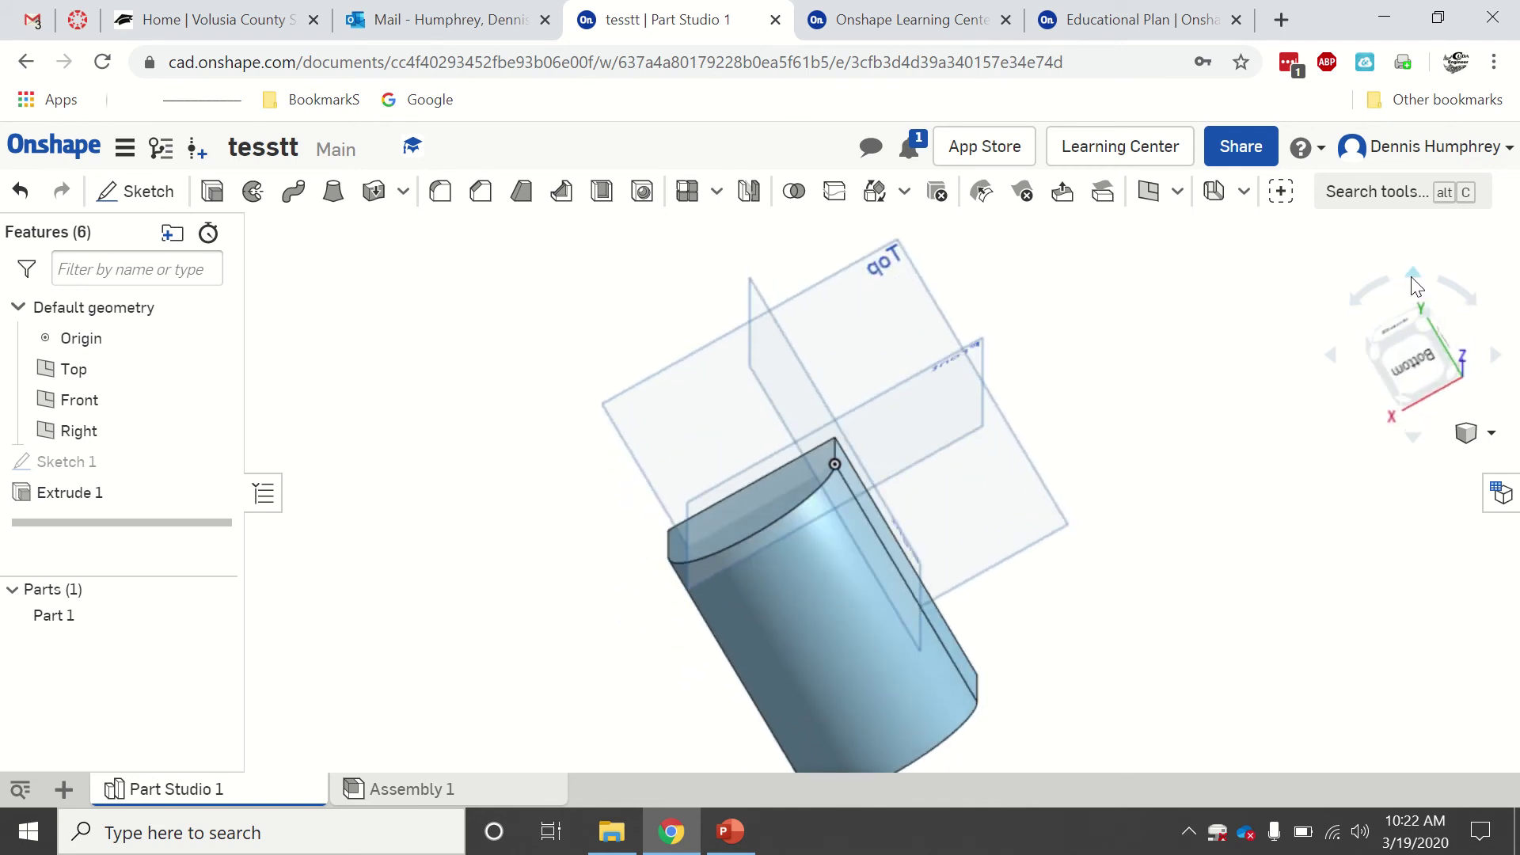
click(1412, 278)
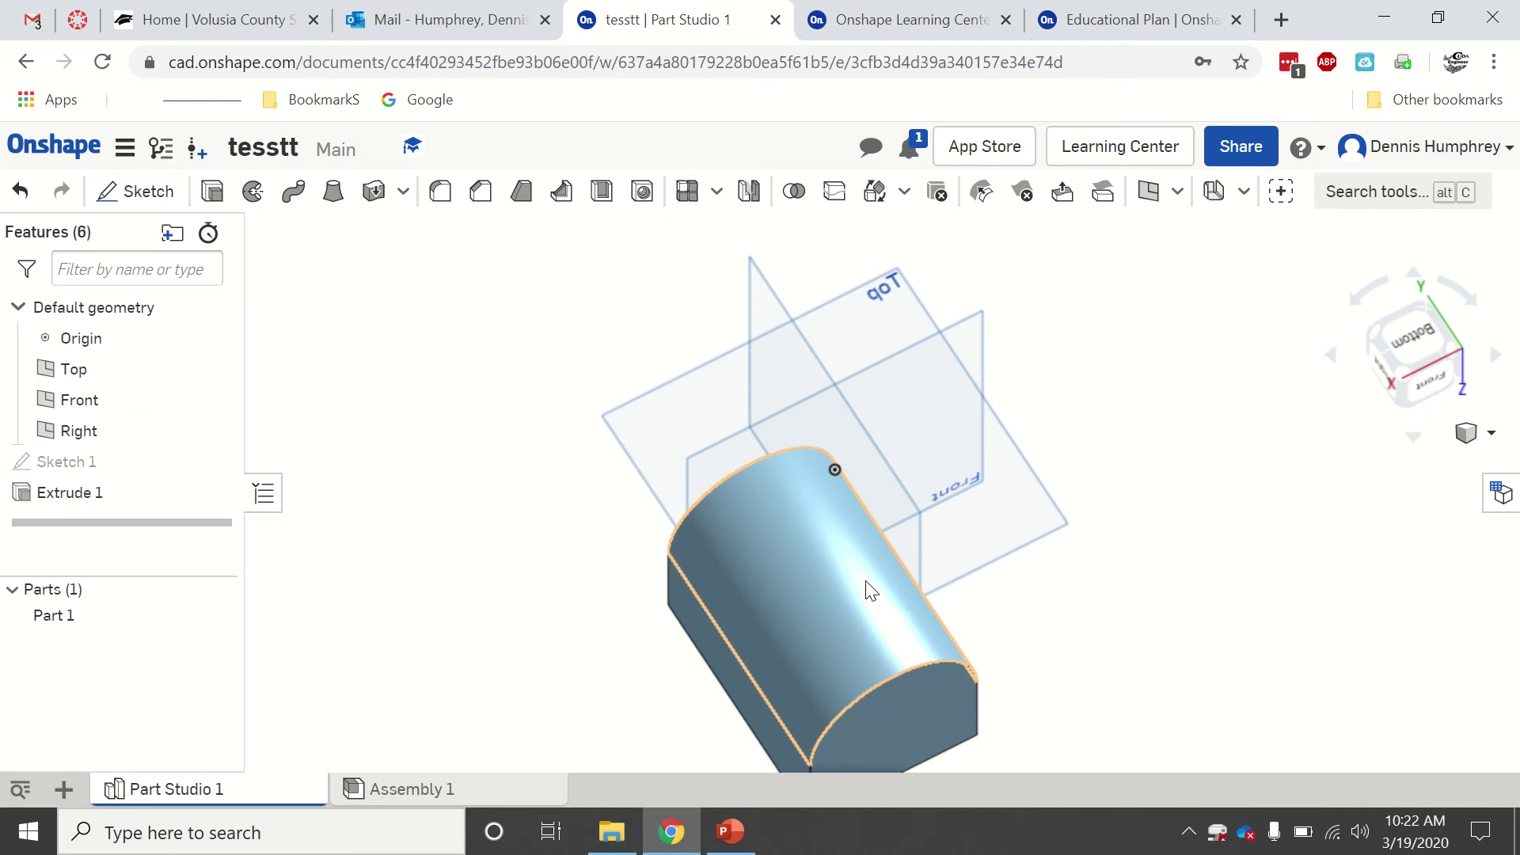
middle_drag(871, 590, 862, 414)
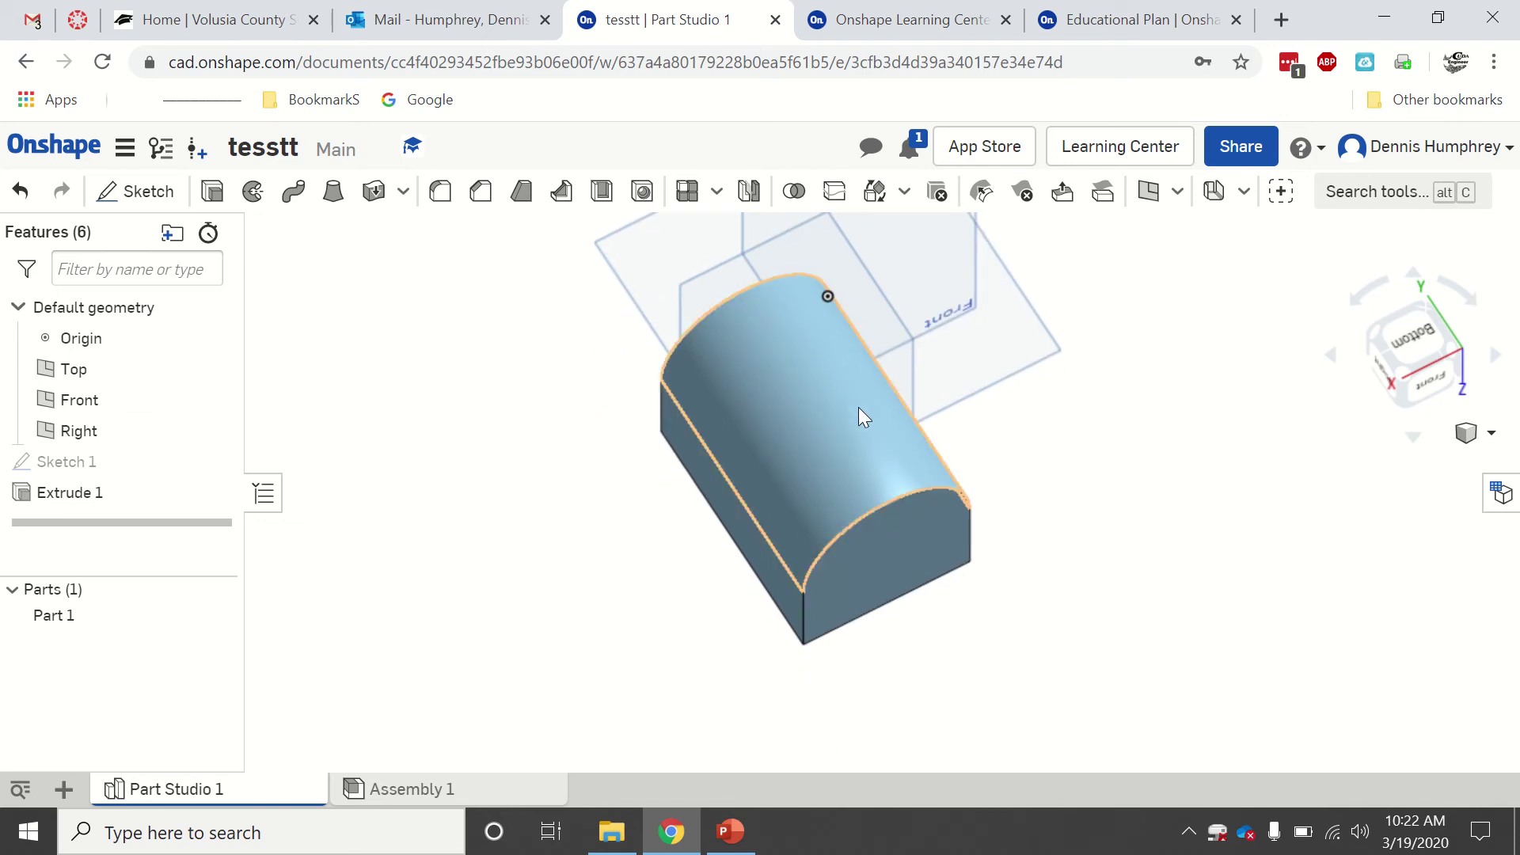
click(1399, 377)
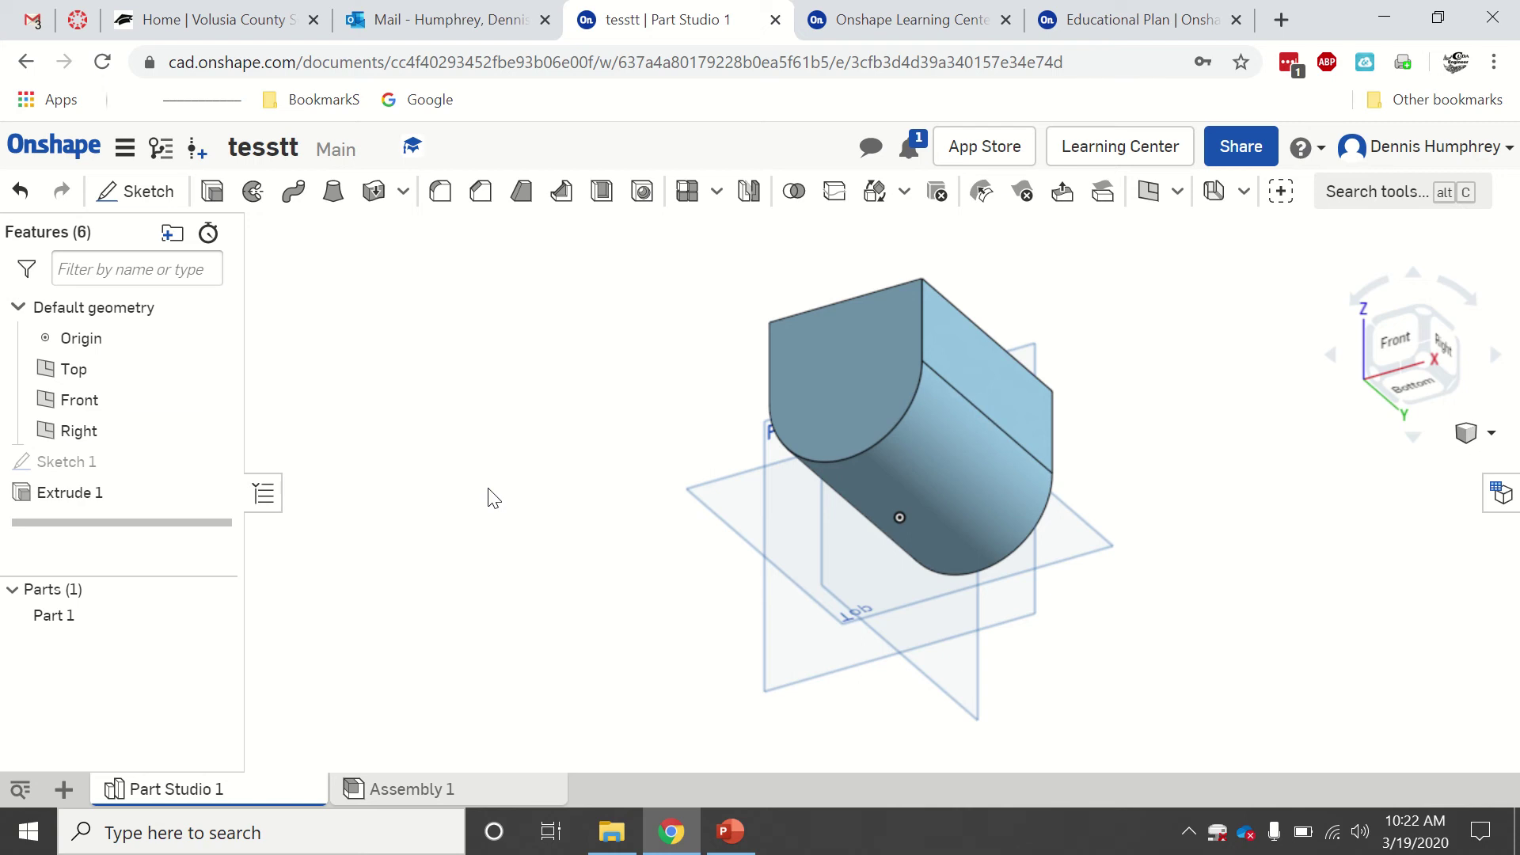
- Sketch a Ø1.879 circle on the block's flat D-shaped end face
click(120, 191)
click(813, 361)
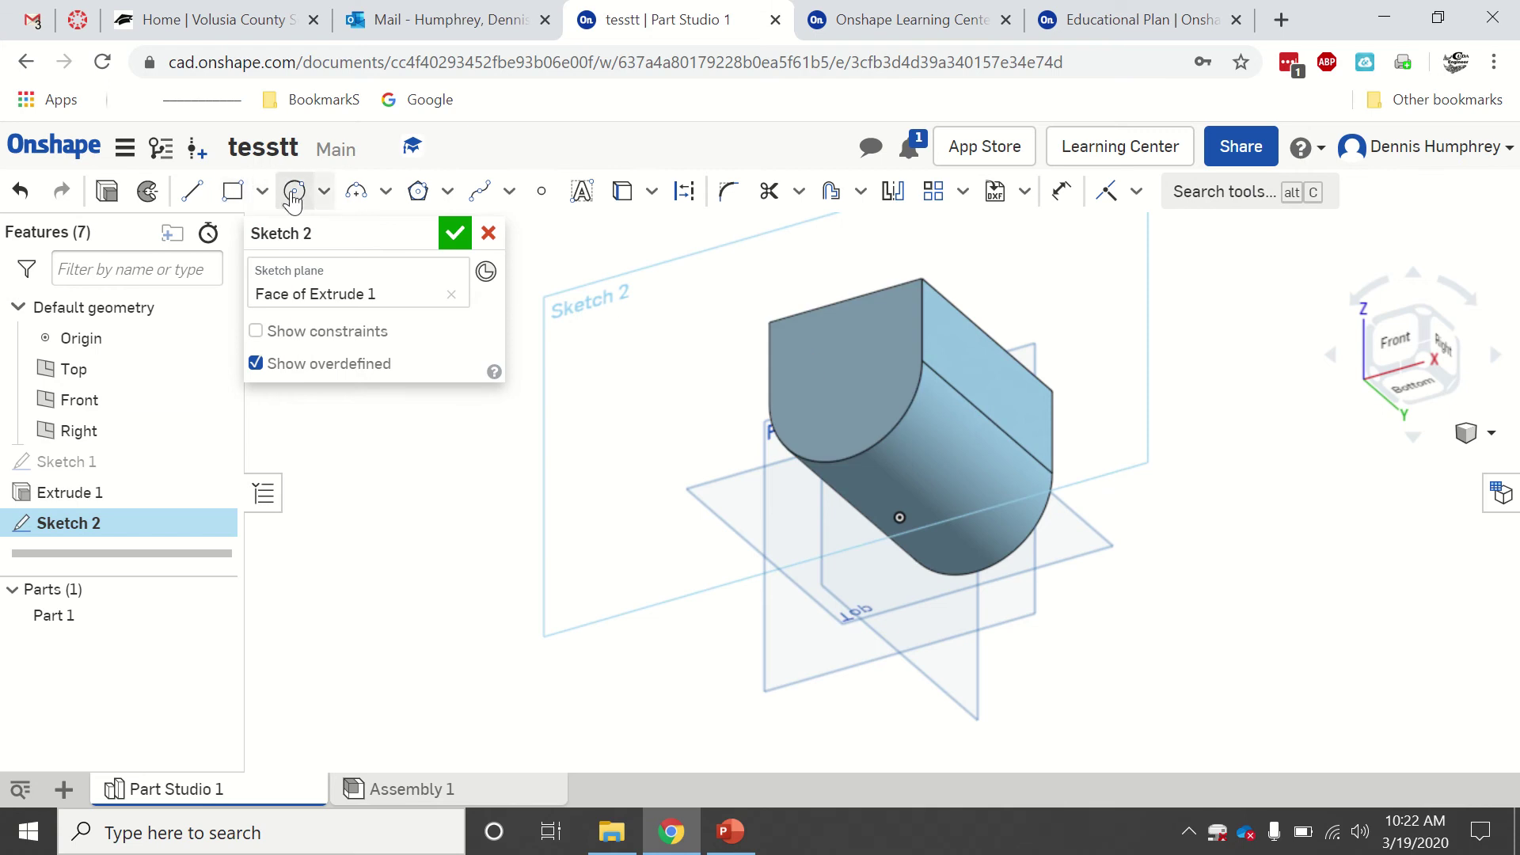
click(294, 190)
click(842, 365)
click(803, 348)
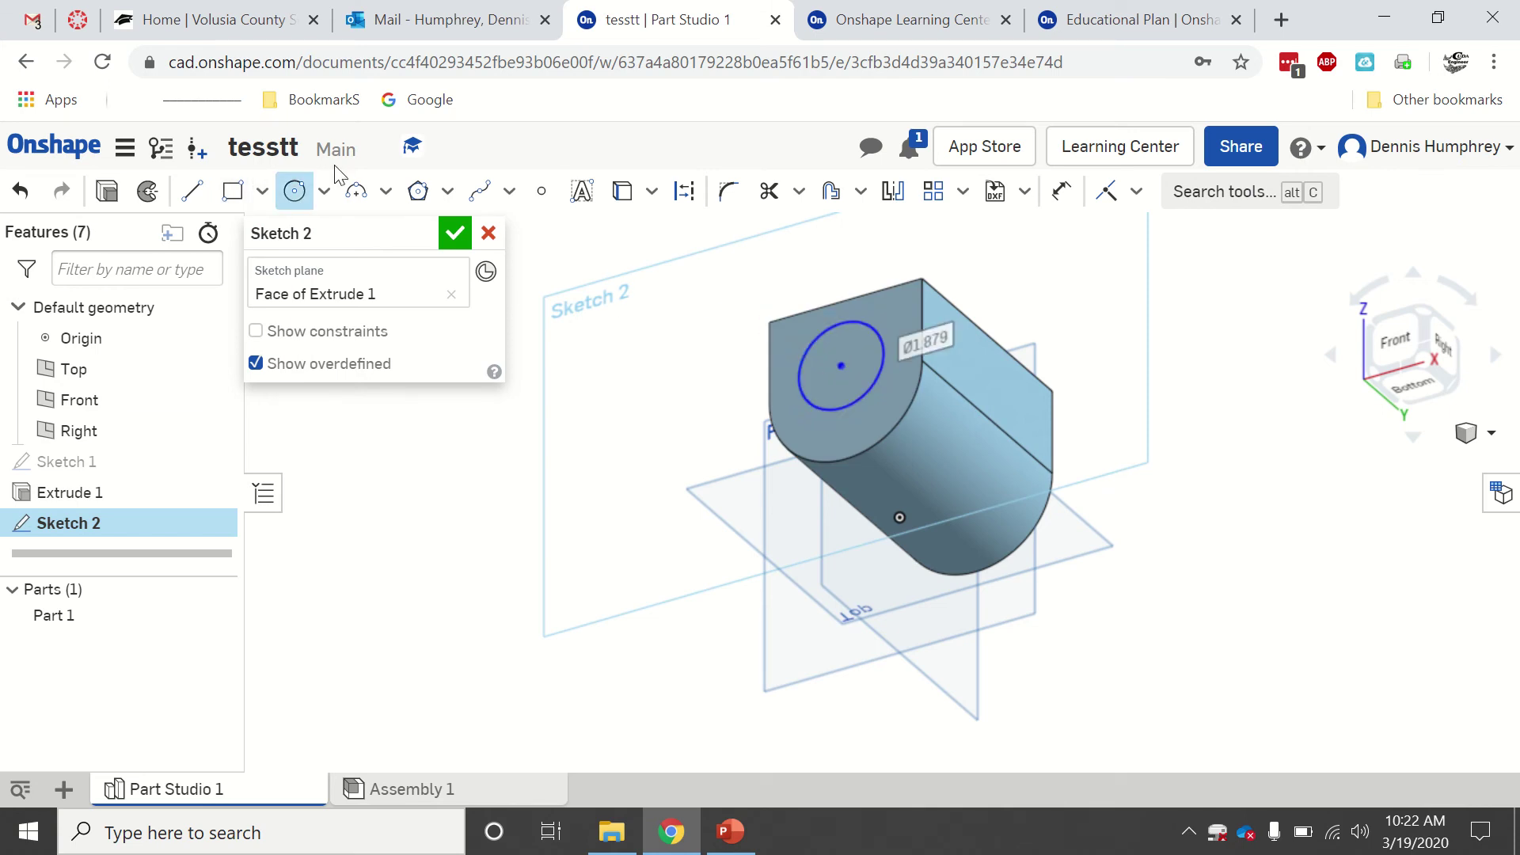
- Extrude the circle 9.7 in blind as a Remove cut, leaving a hole through the block
click(454, 233)
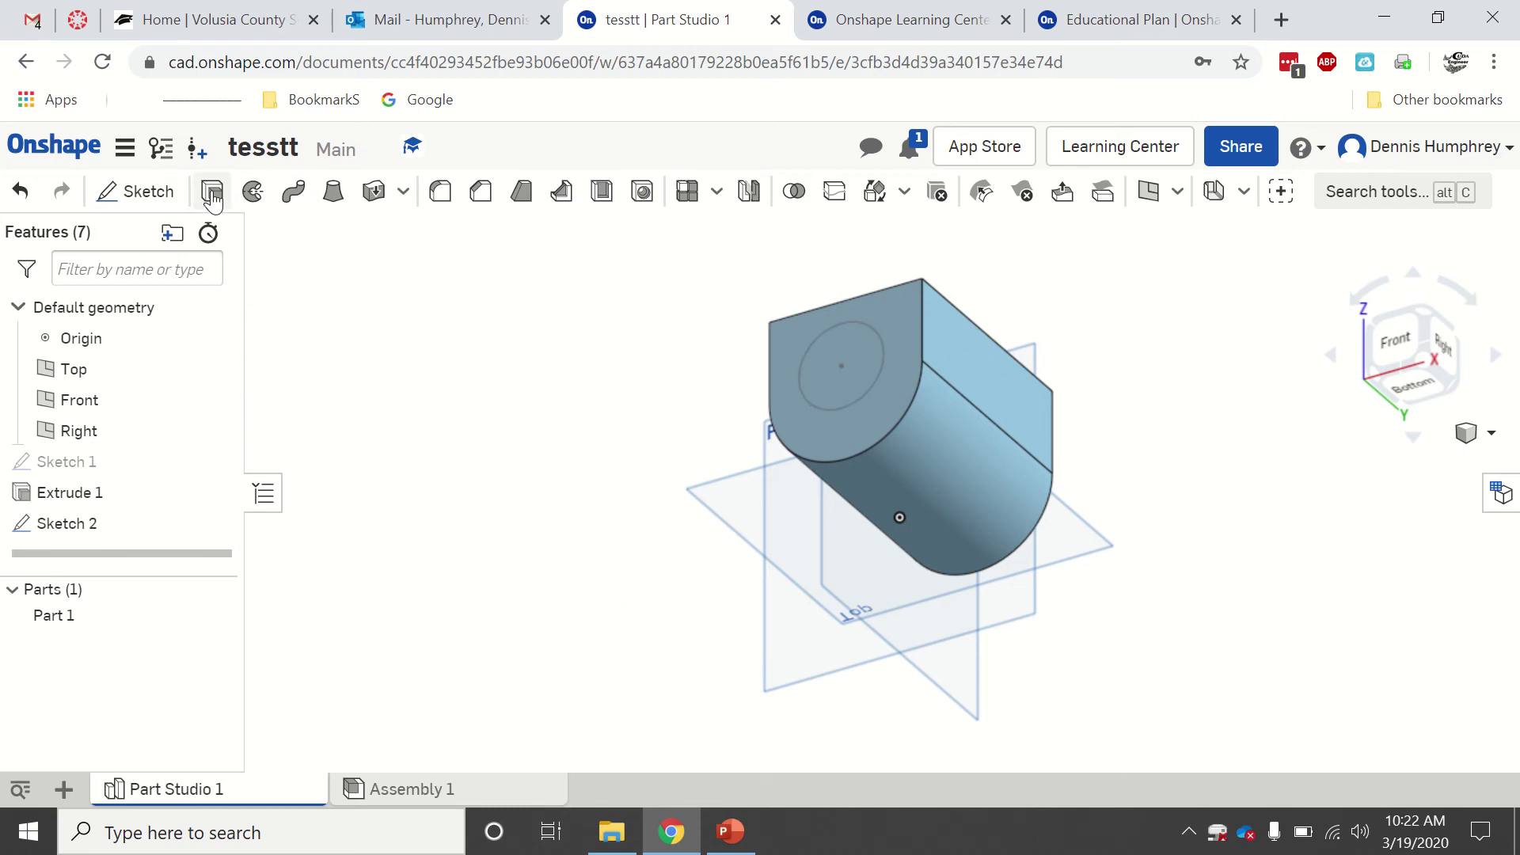
click(212, 191)
click(831, 365)
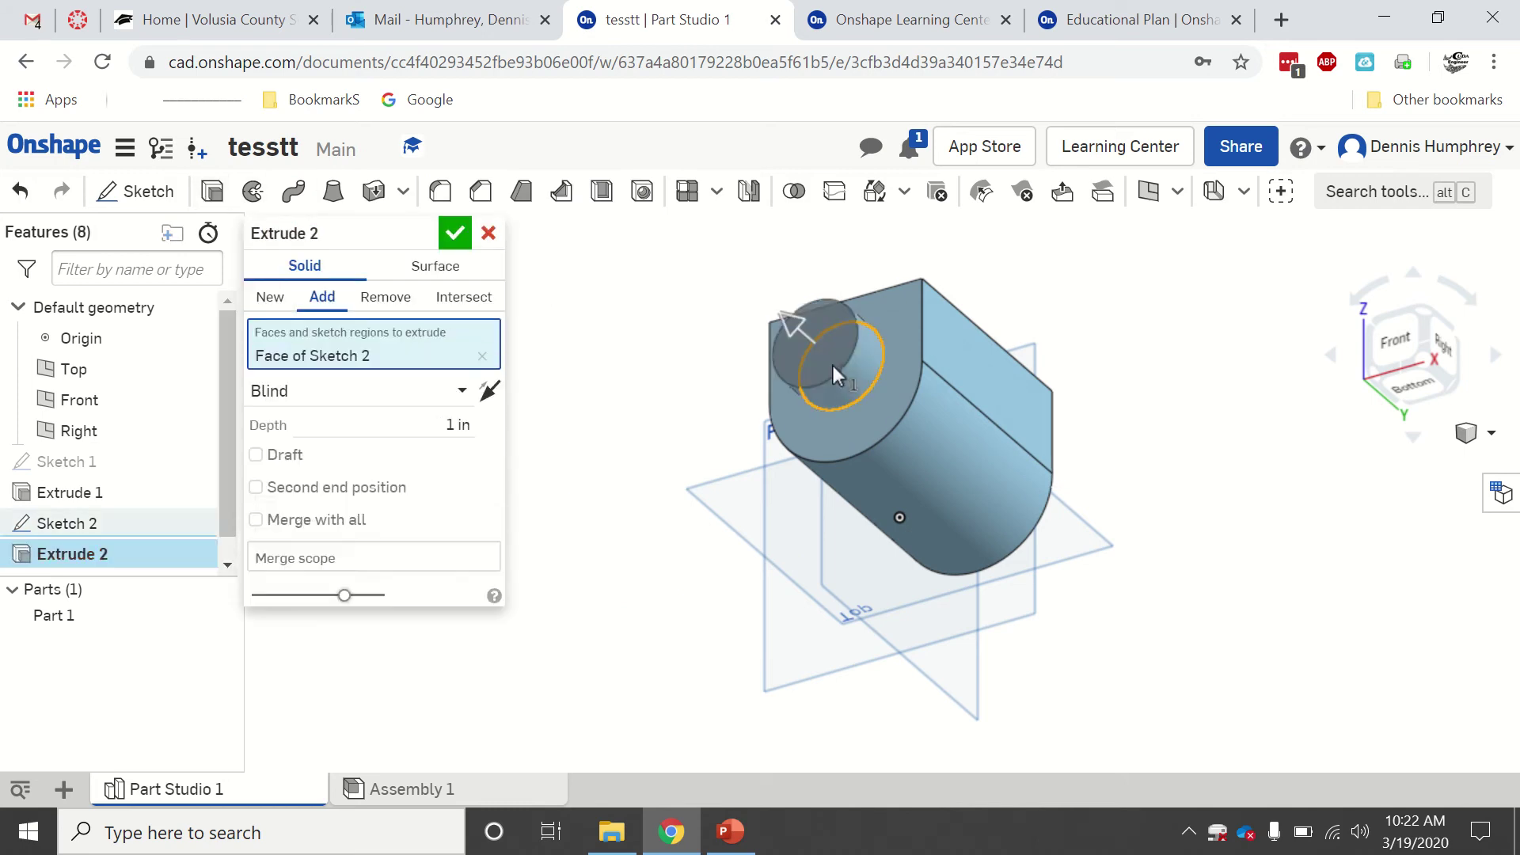
drag(796, 325, 1055, 586)
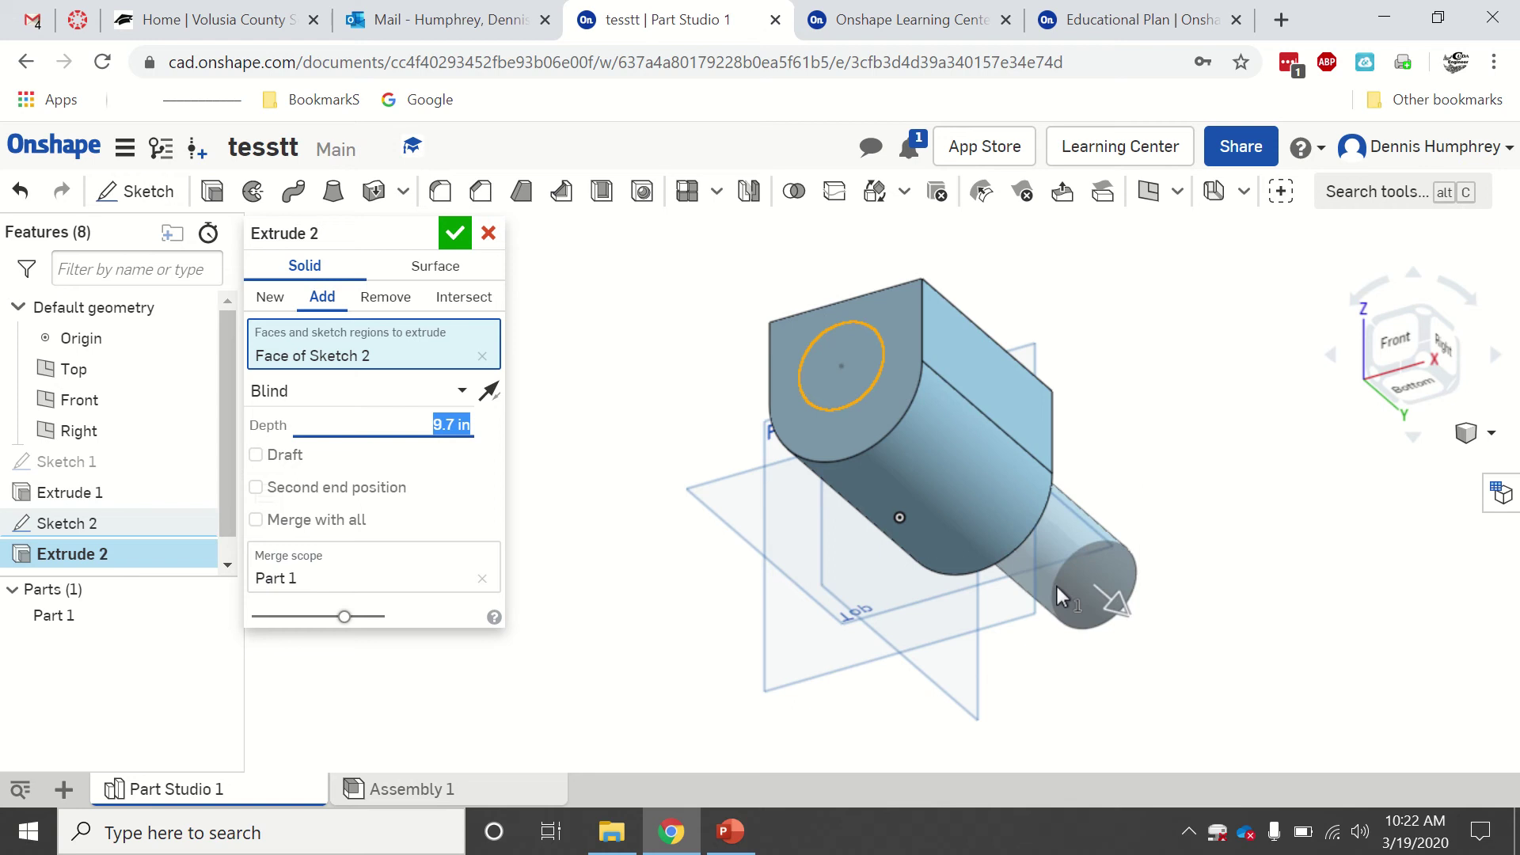
click(461, 391)
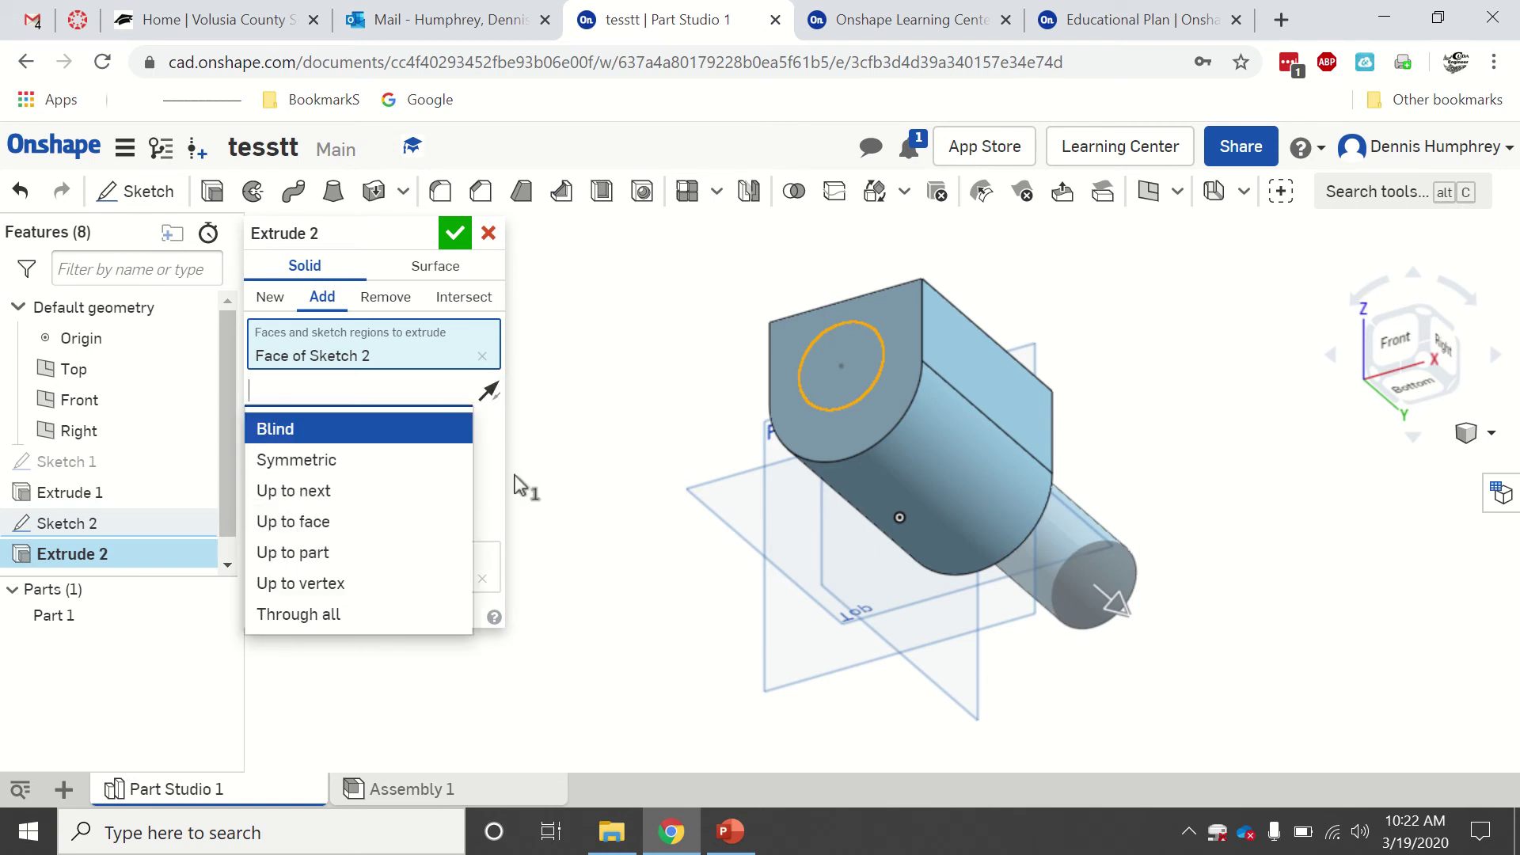
click(546, 471)
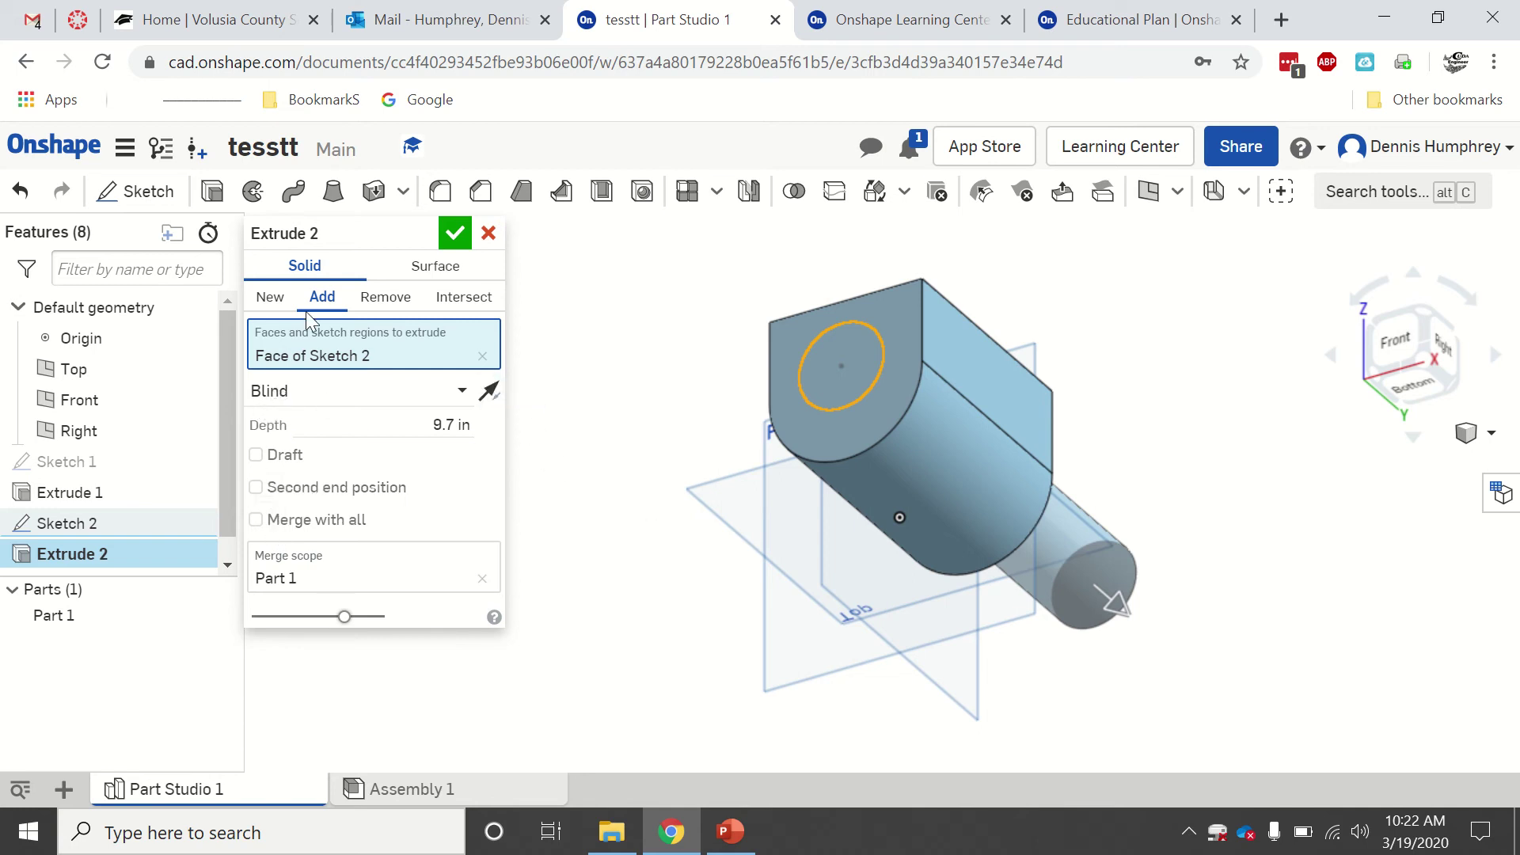
click(383, 305)
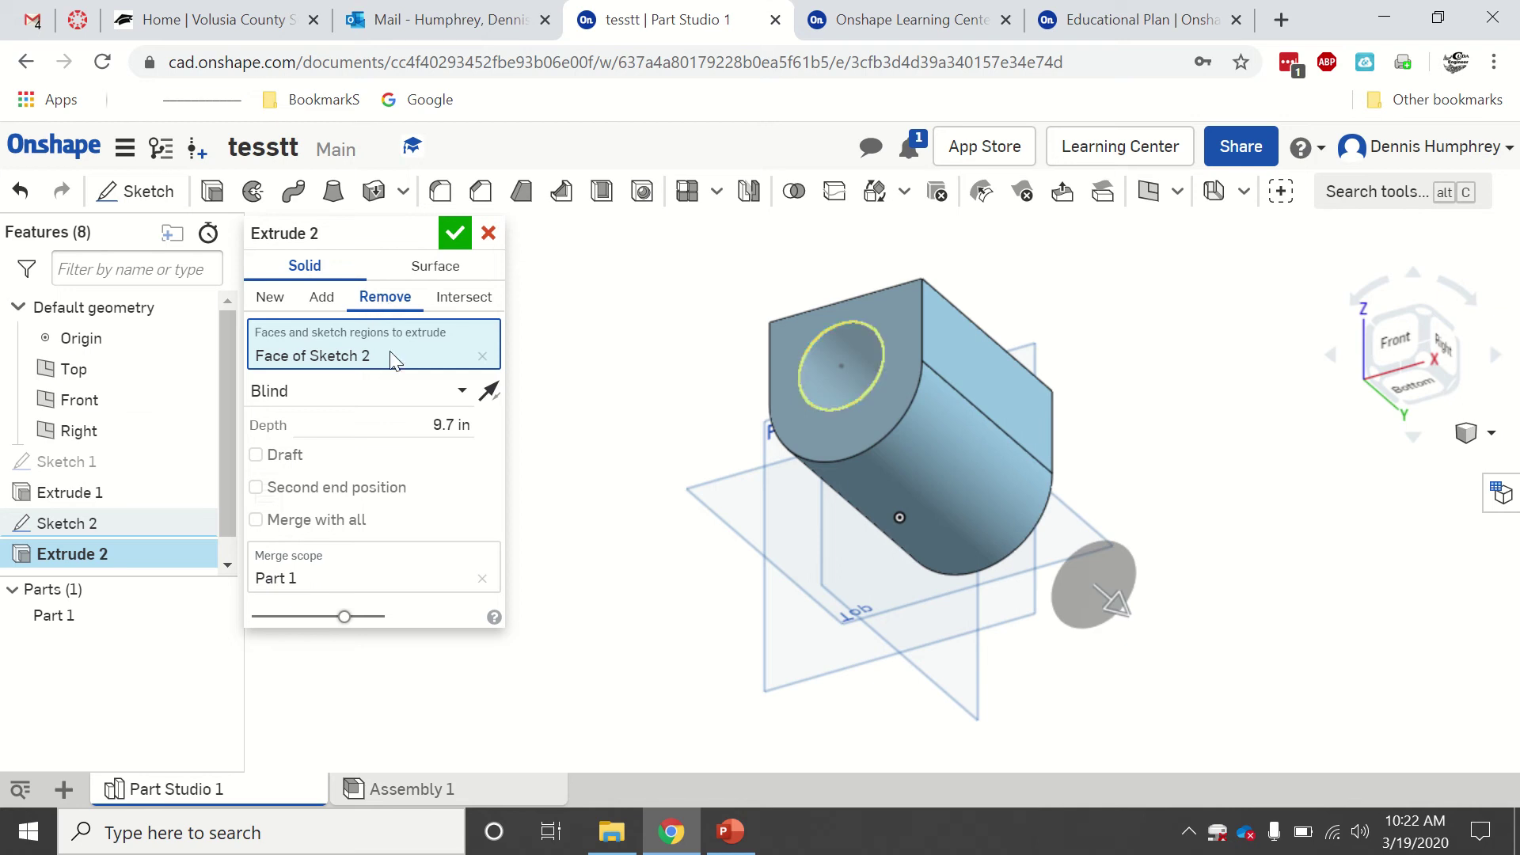
click(453, 235)
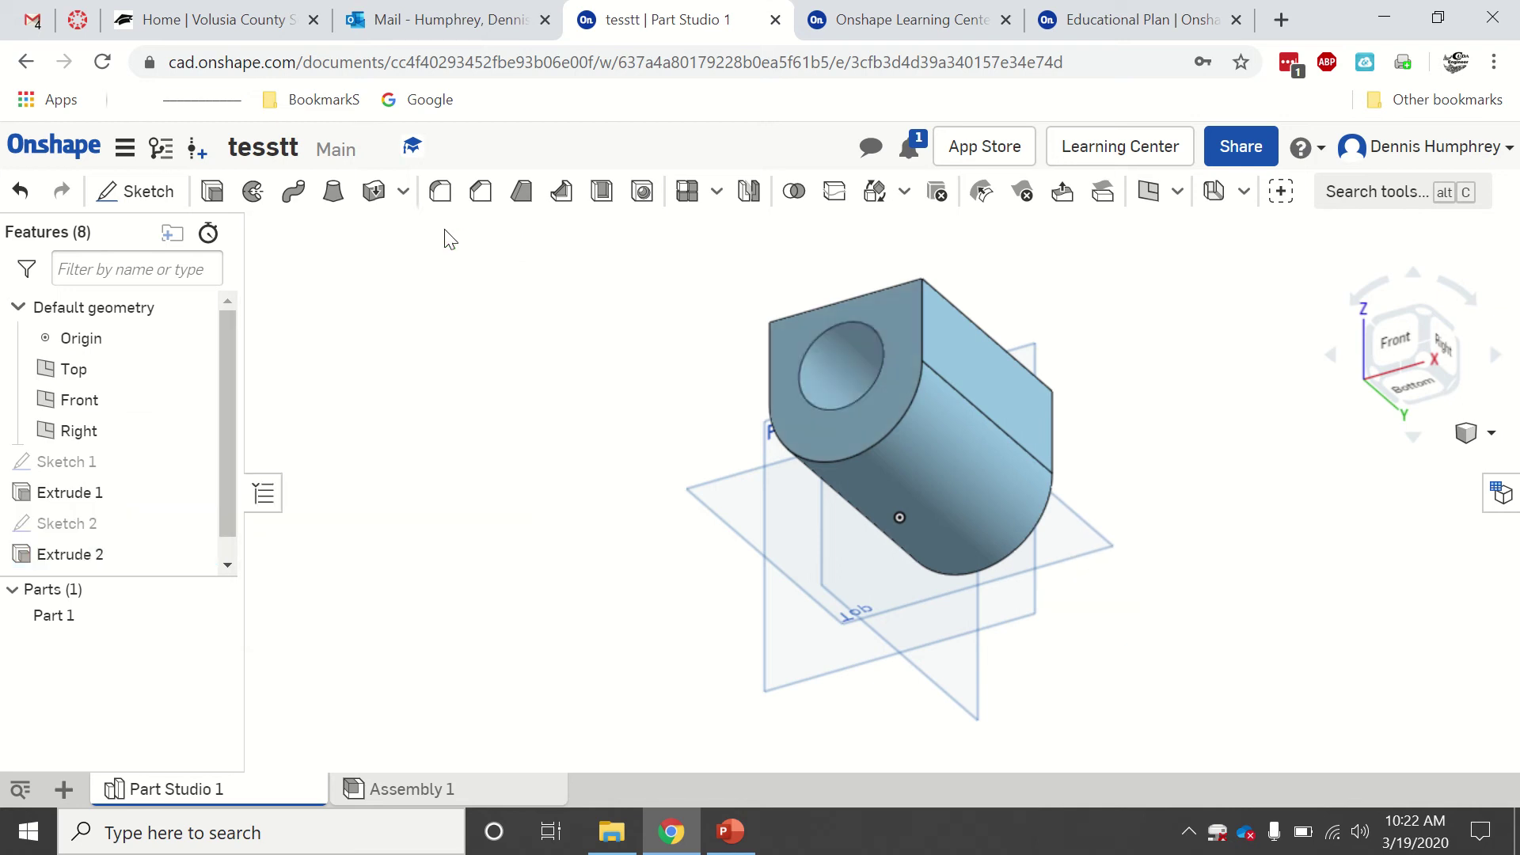
click(123, 154)
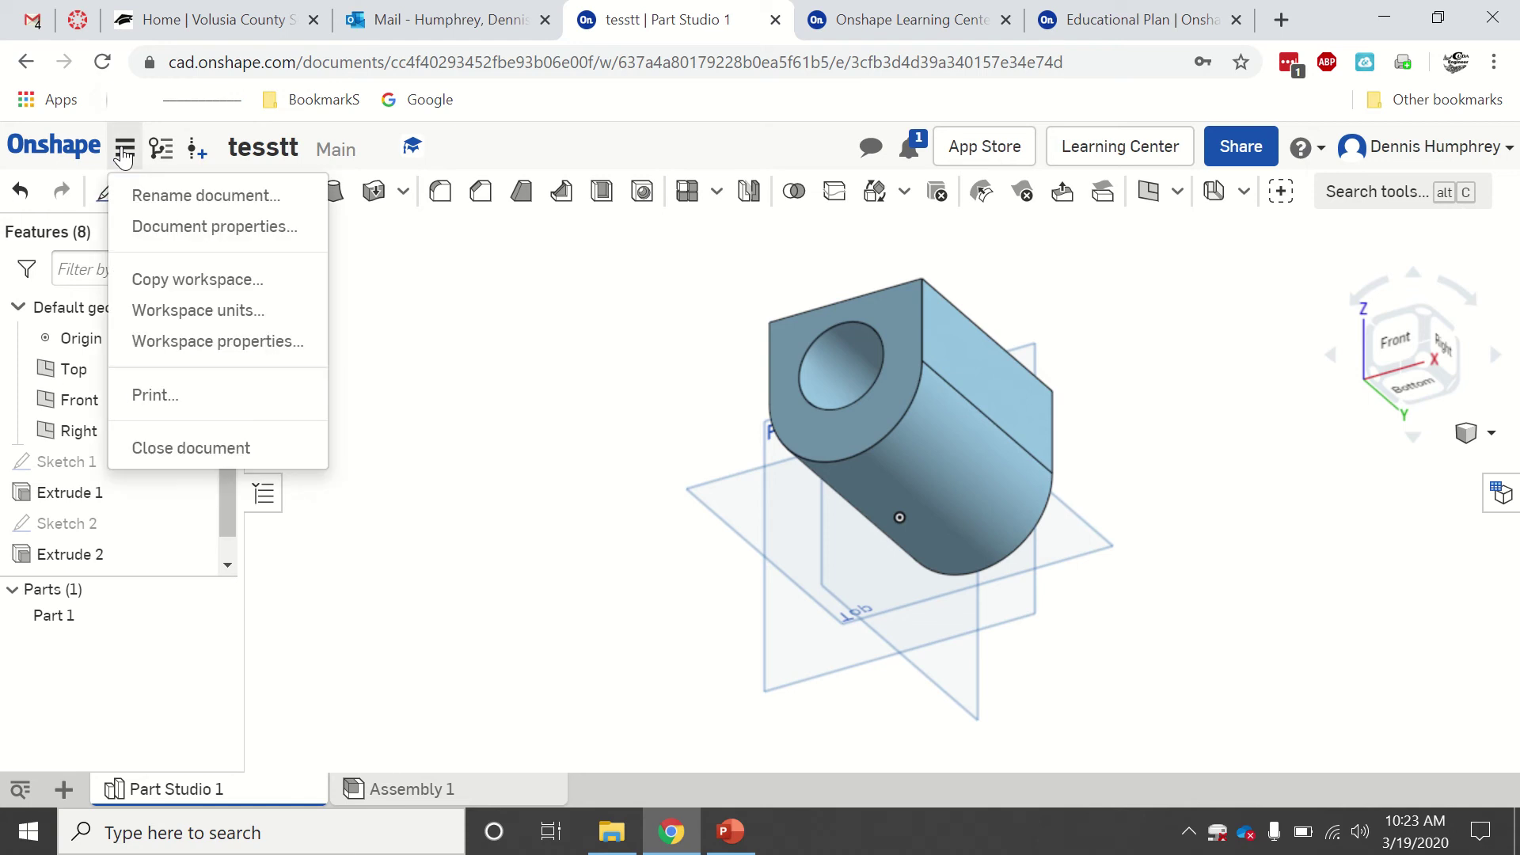
click(75, 149)
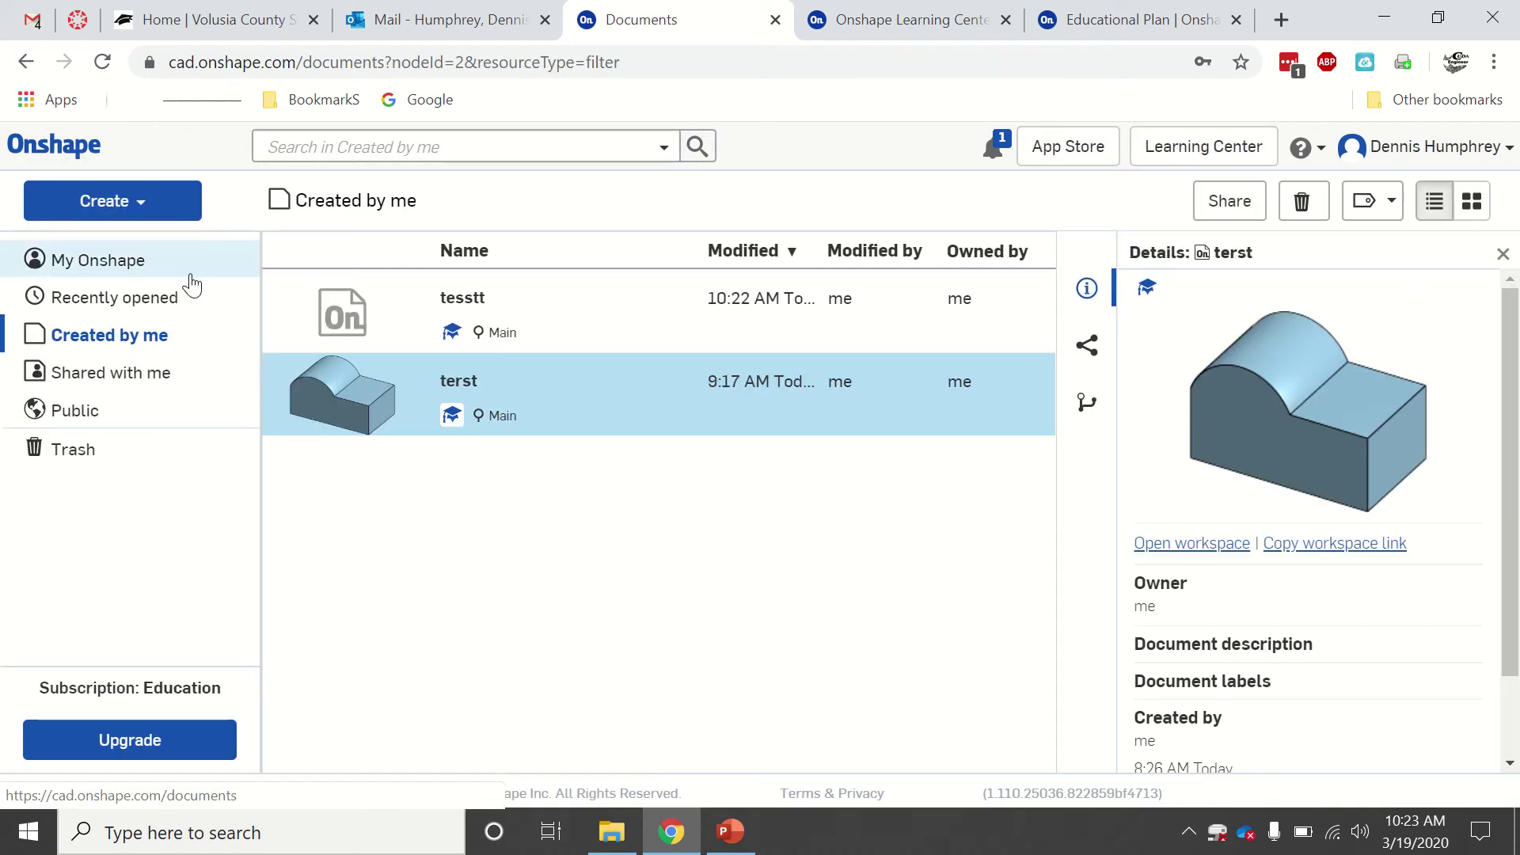
click(459, 304)
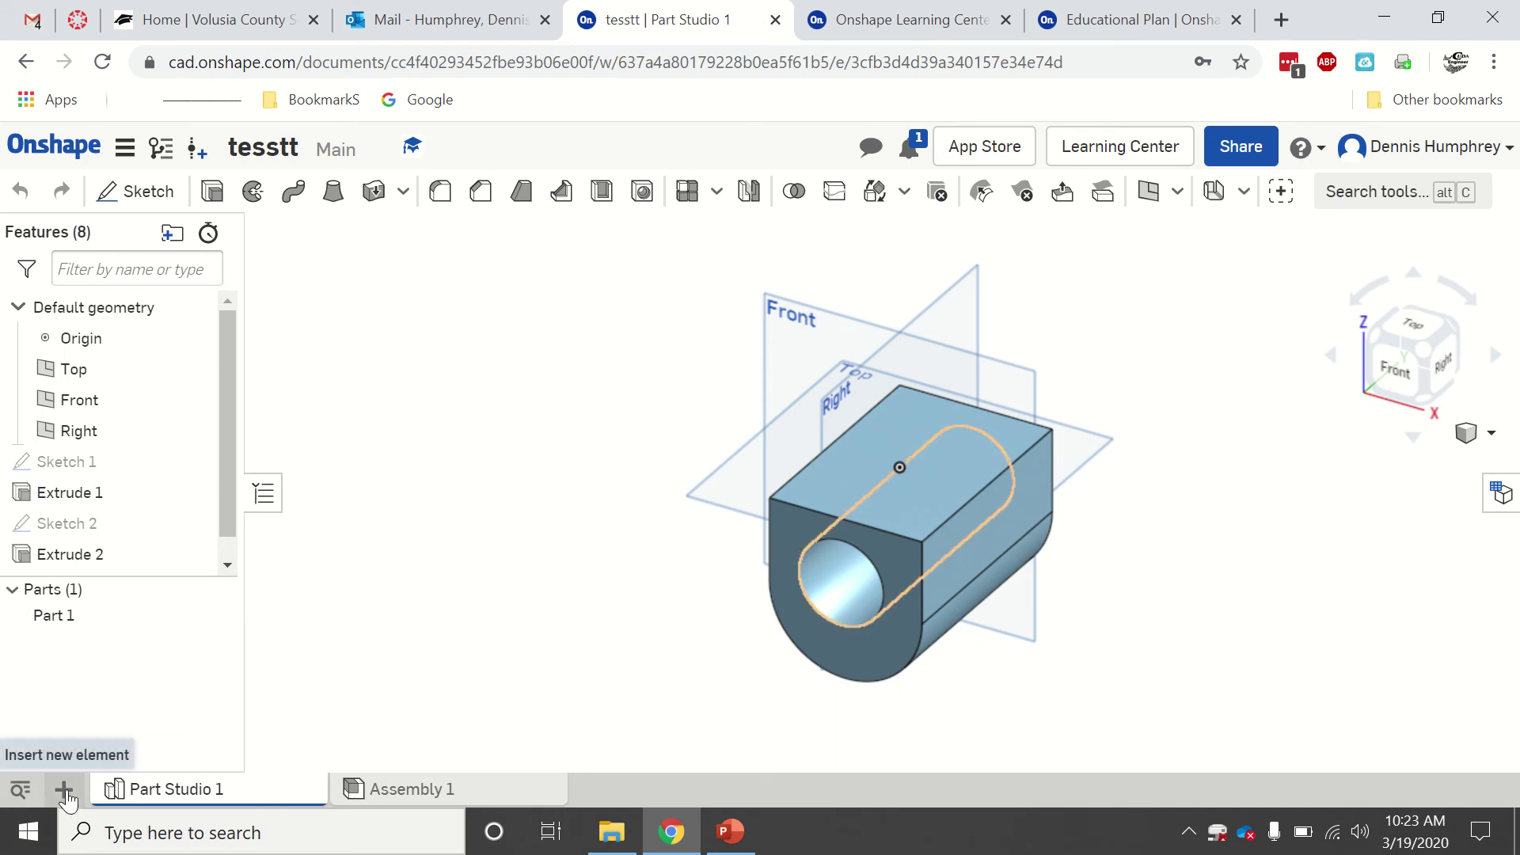
- Create Drawing 1 from the ANSI_A_INCH.dwt template with no views
click(65, 792)
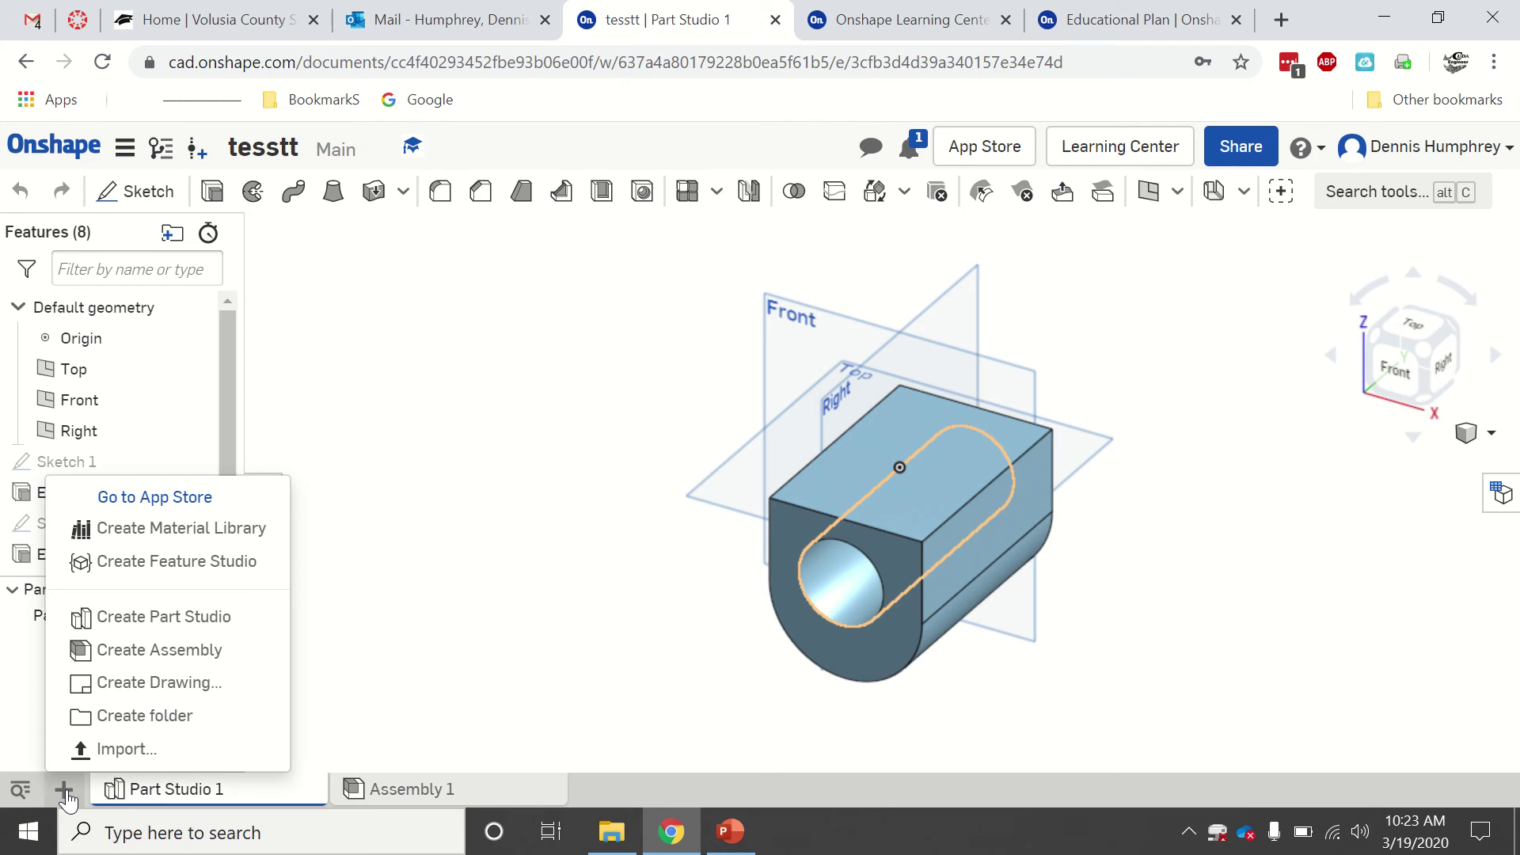
click(141, 686)
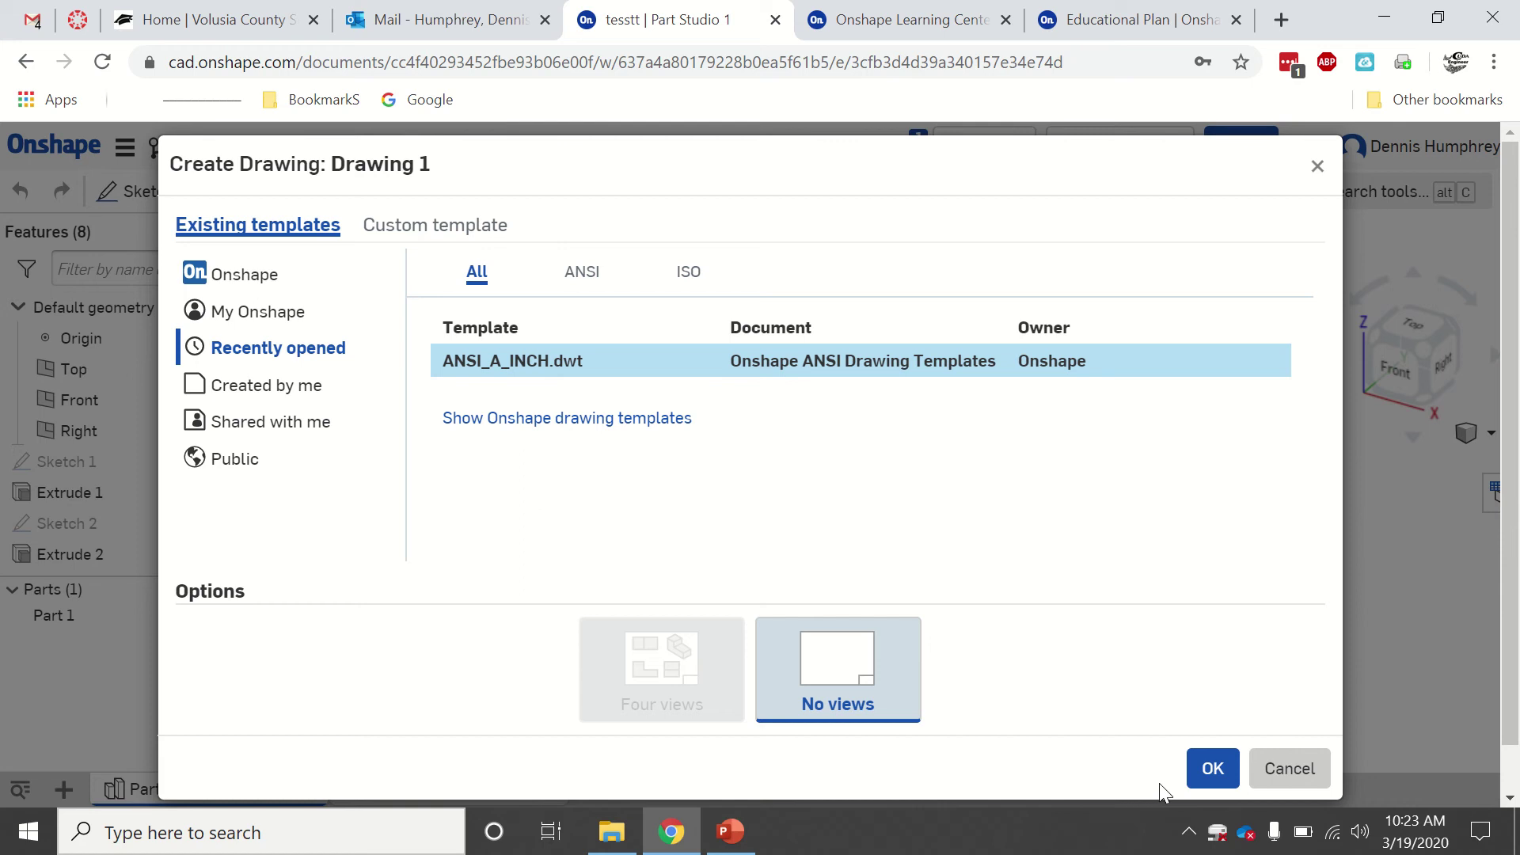
click(1205, 770)
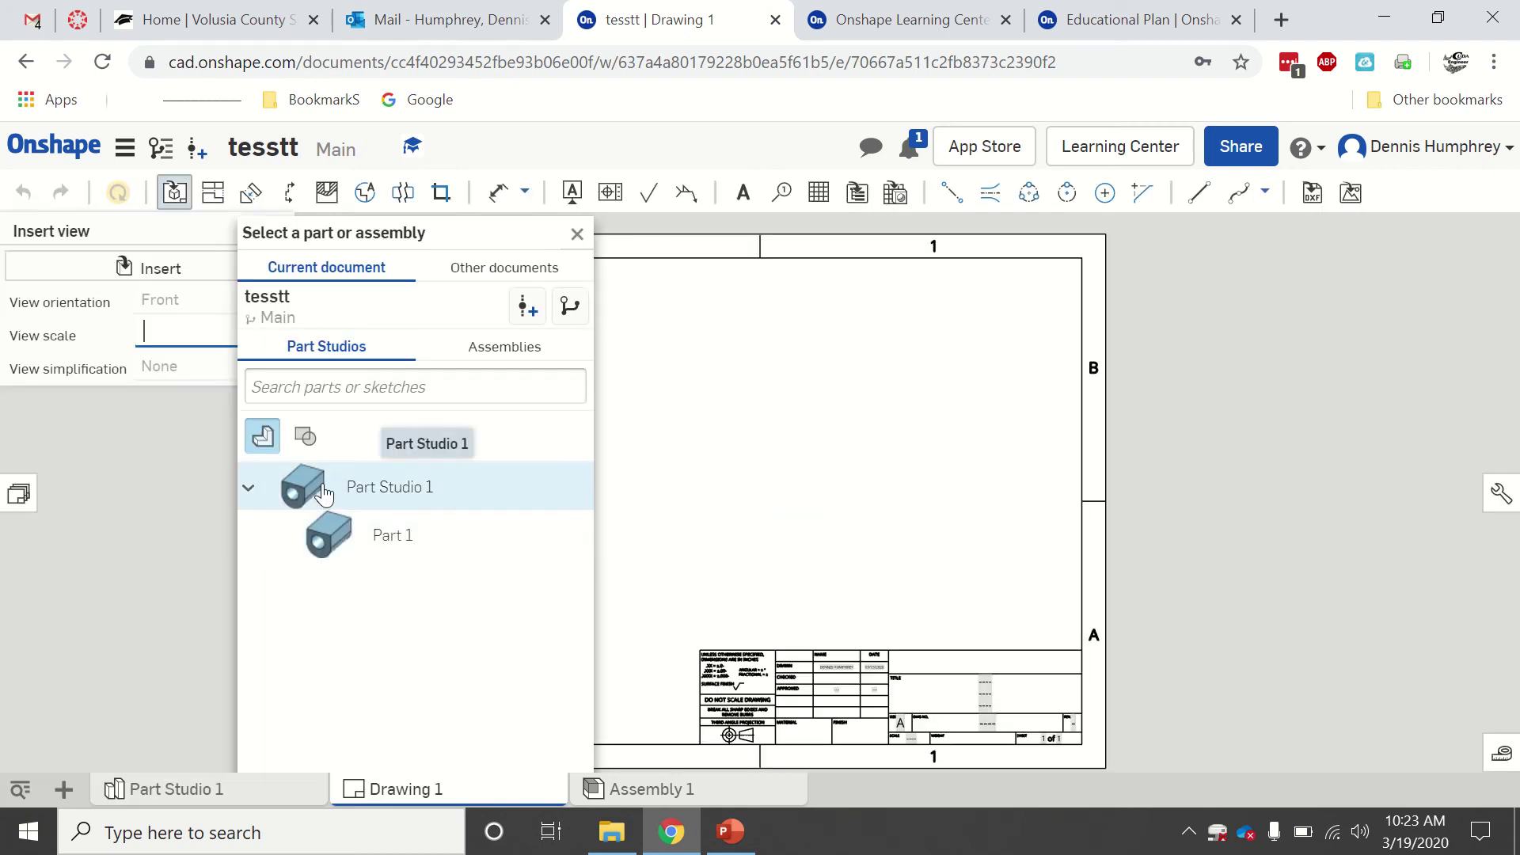
- Place Part 1's front view at the sheet's lower left and project isometric views from it
click(331, 542)
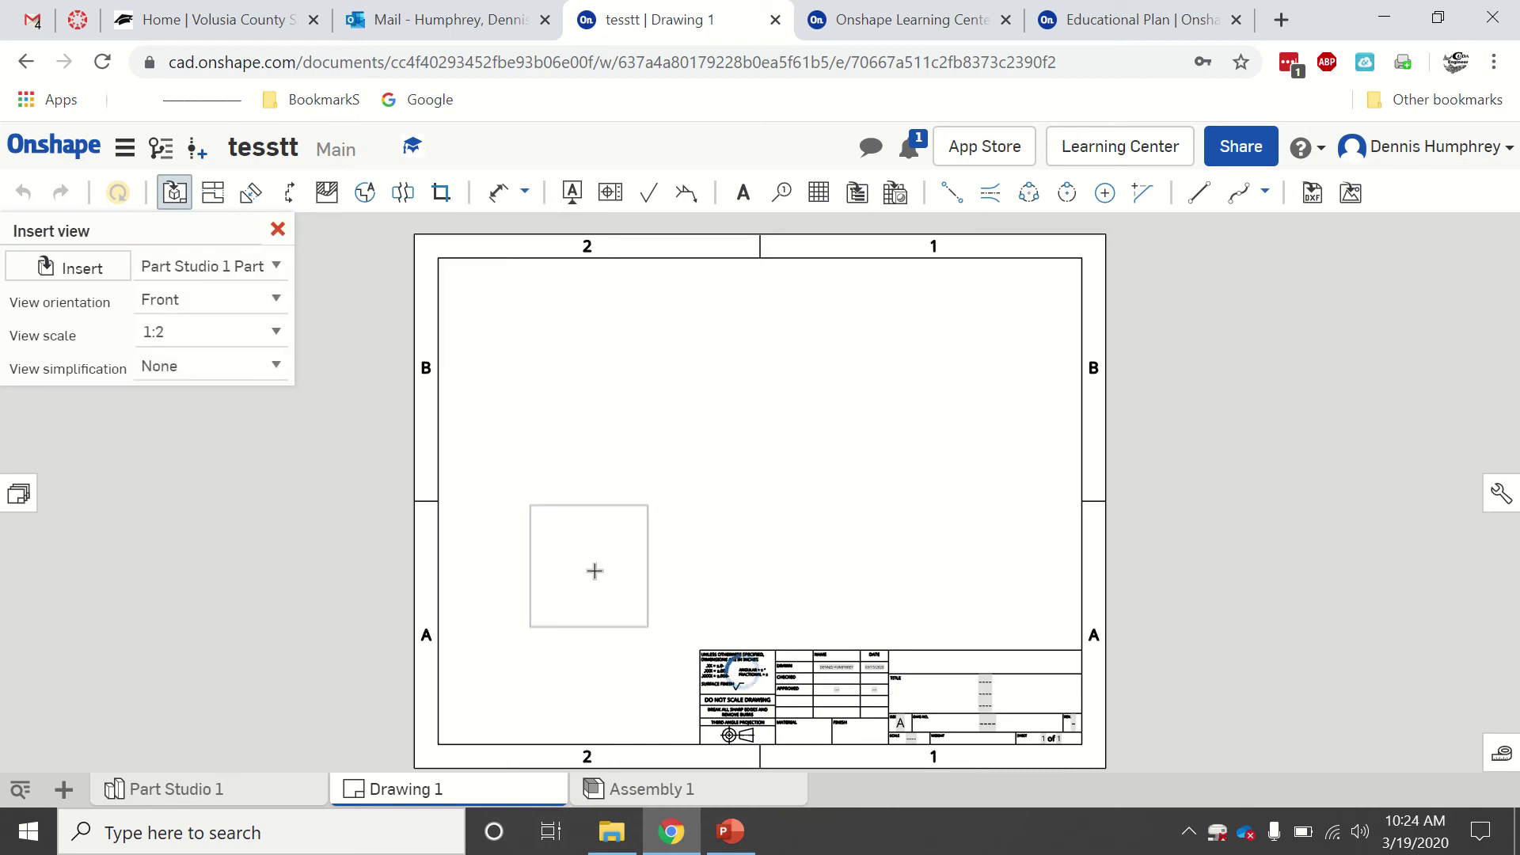
click(594, 570)
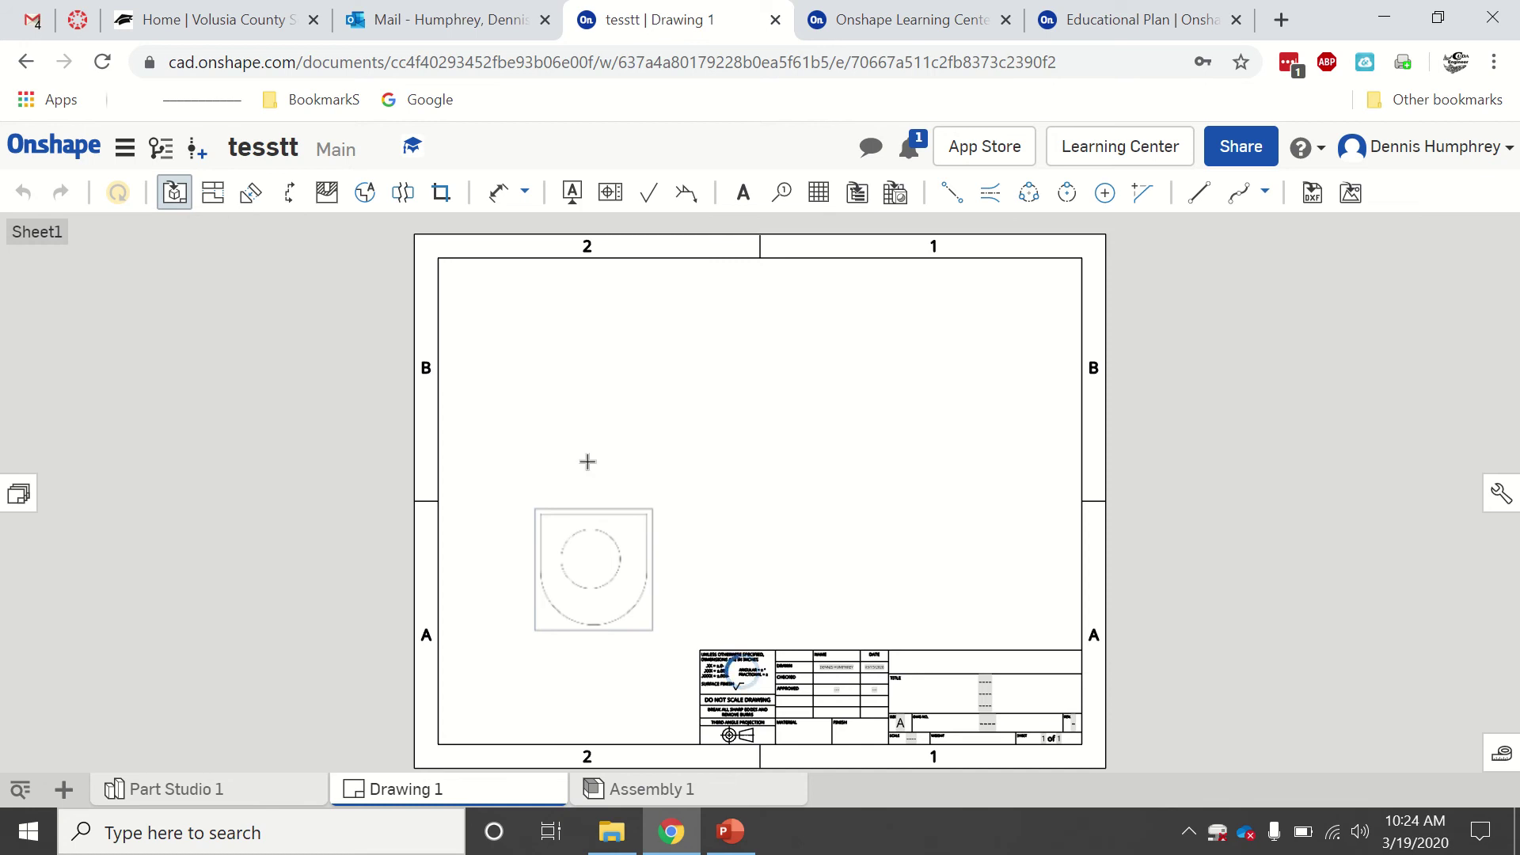
click(604, 573)
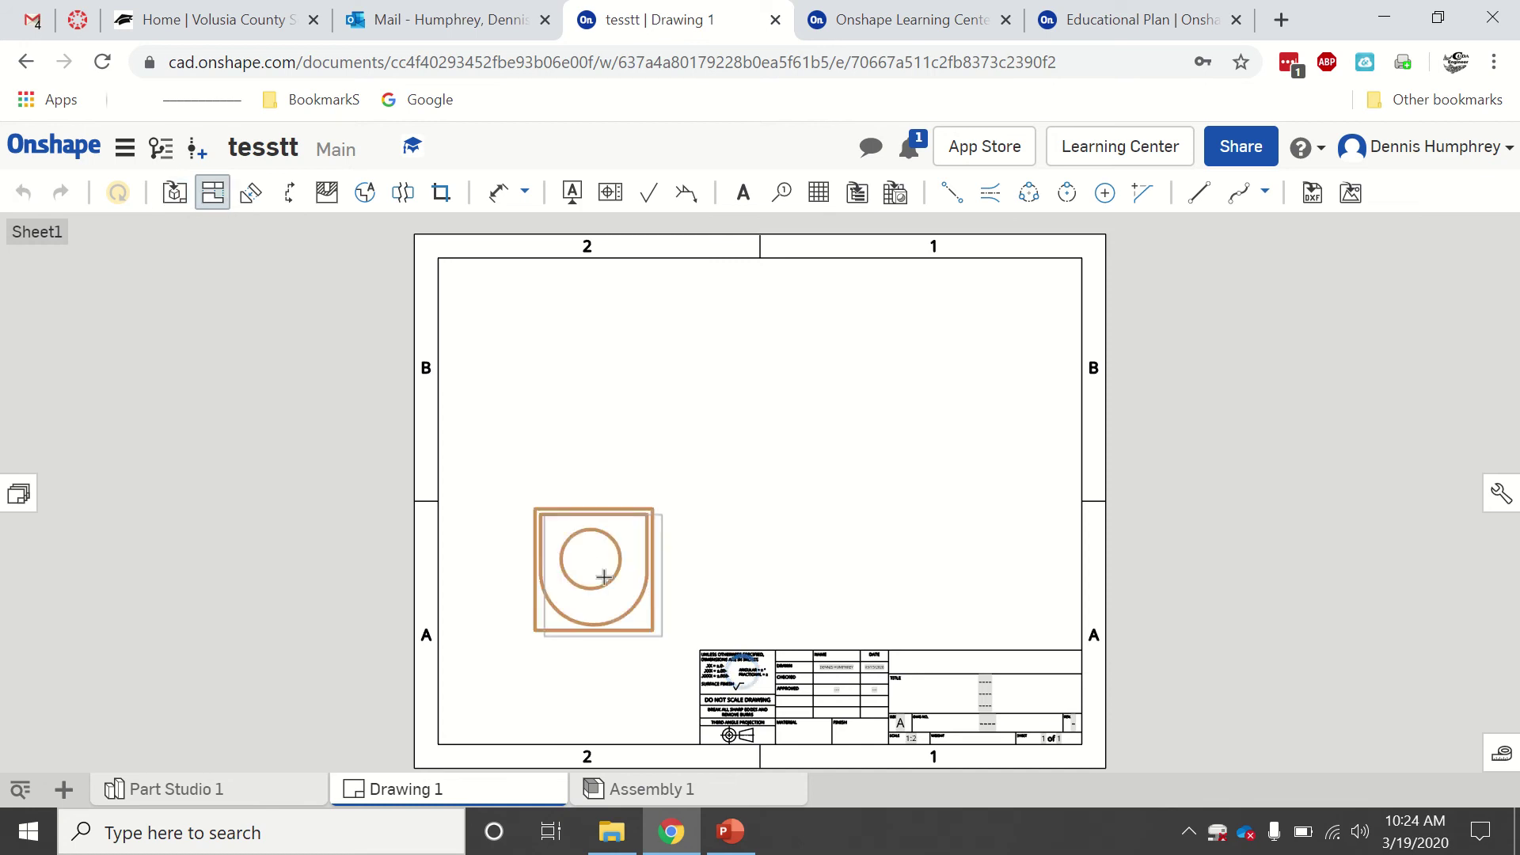
click(599, 370)
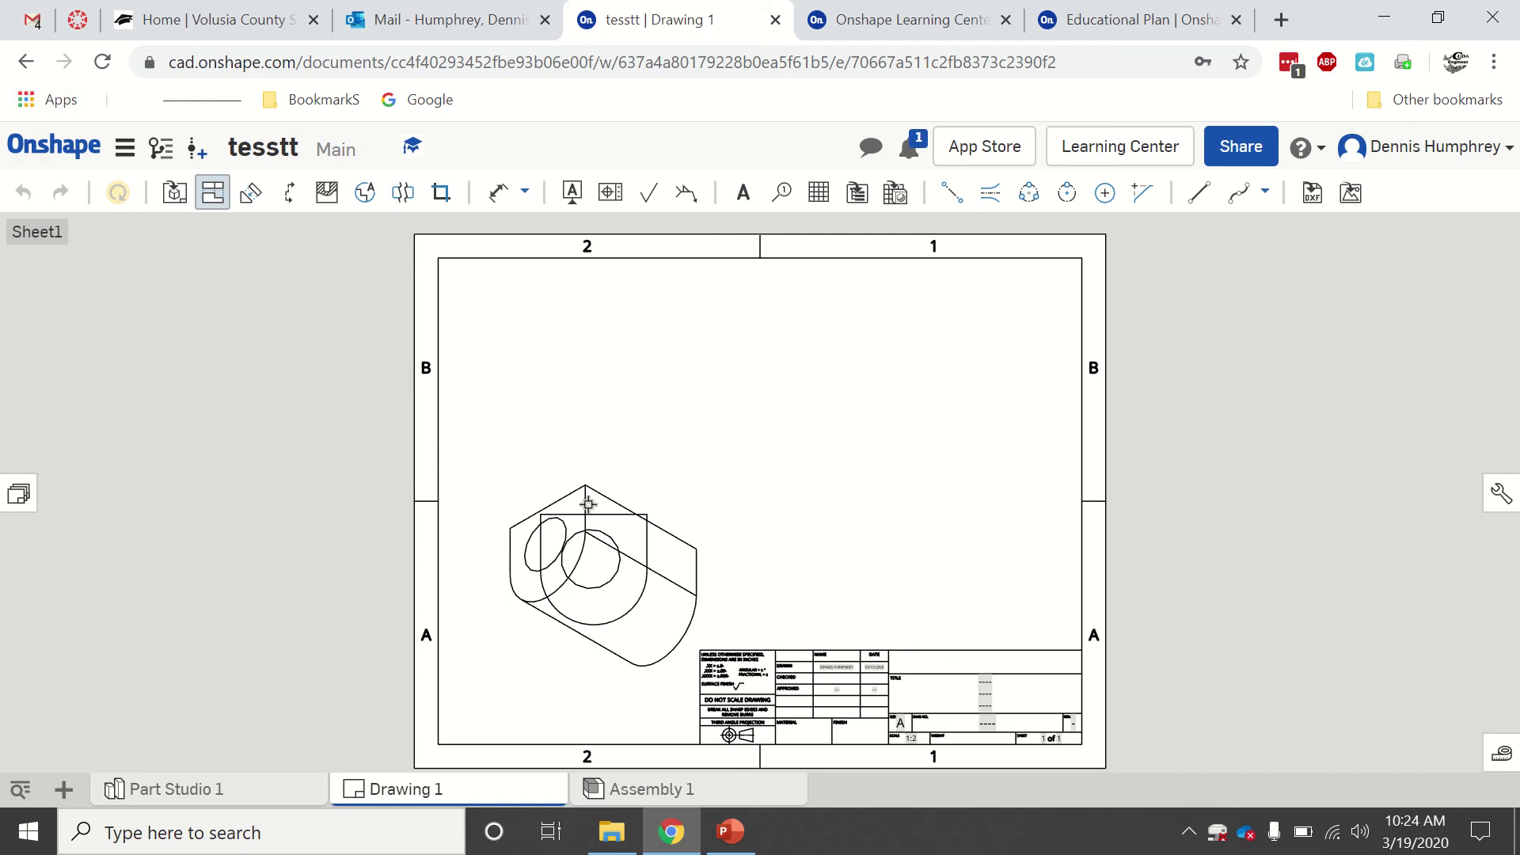
click(629, 483)
click(620, 379)
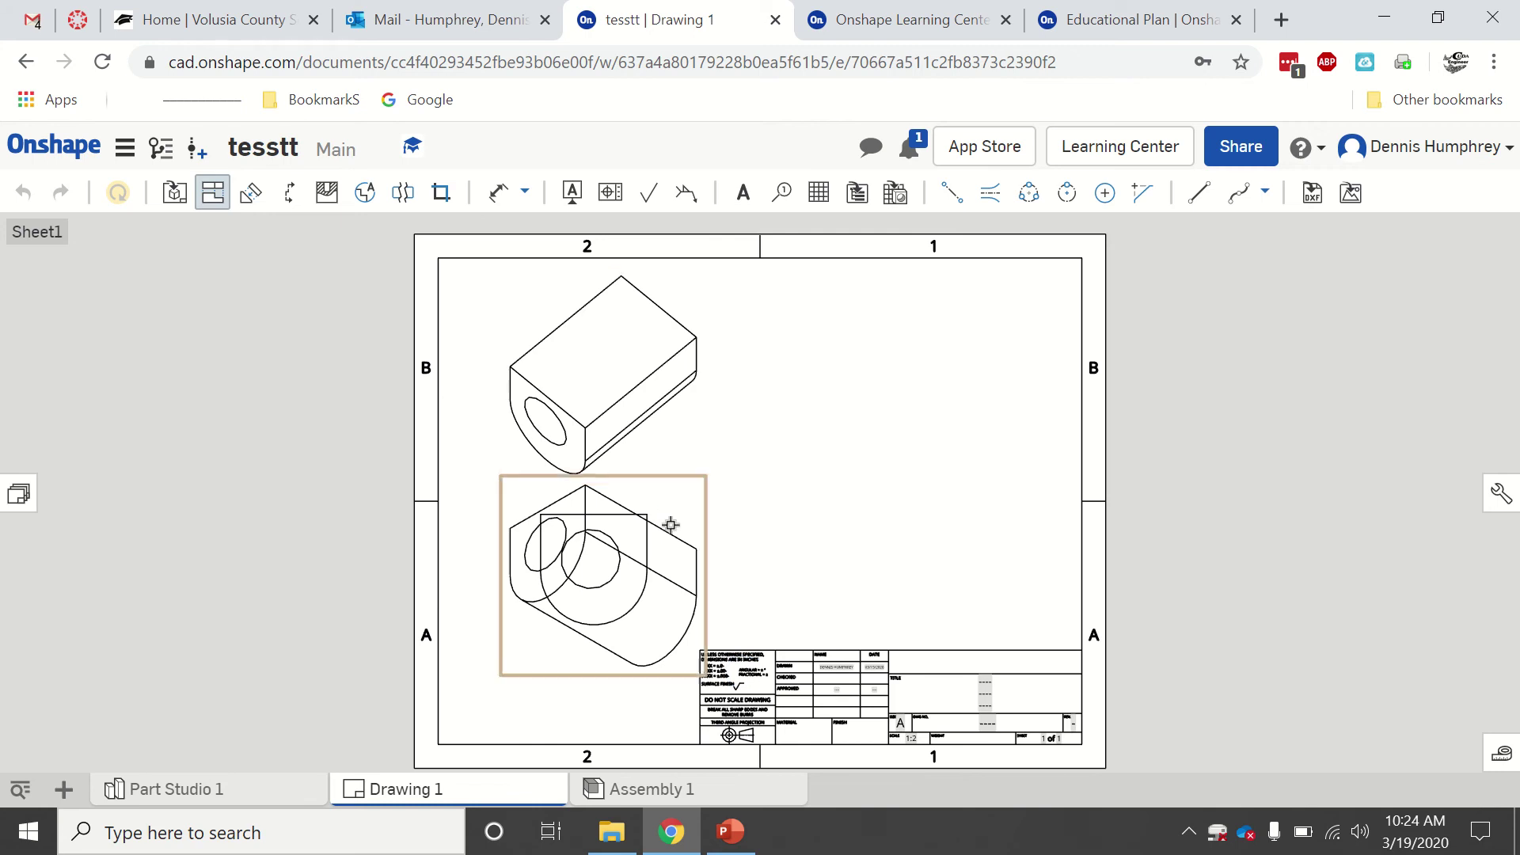
click(671, 557)
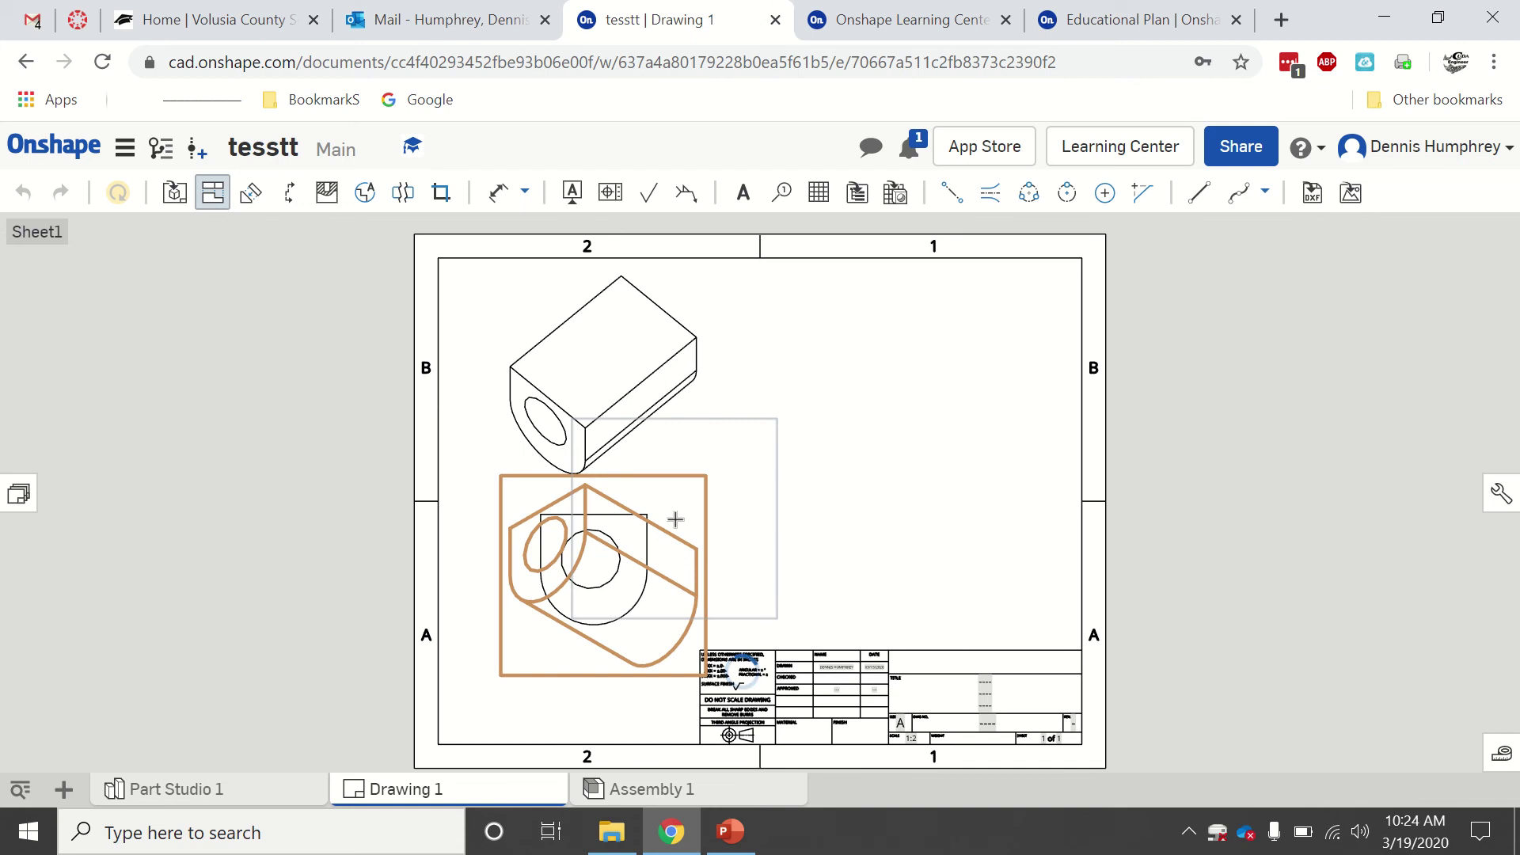
- Cancel the pending projection and delete the upper isometric view from the sheet
key(Escape)
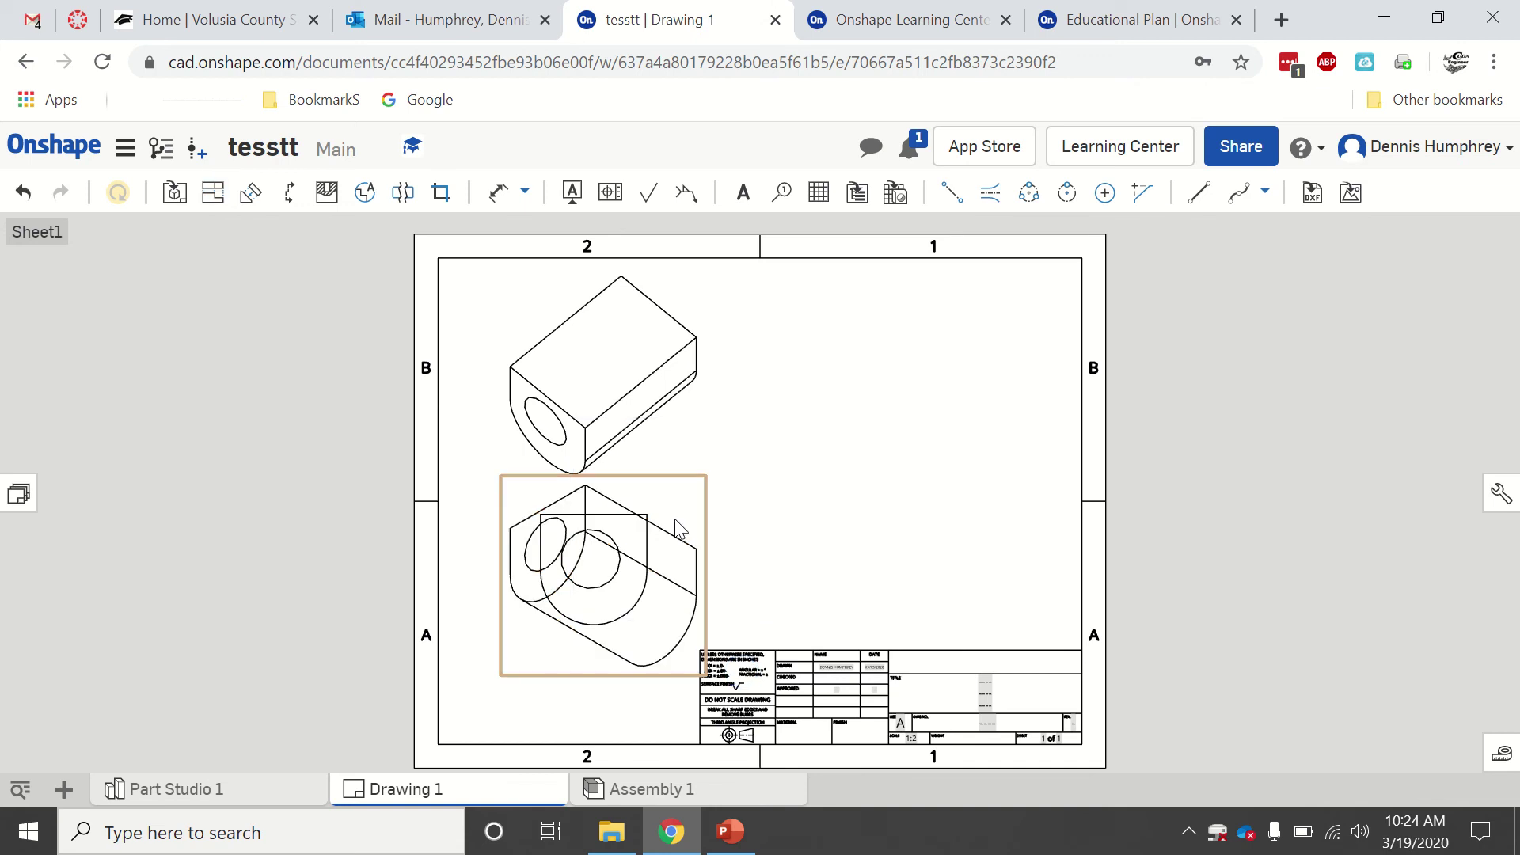
right_click(674, 519)
click(696, 435)
click(705, 457)
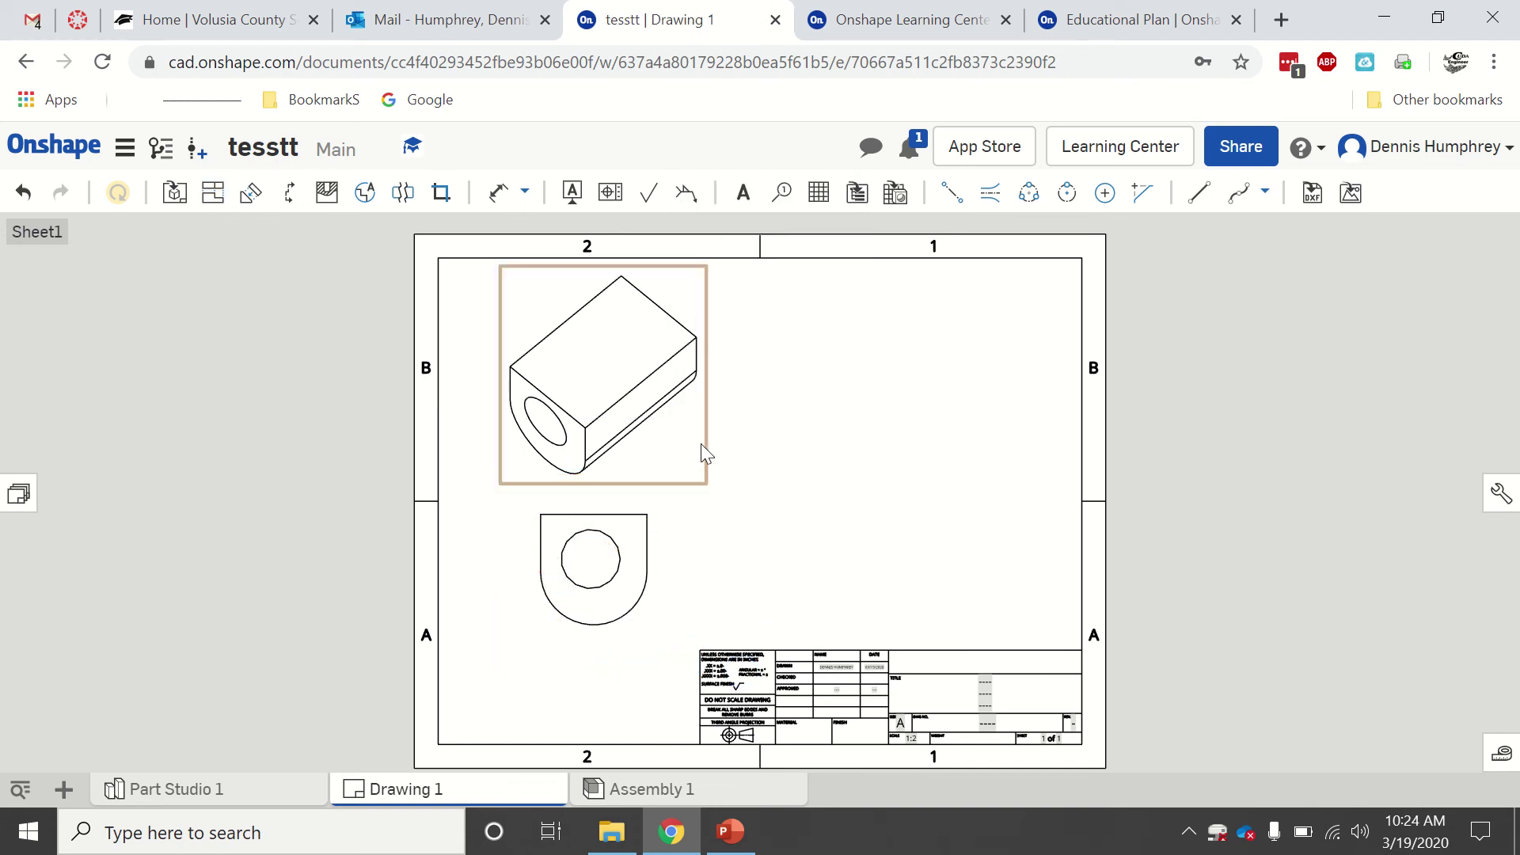
right_click(656, 377)
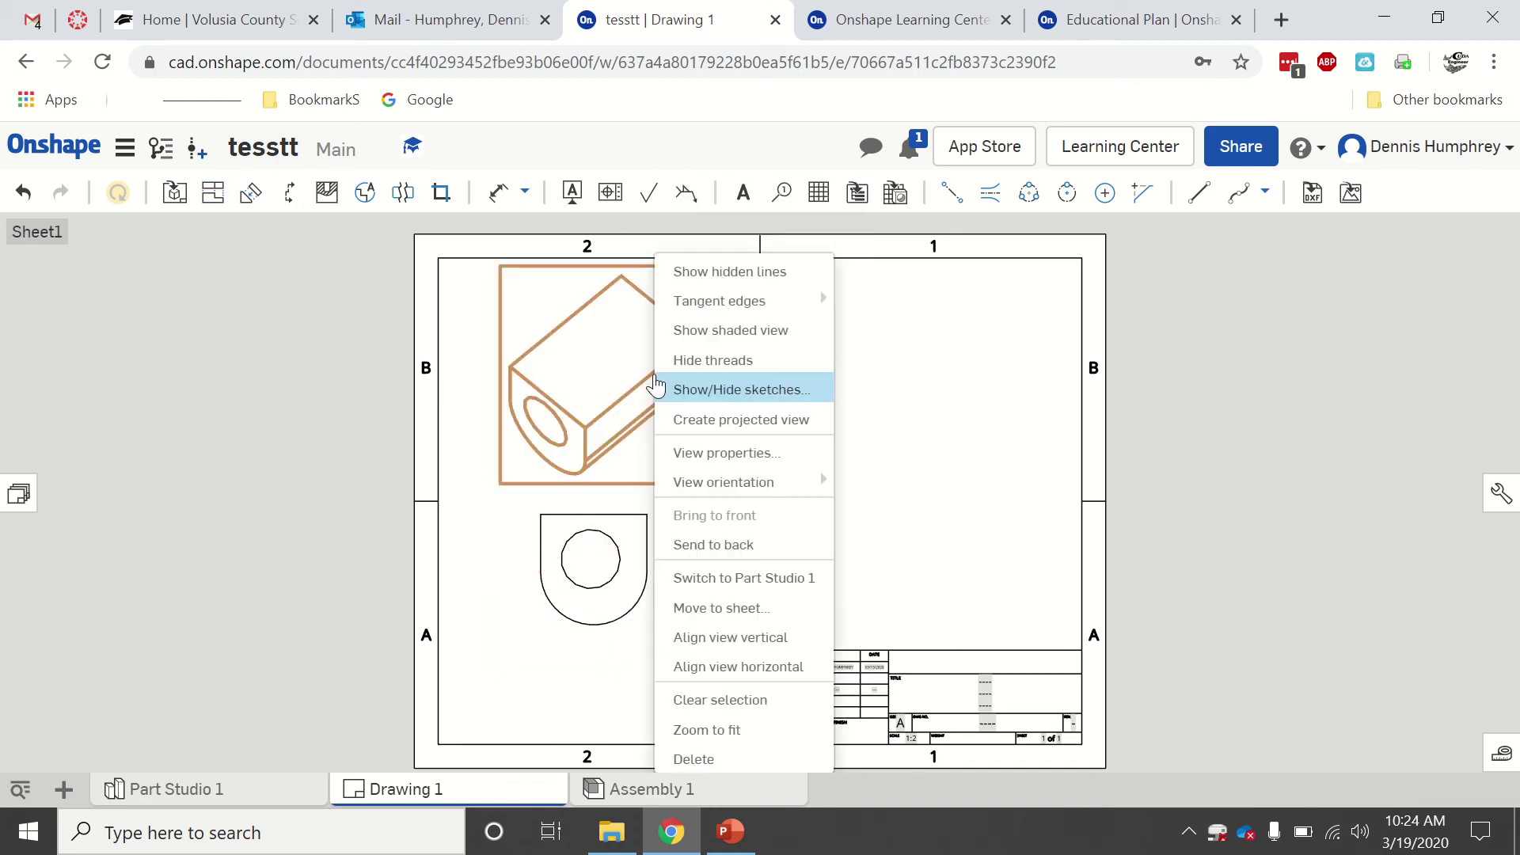
click(694, 758)
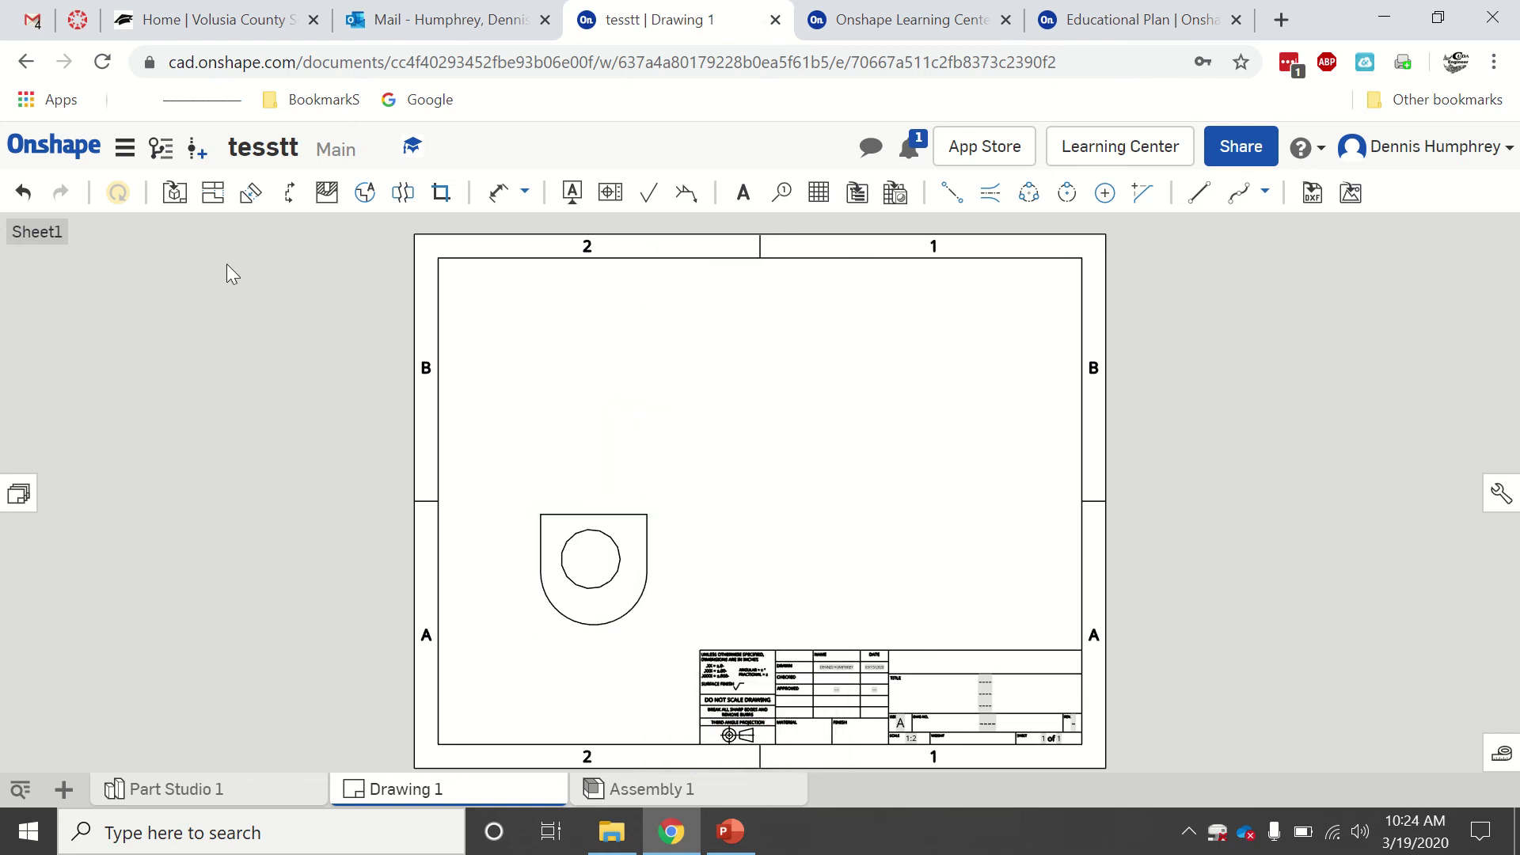
- Project a top view above the D-shaped front view and a side view to its right
click(212, 198)
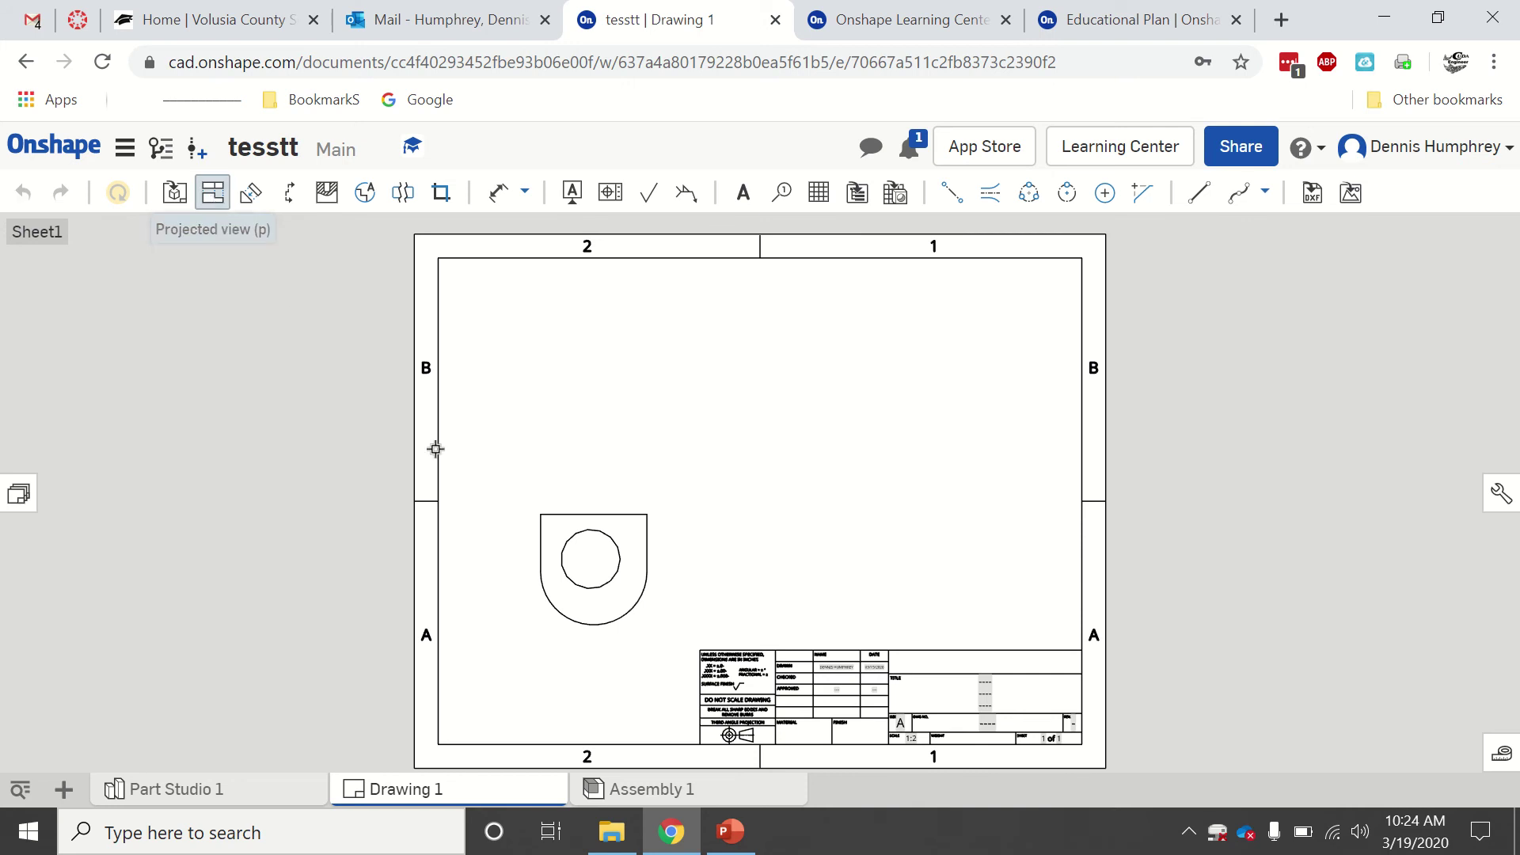
click(594, 561)
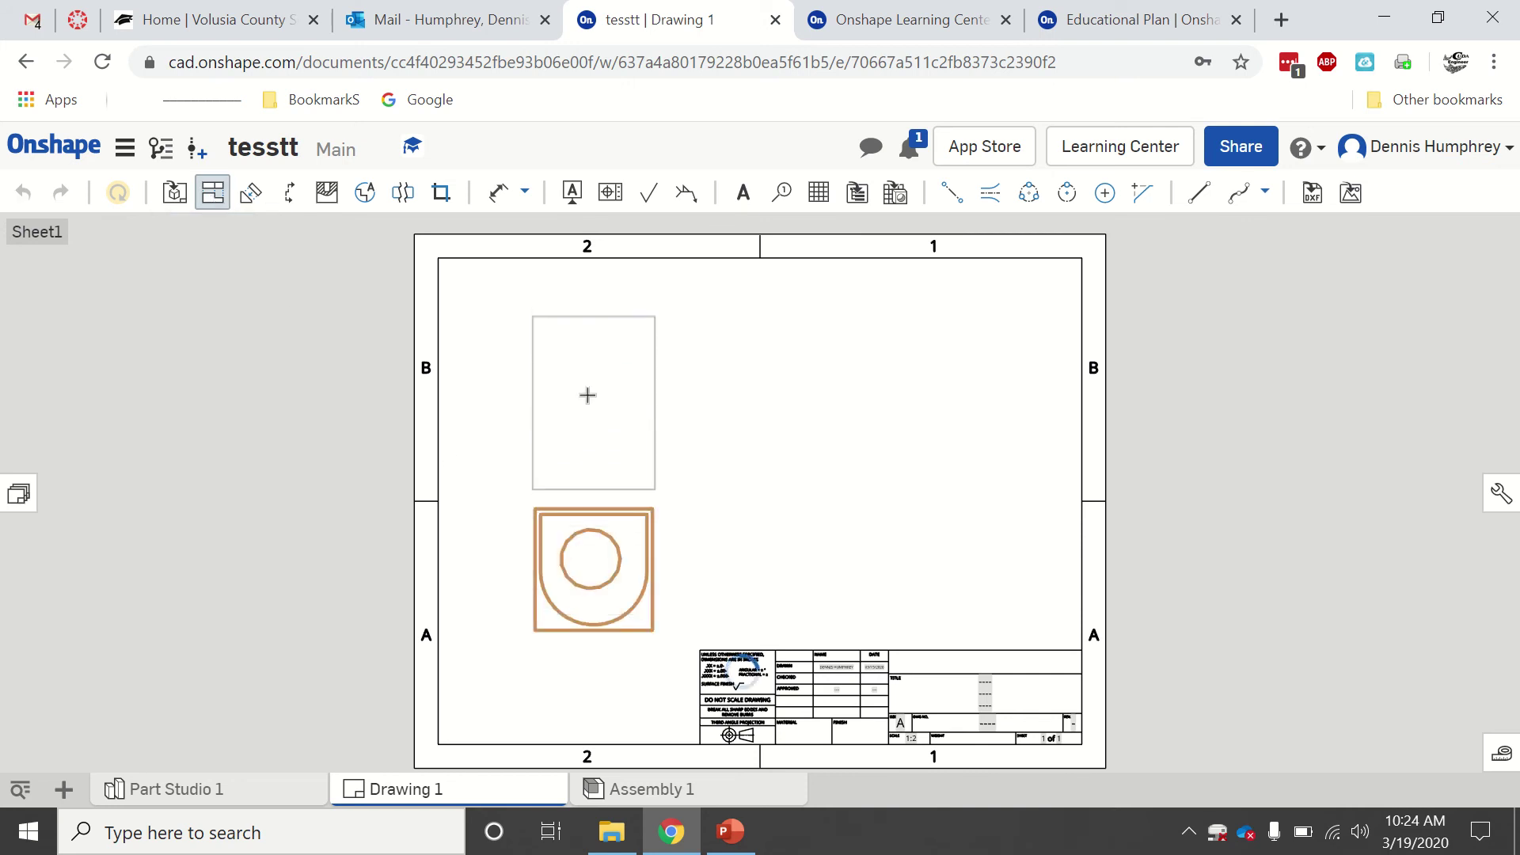
click(587, 389)
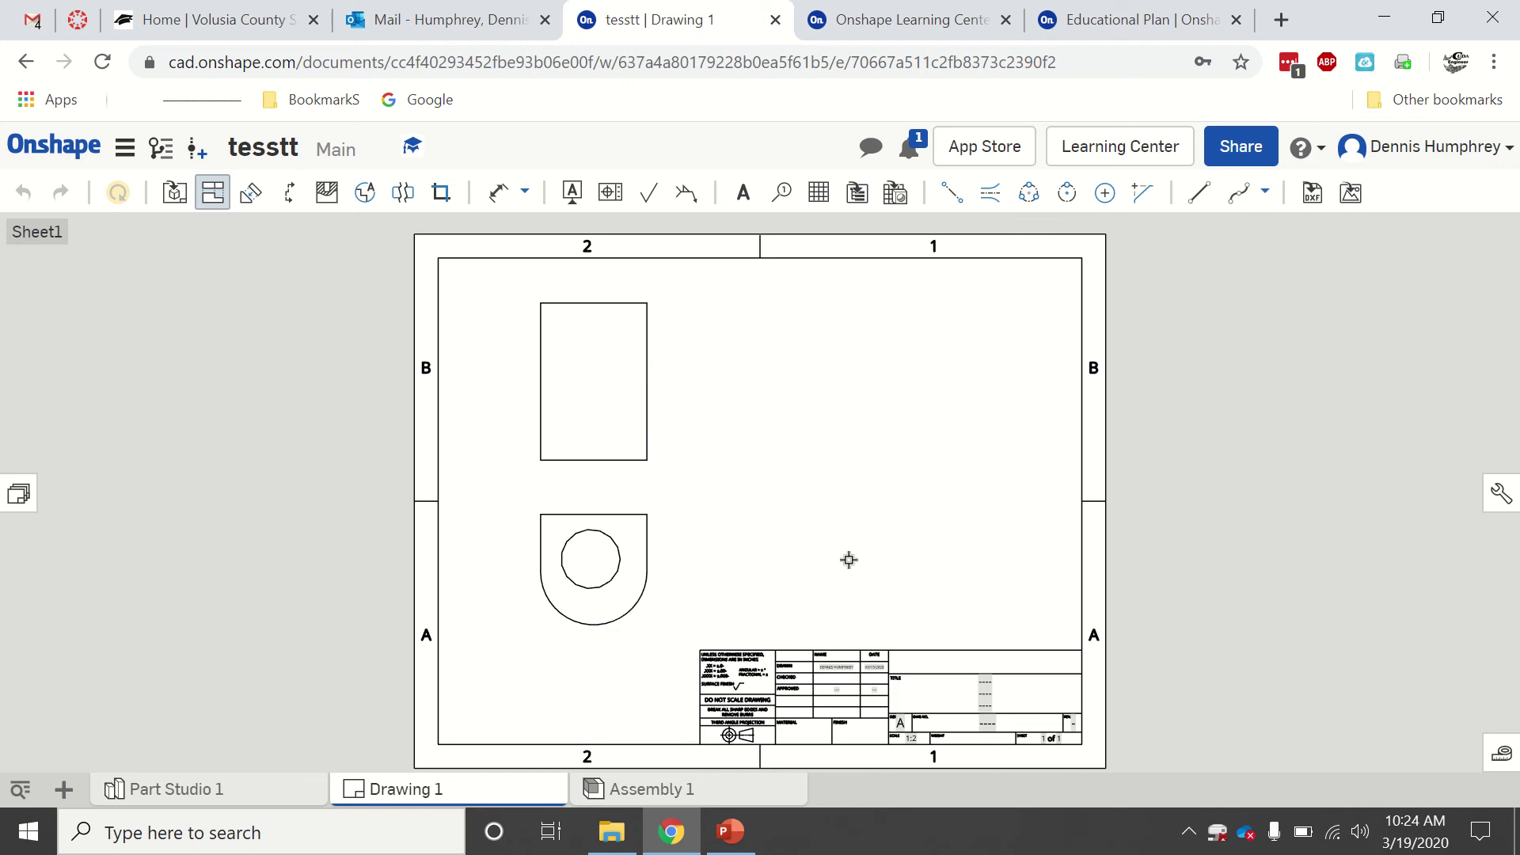
click(614, 563)
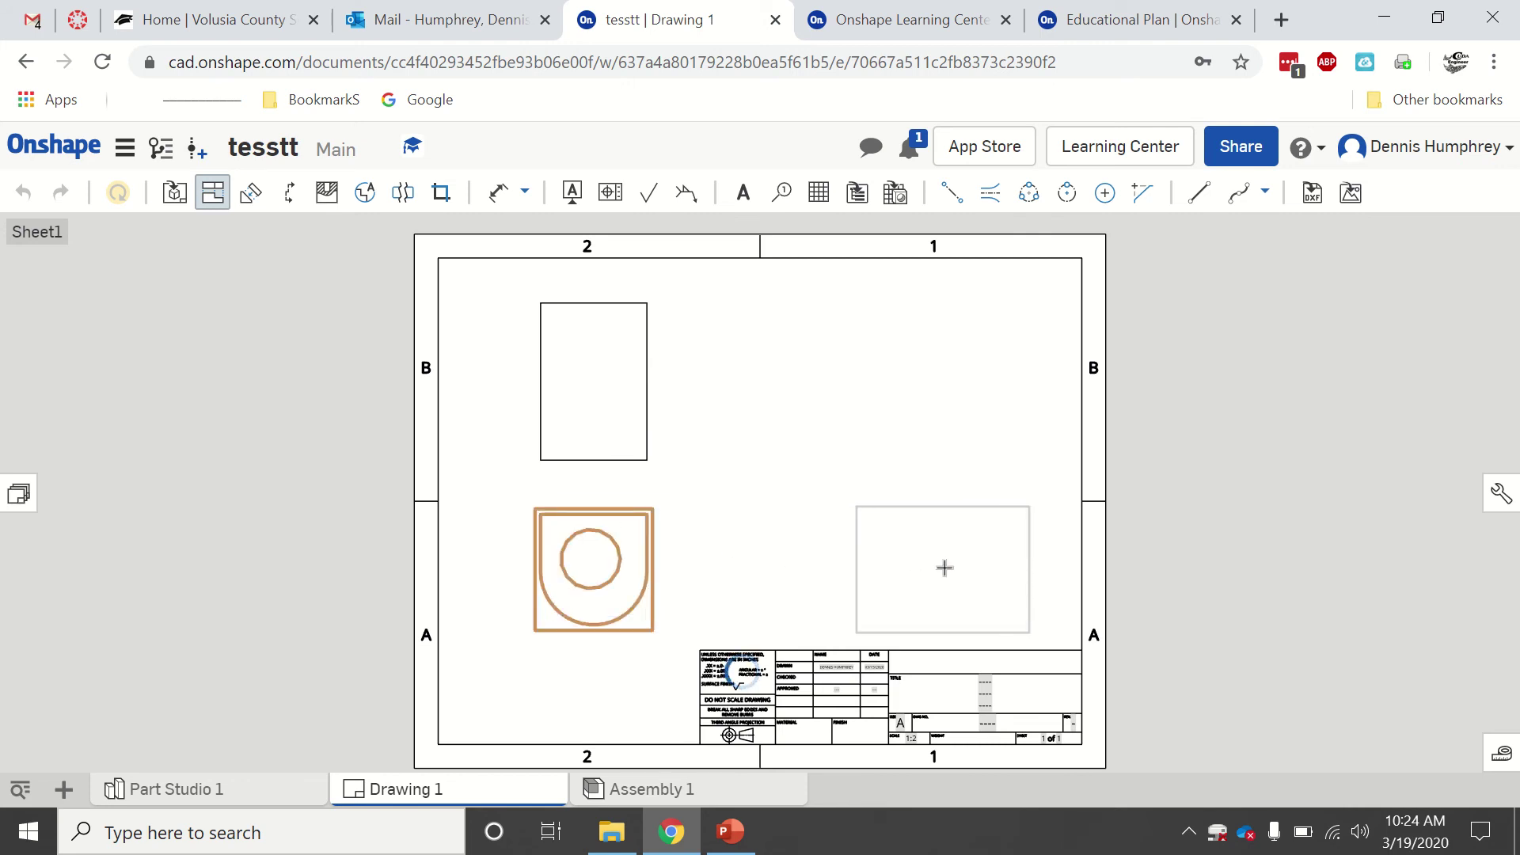
click(944, 567)
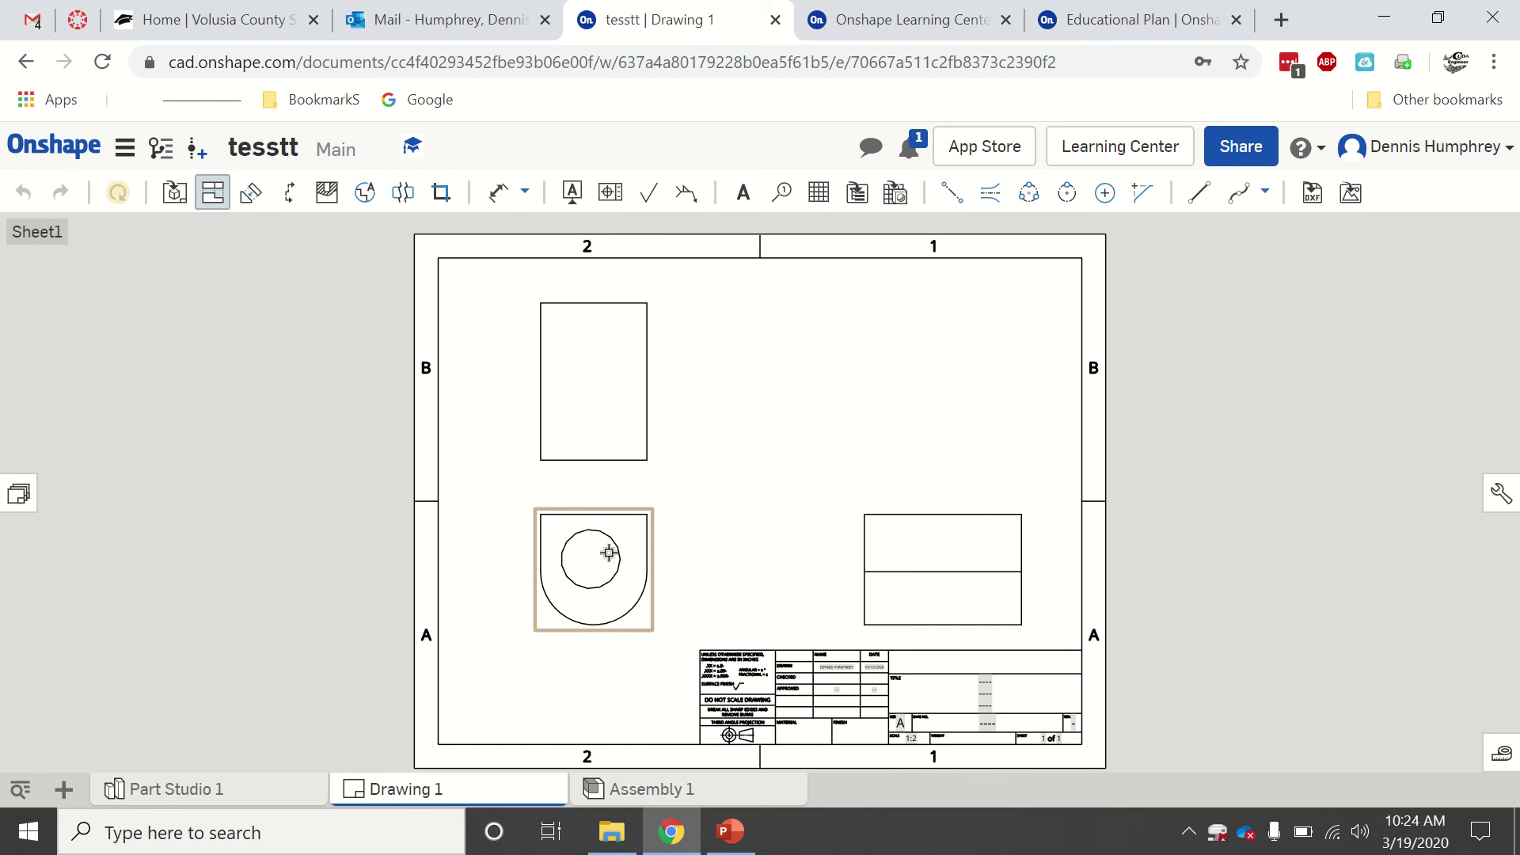
key(Escape)
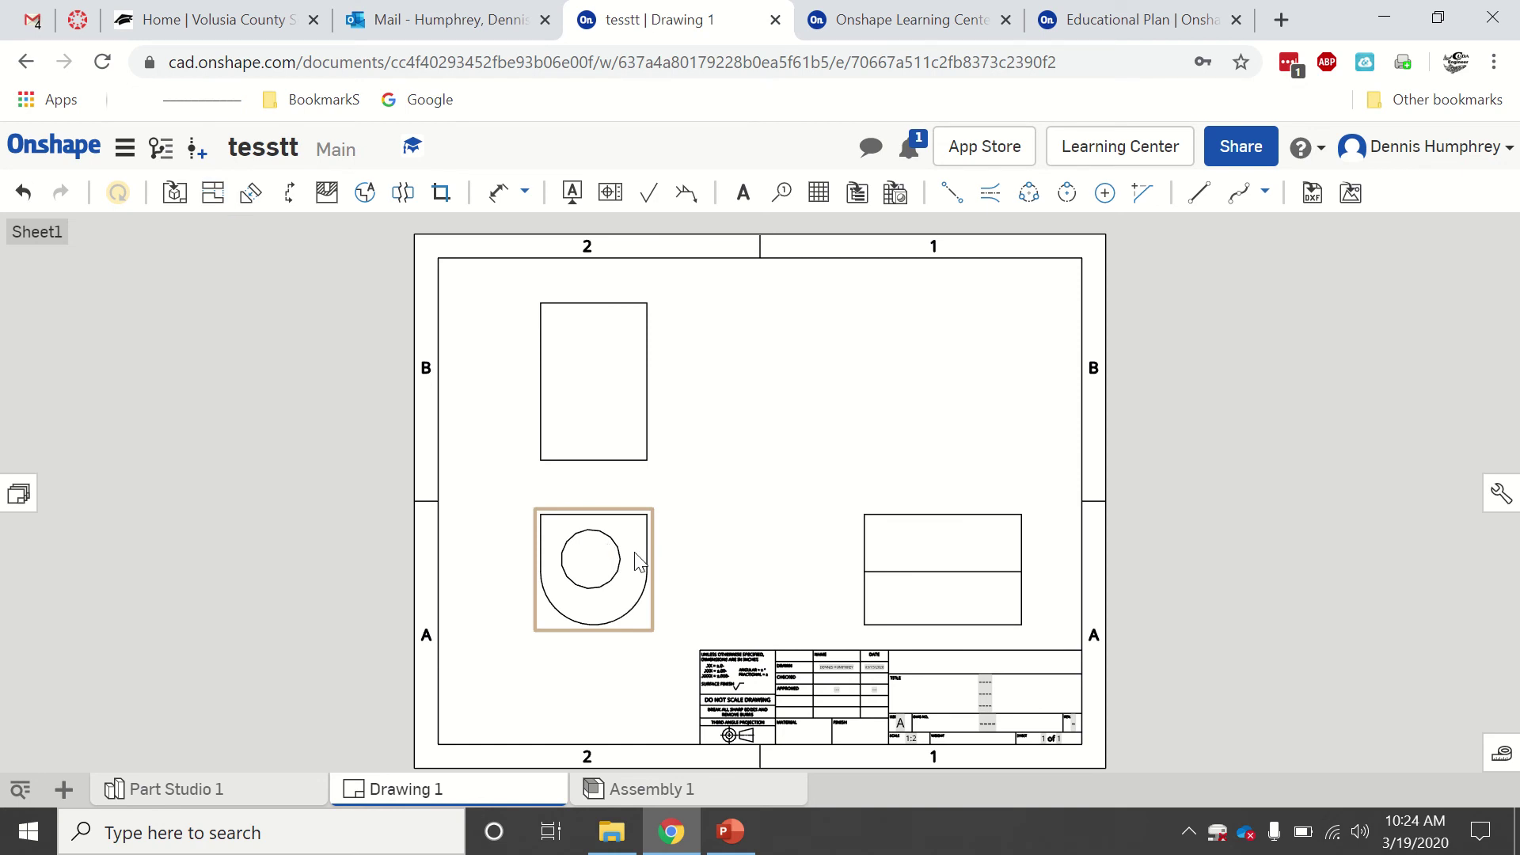
- Set the front view's tangent edges to Hidden, then check the top view's properties without changes
double_click(639, 560)
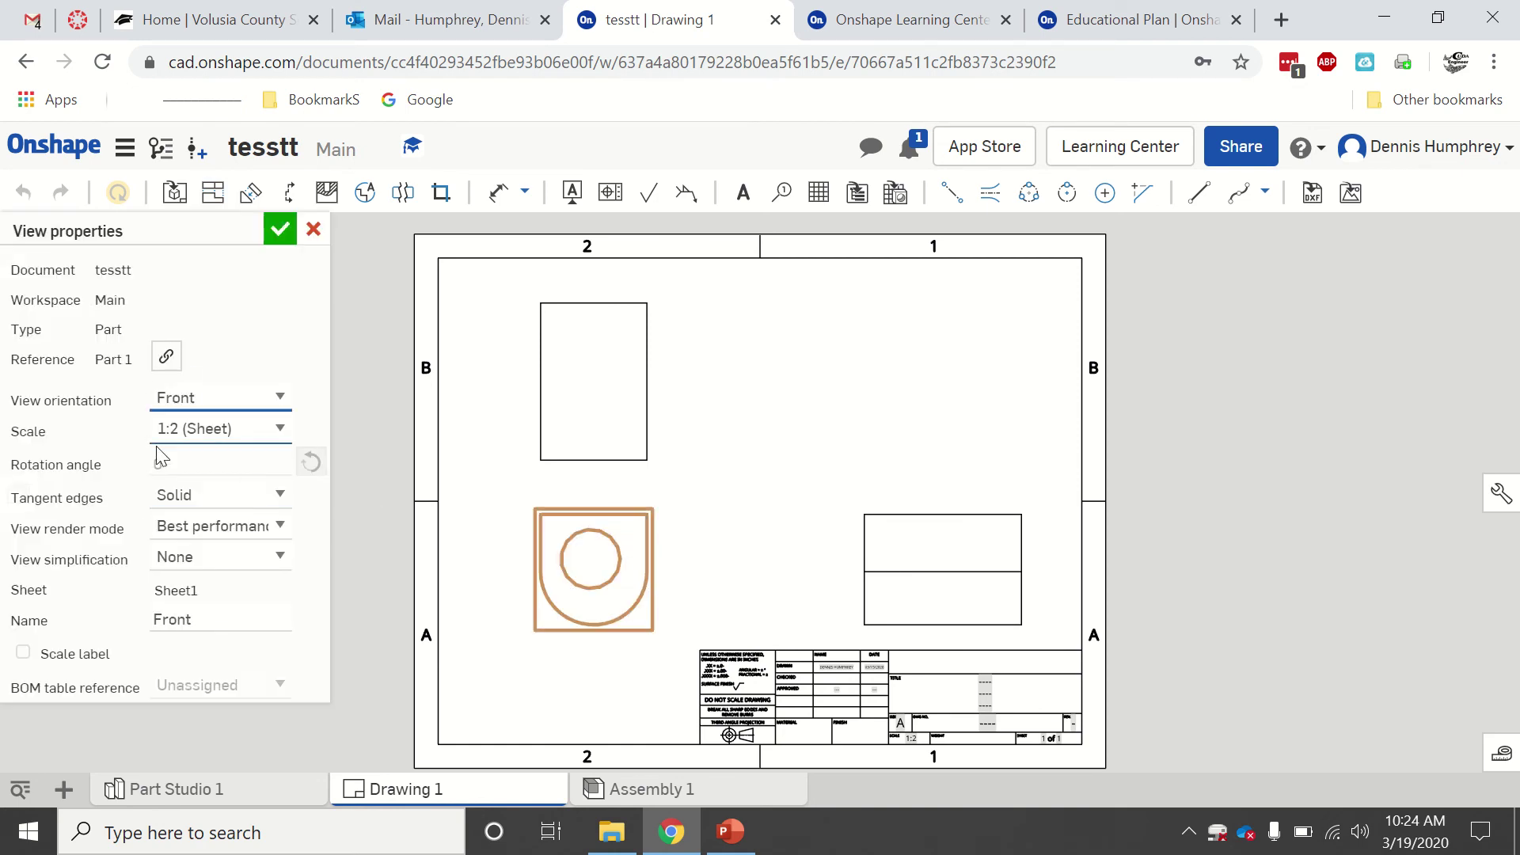
click(170, 499)
click(169, 522)
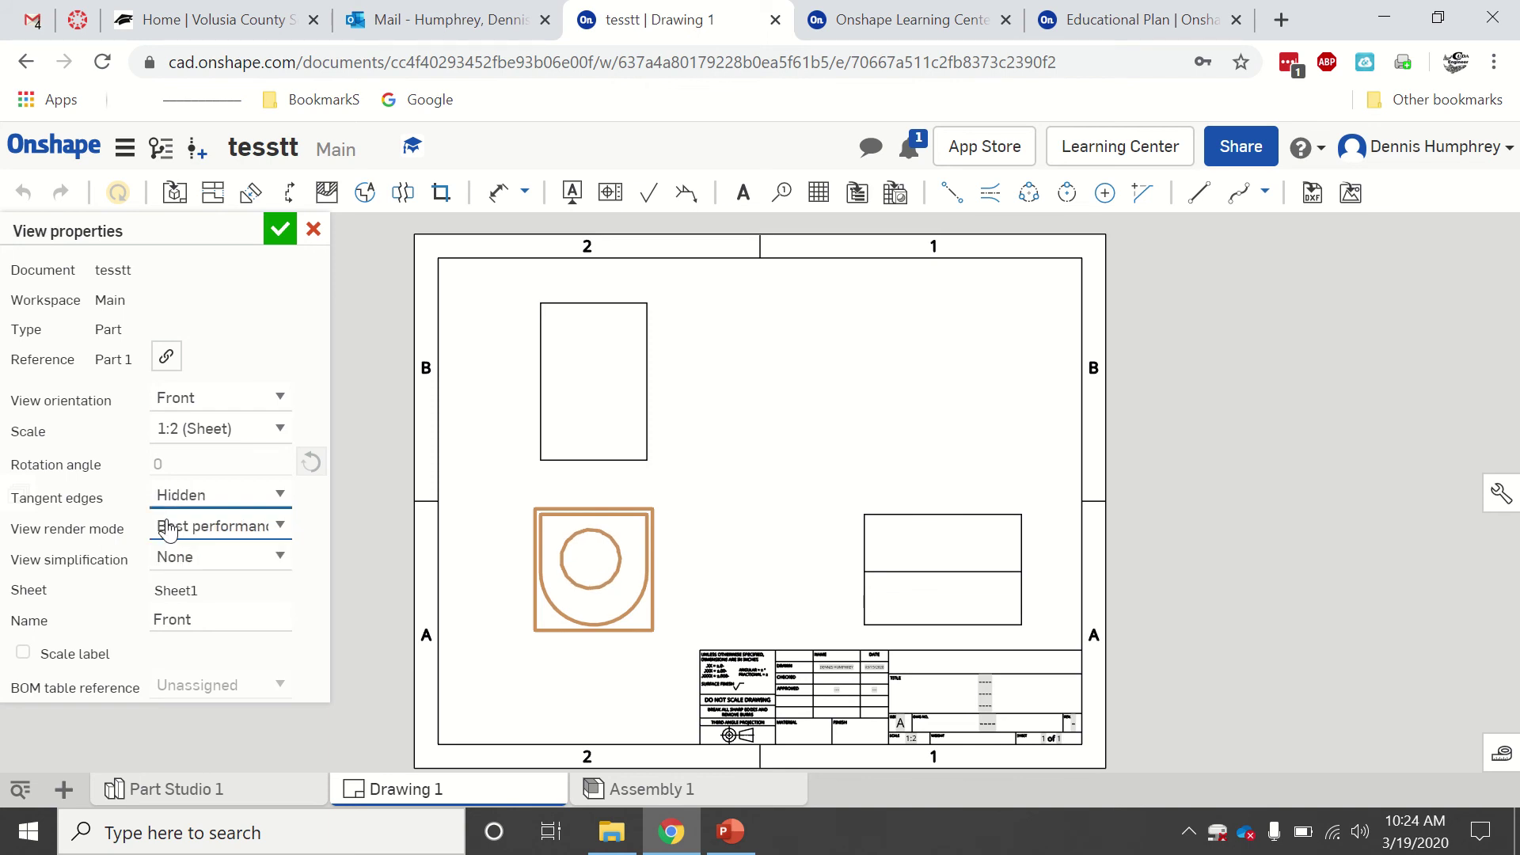
click(276, 237)
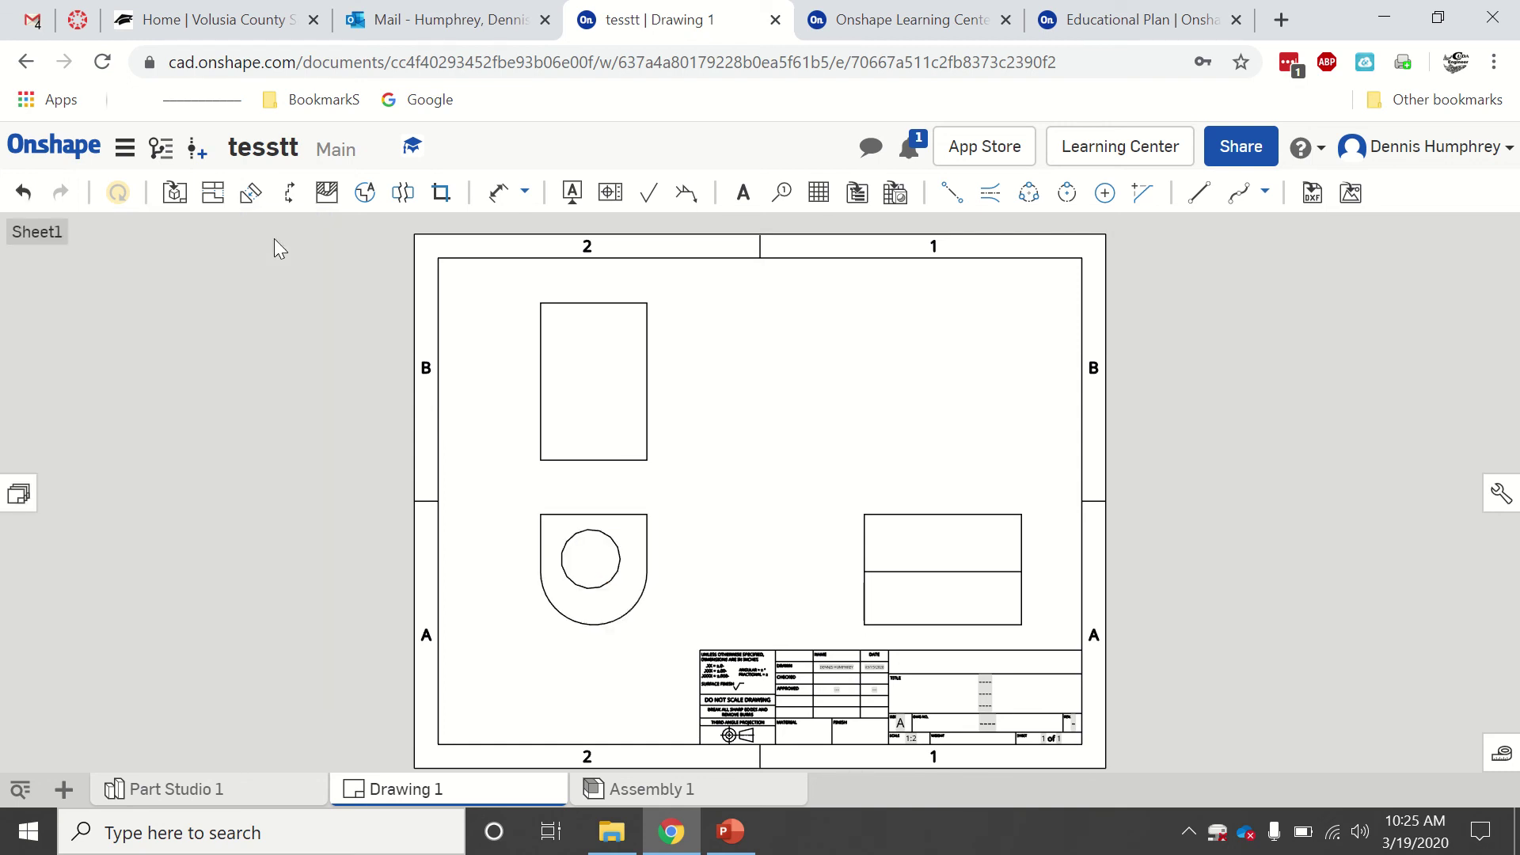
double_click(598, 400)
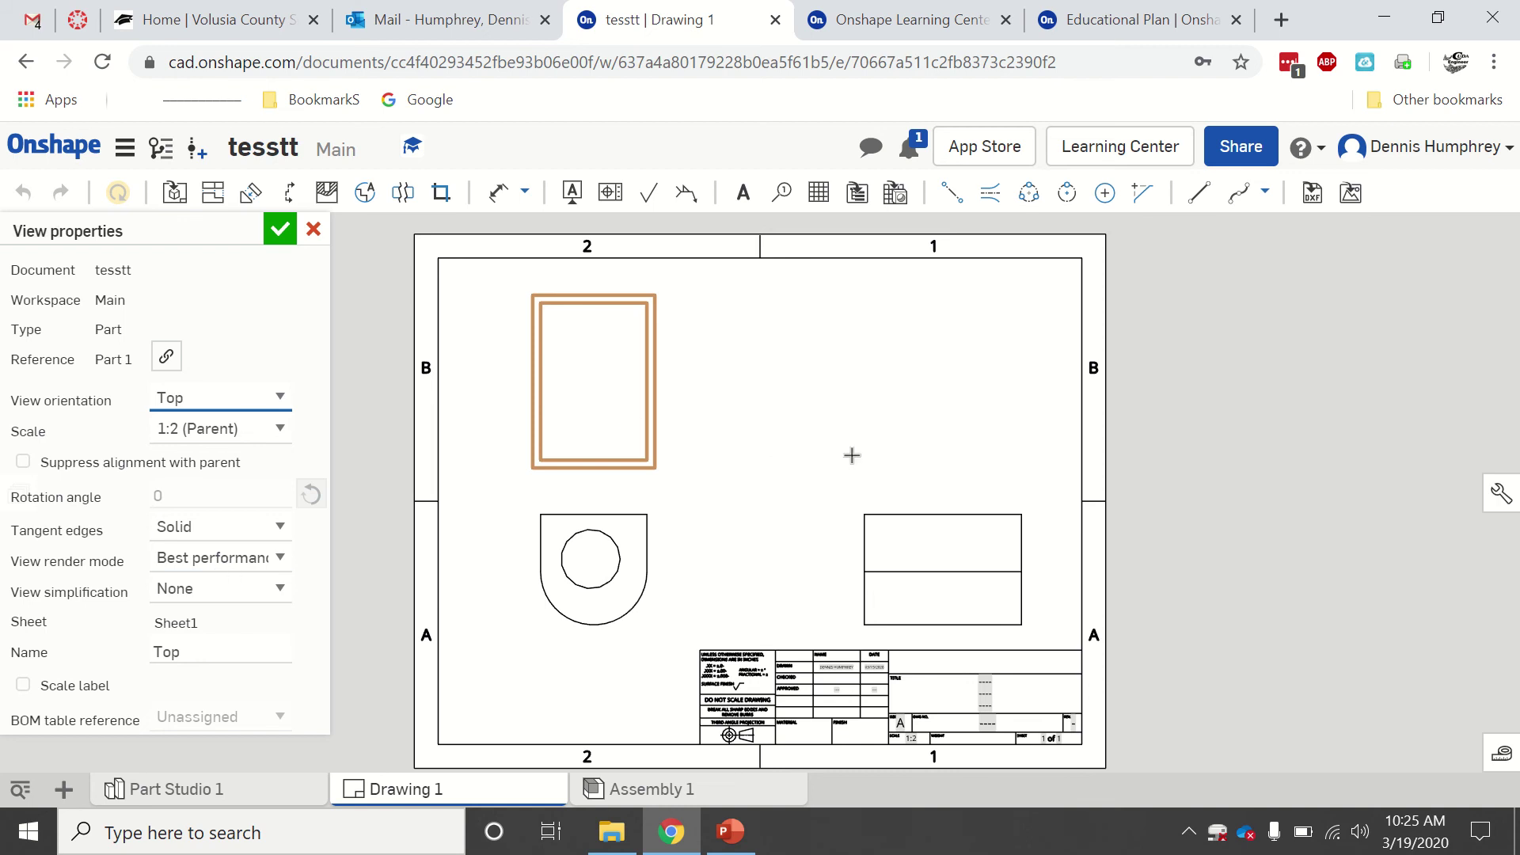
click(314, 228)
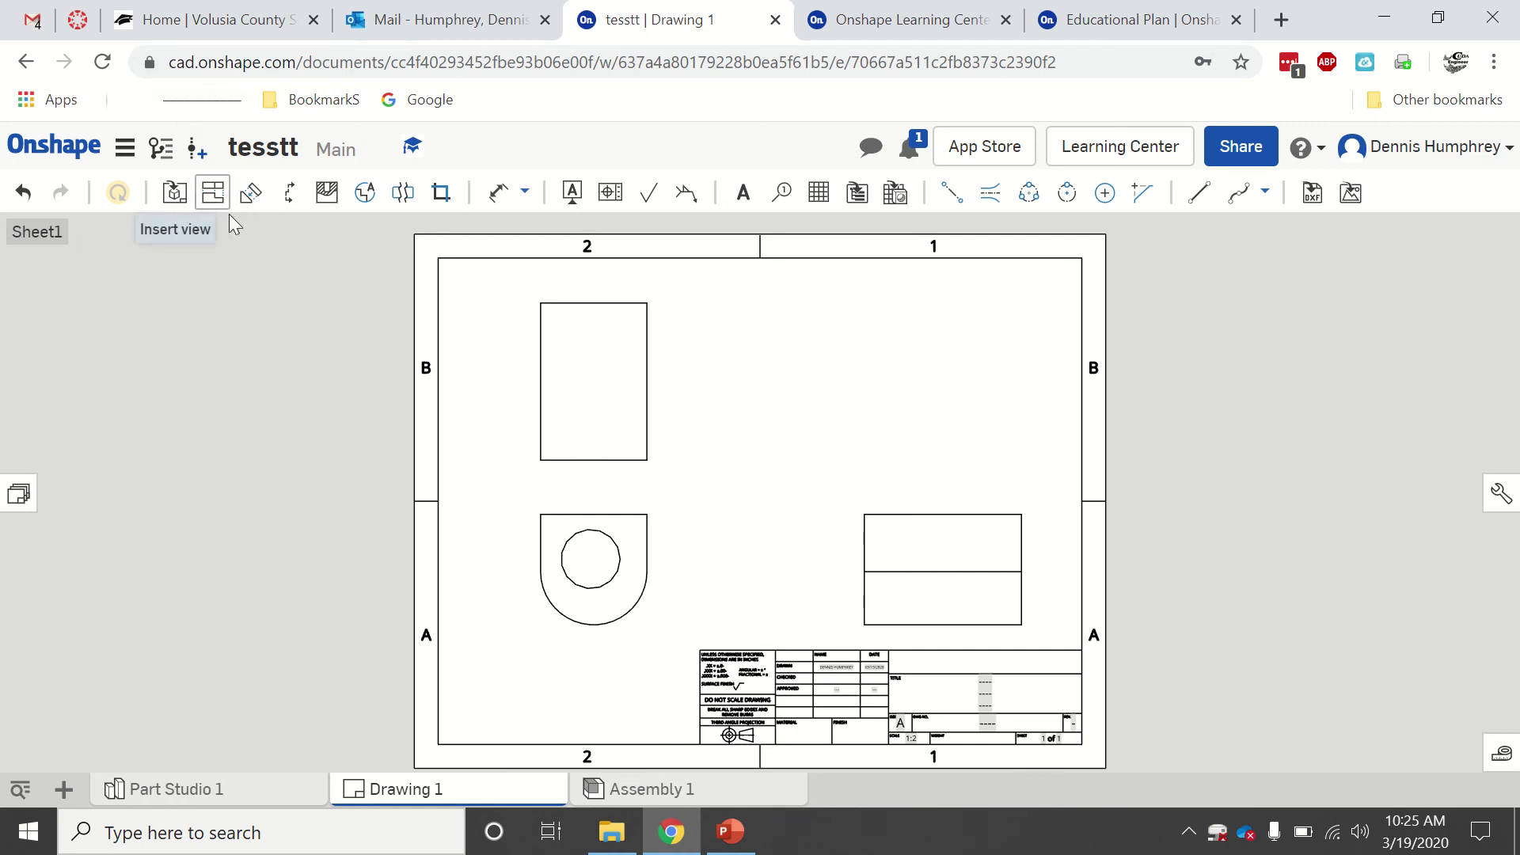
- Insert an Isometric-oriented view of the holed block at the sheet's upper right
click(175, 193)
click(165, 301)
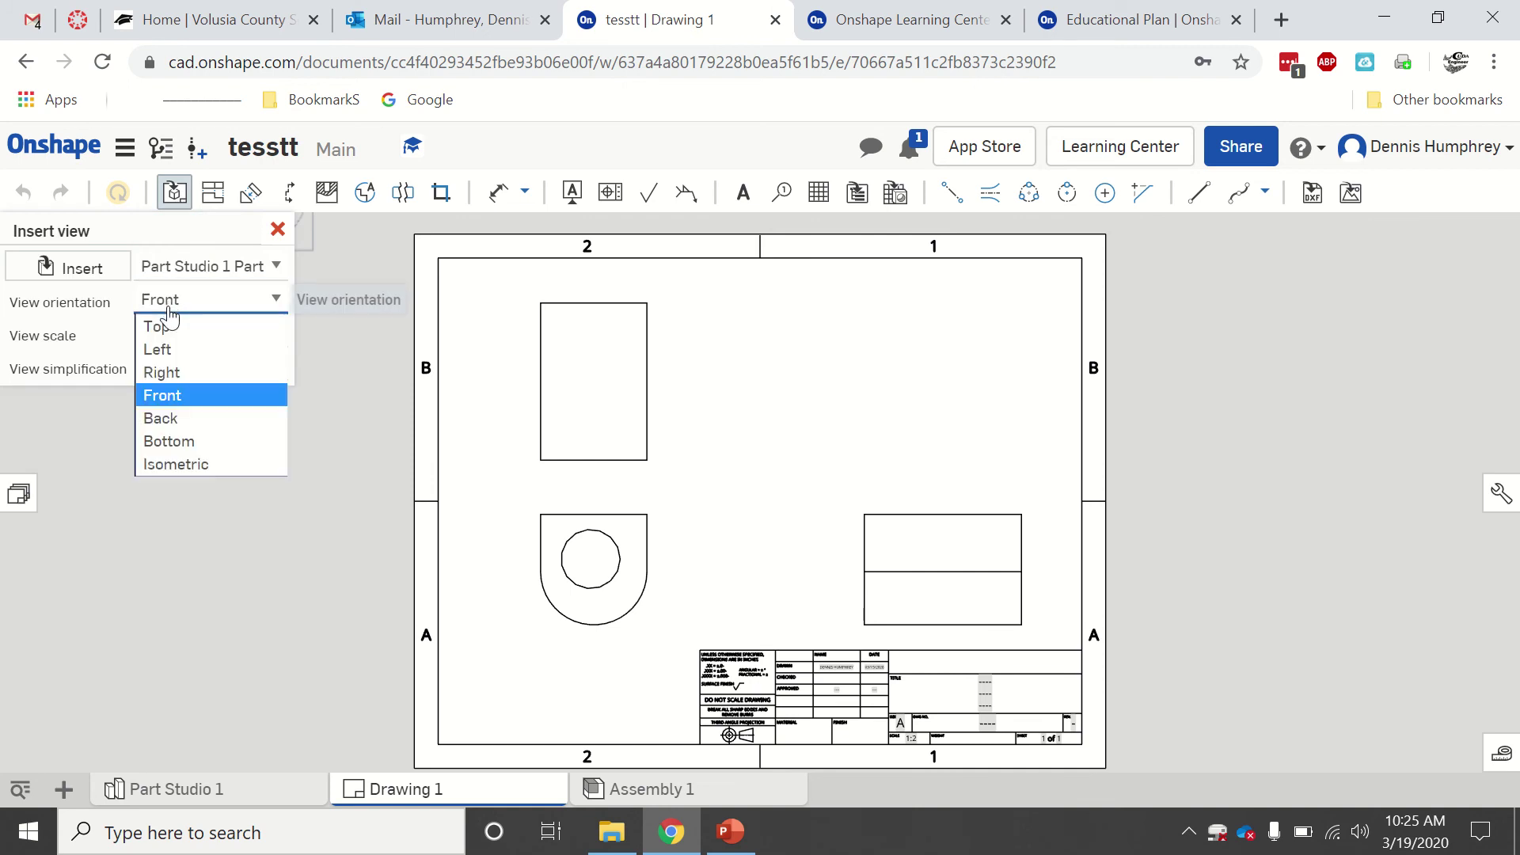
click(166, 464)
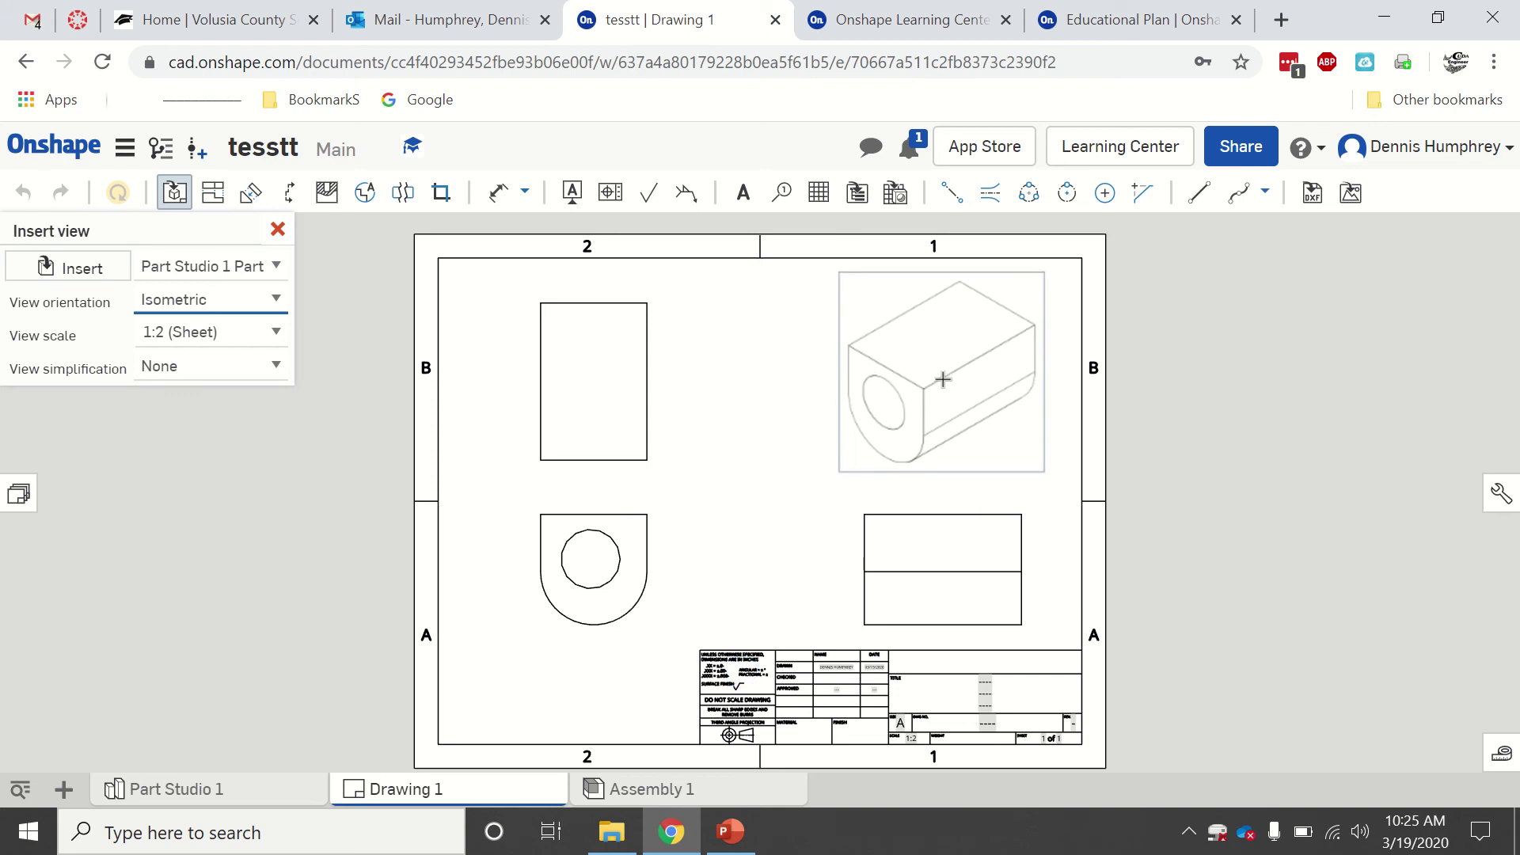
click(942, 379)
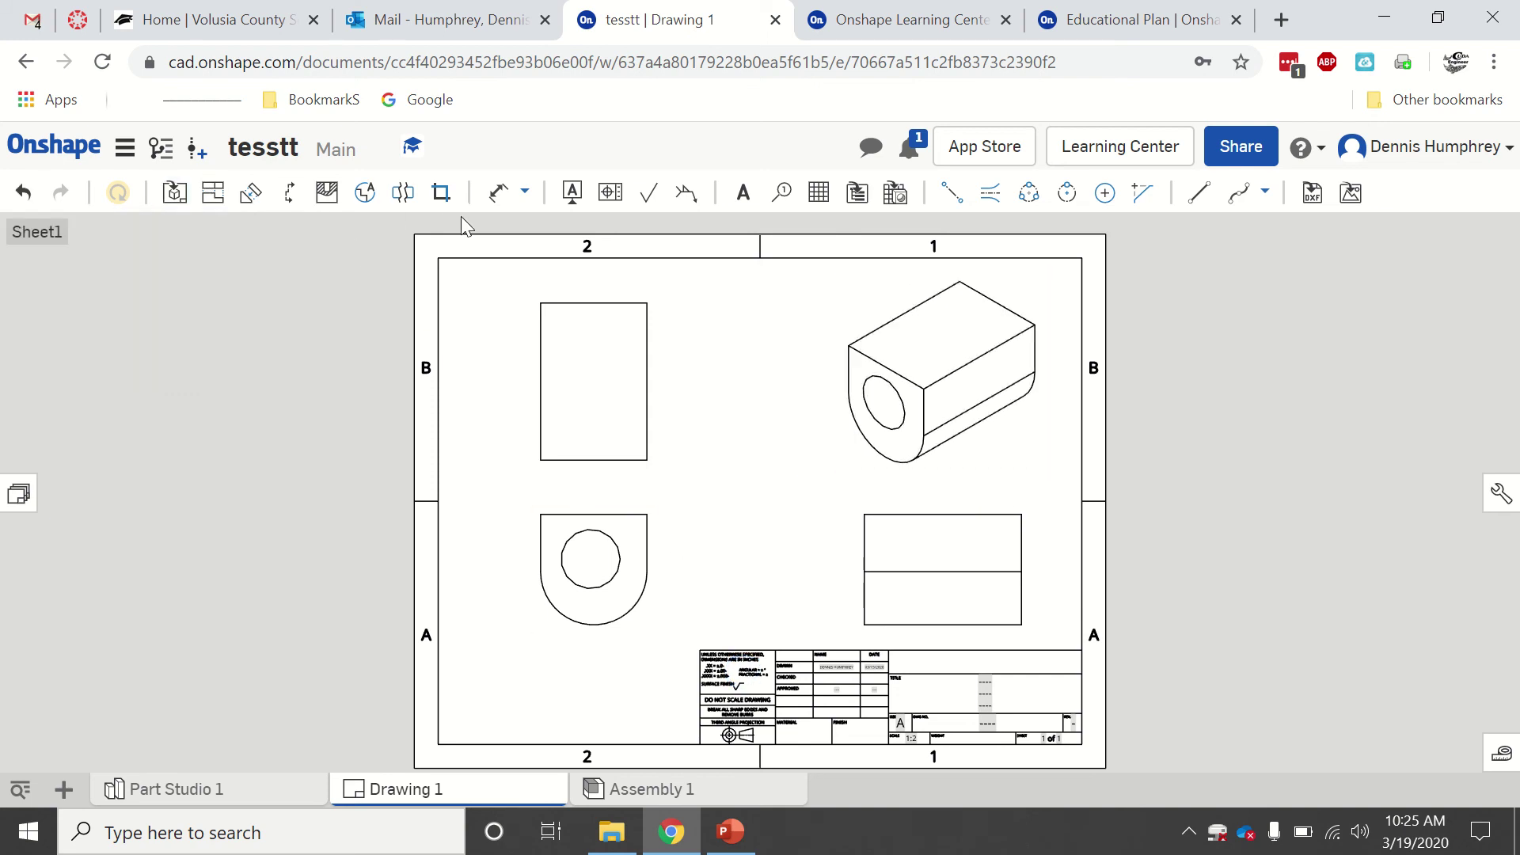
- Dimension the top view's 5.000 height and 3.384 width, plus the hole's Ø1.879 diameter
click(522, 196)
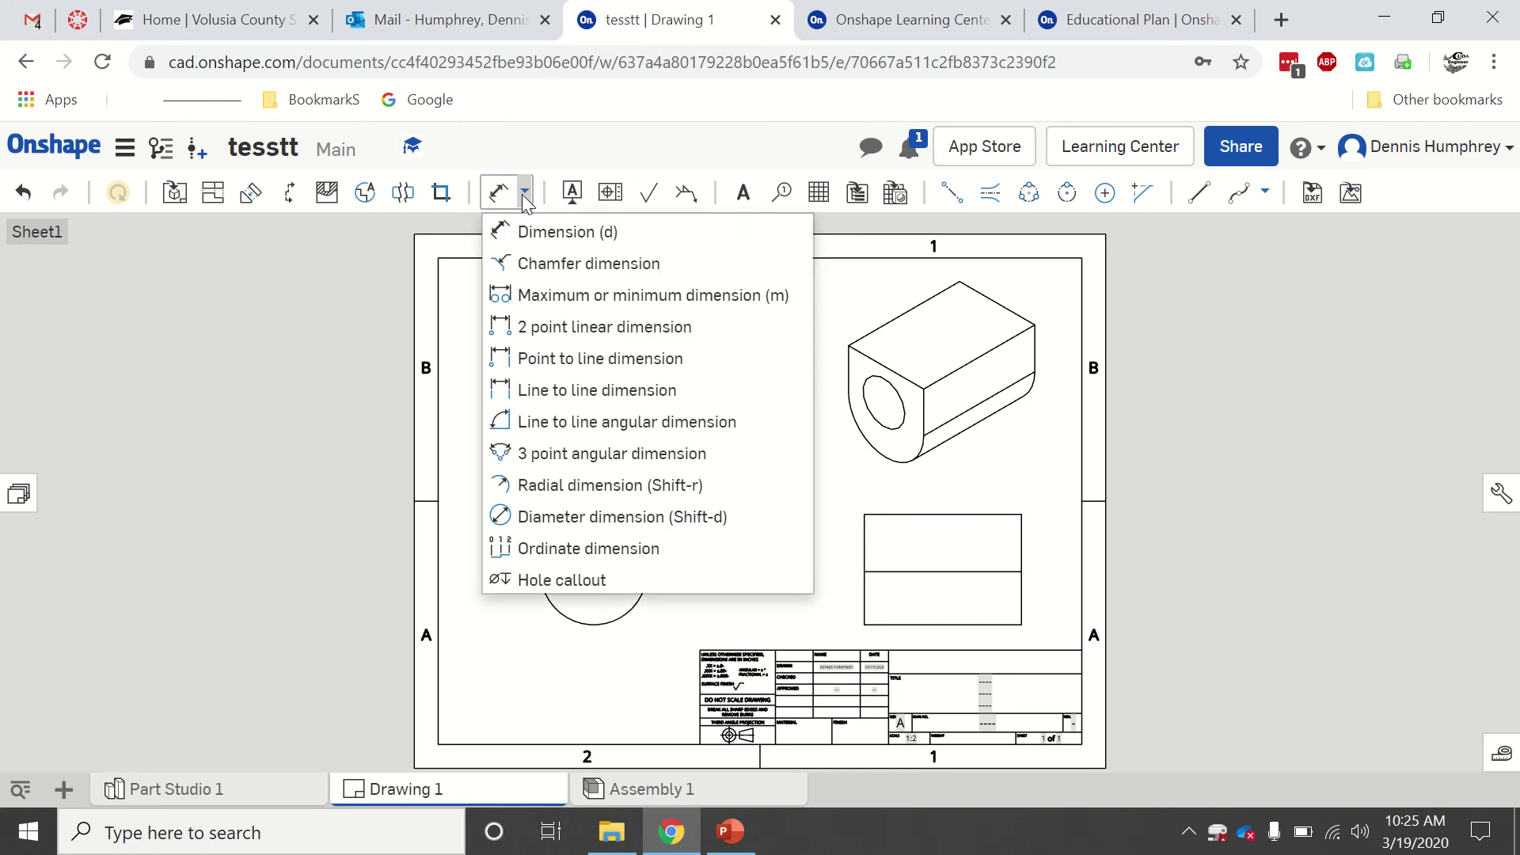
click(523, 198)
click(499, 193)
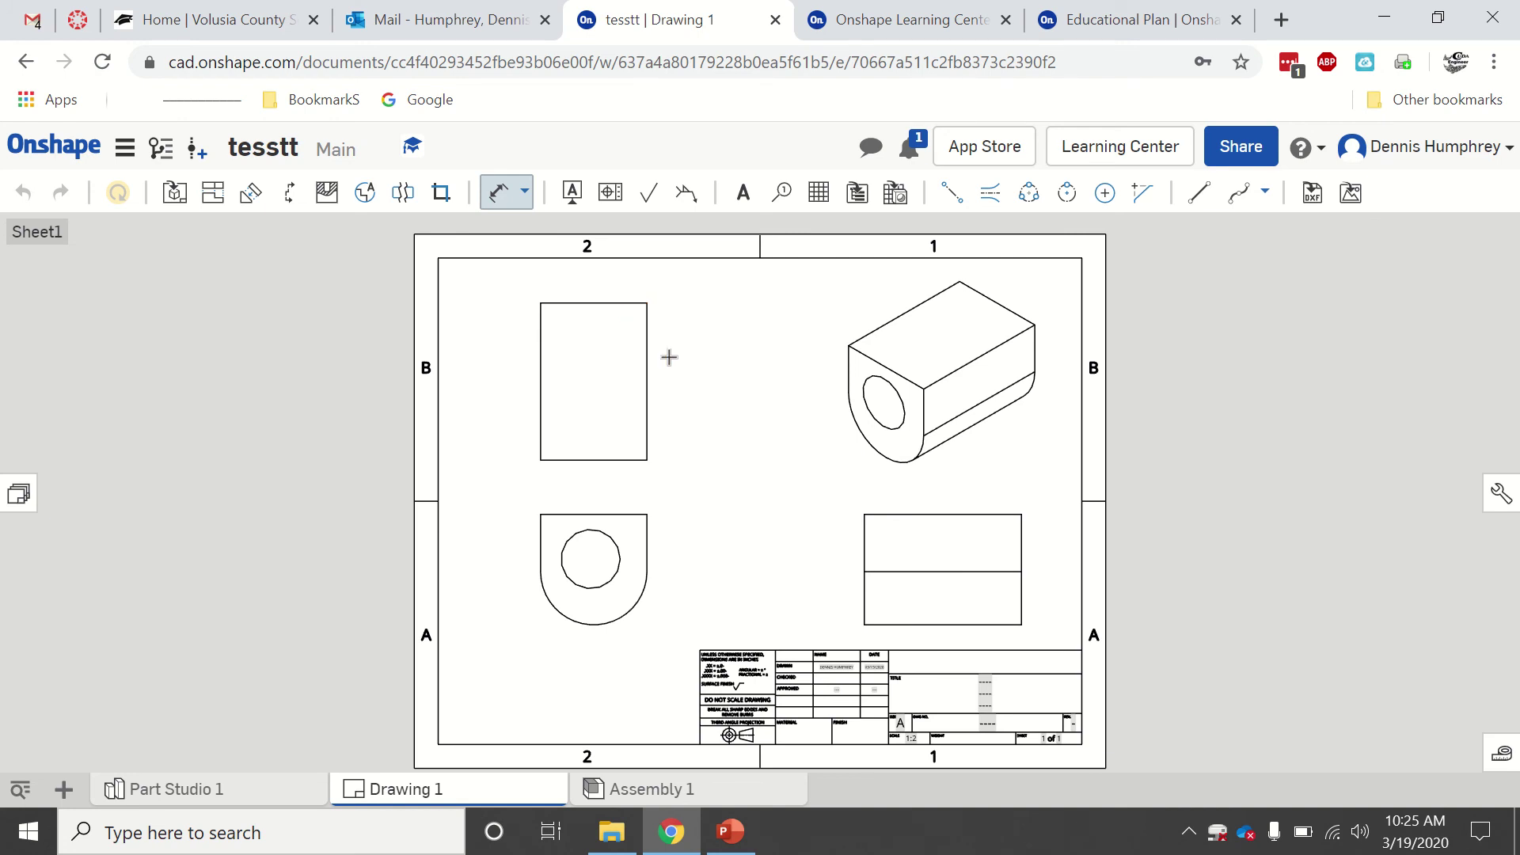
scroll(667, 357, up, 2)
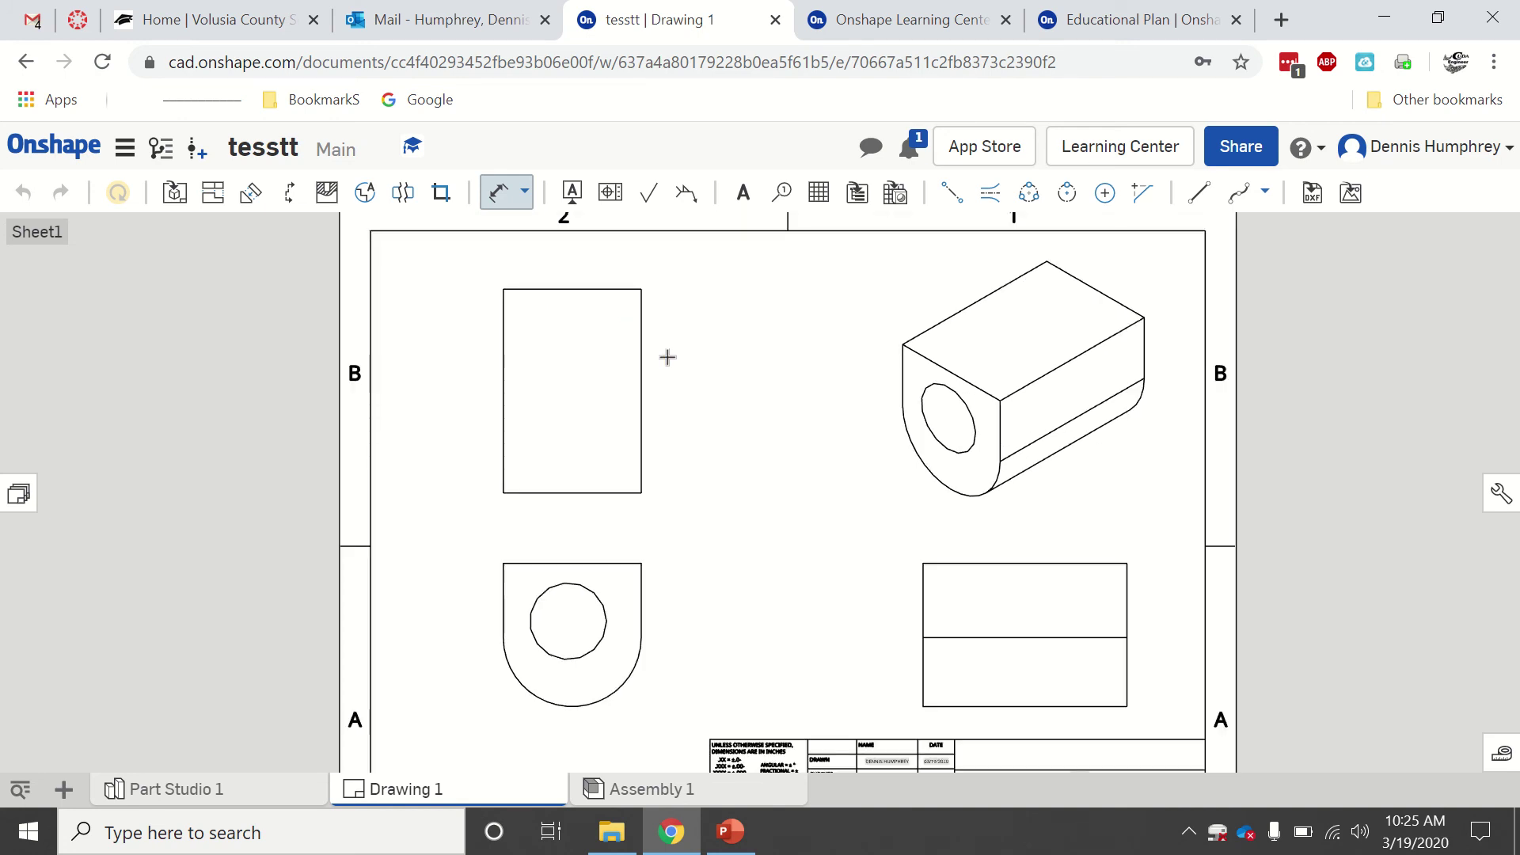
click(499, 194)
click(641, 391)
click(682, 394)
click(589, 493)
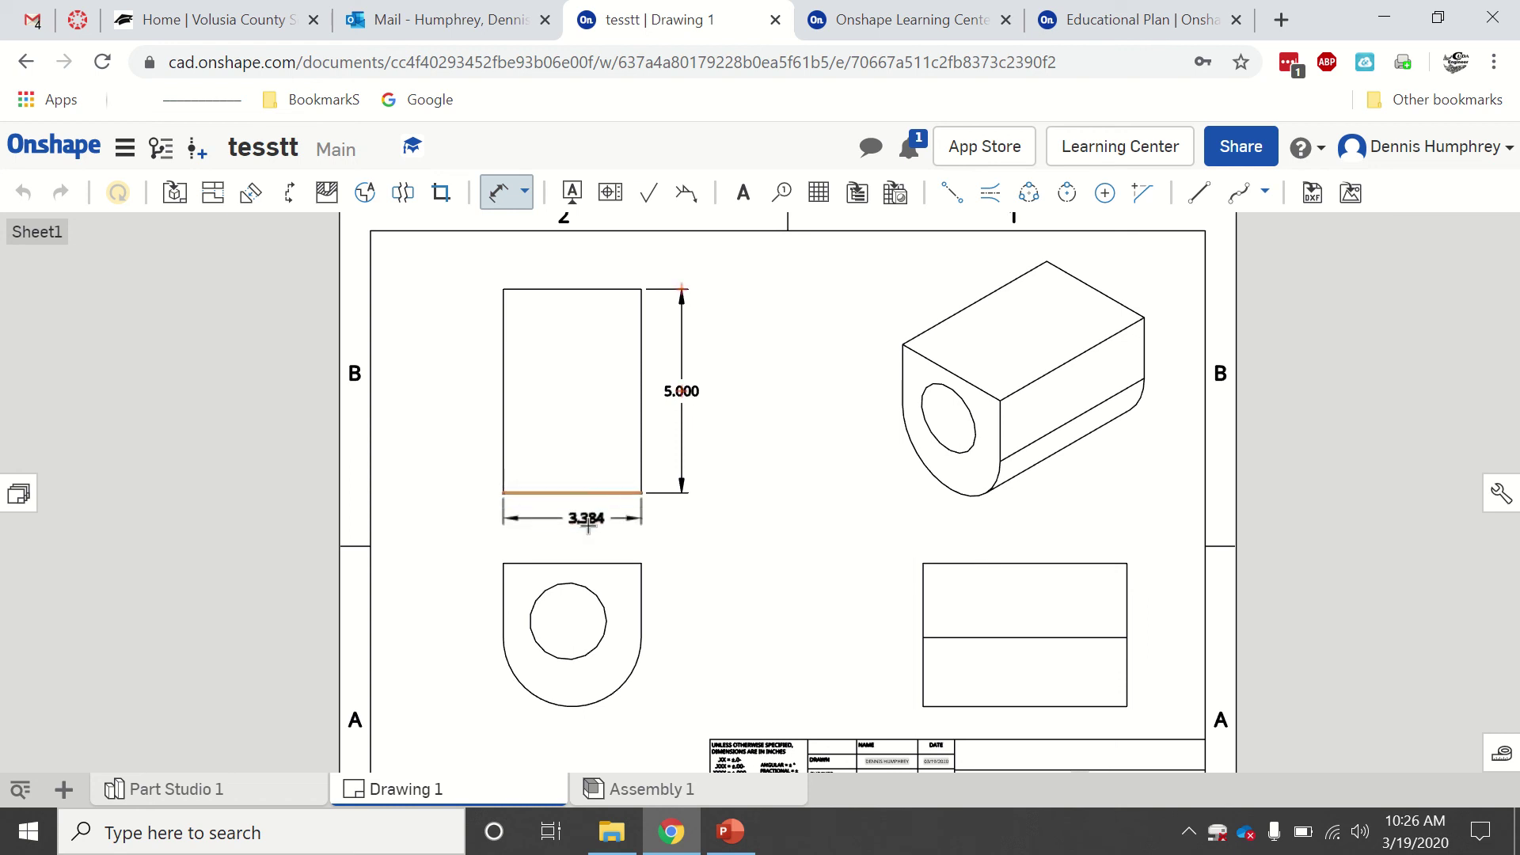
click(587, 524)
click(605, 607)
click(696, 592)
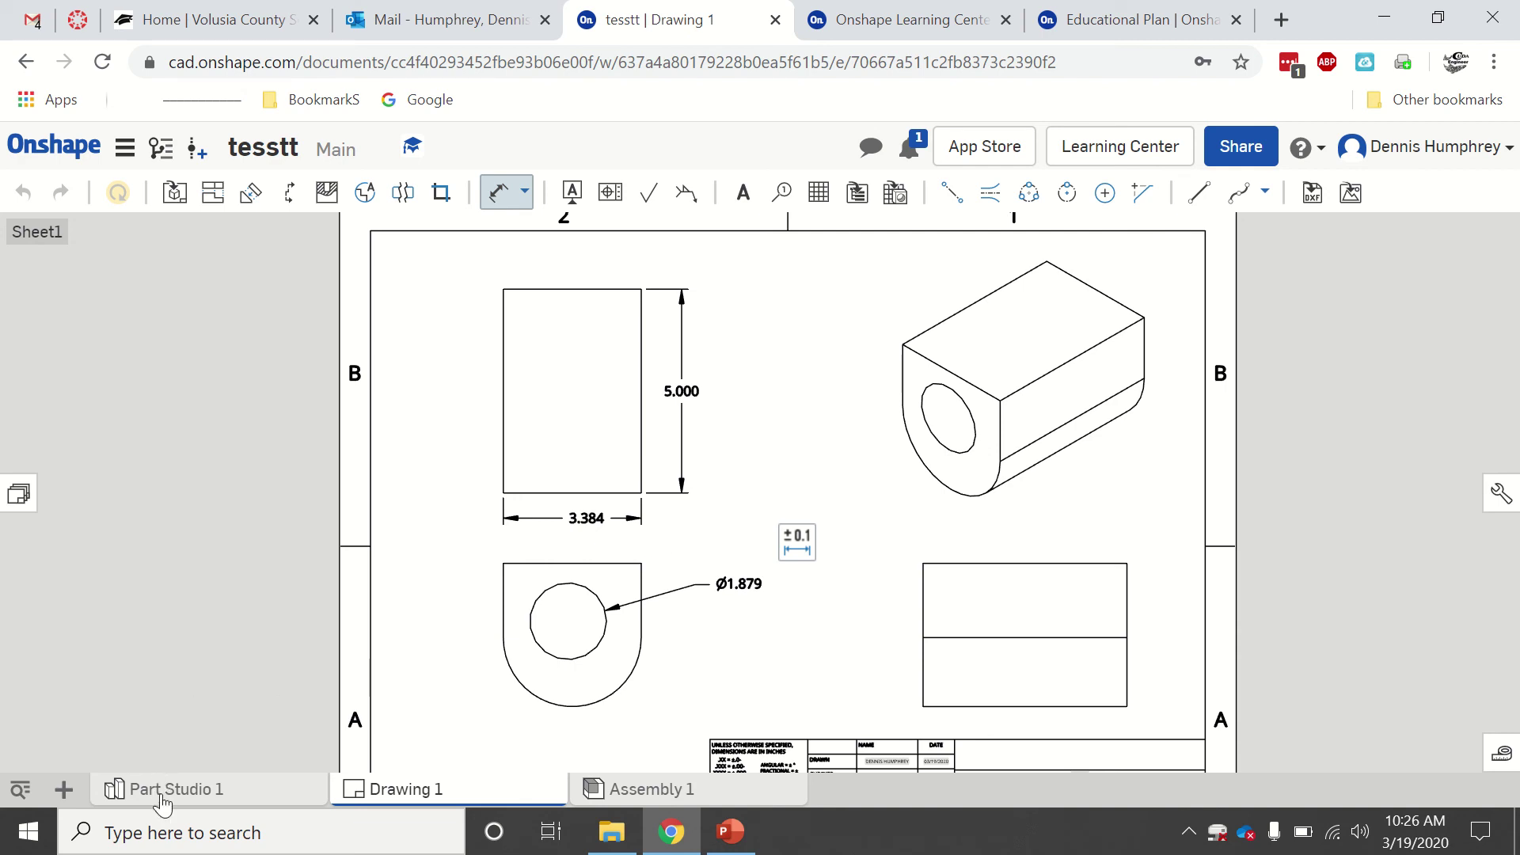
- Switch from the drawing back to Part Studio 1
mouse_move(427, 794)
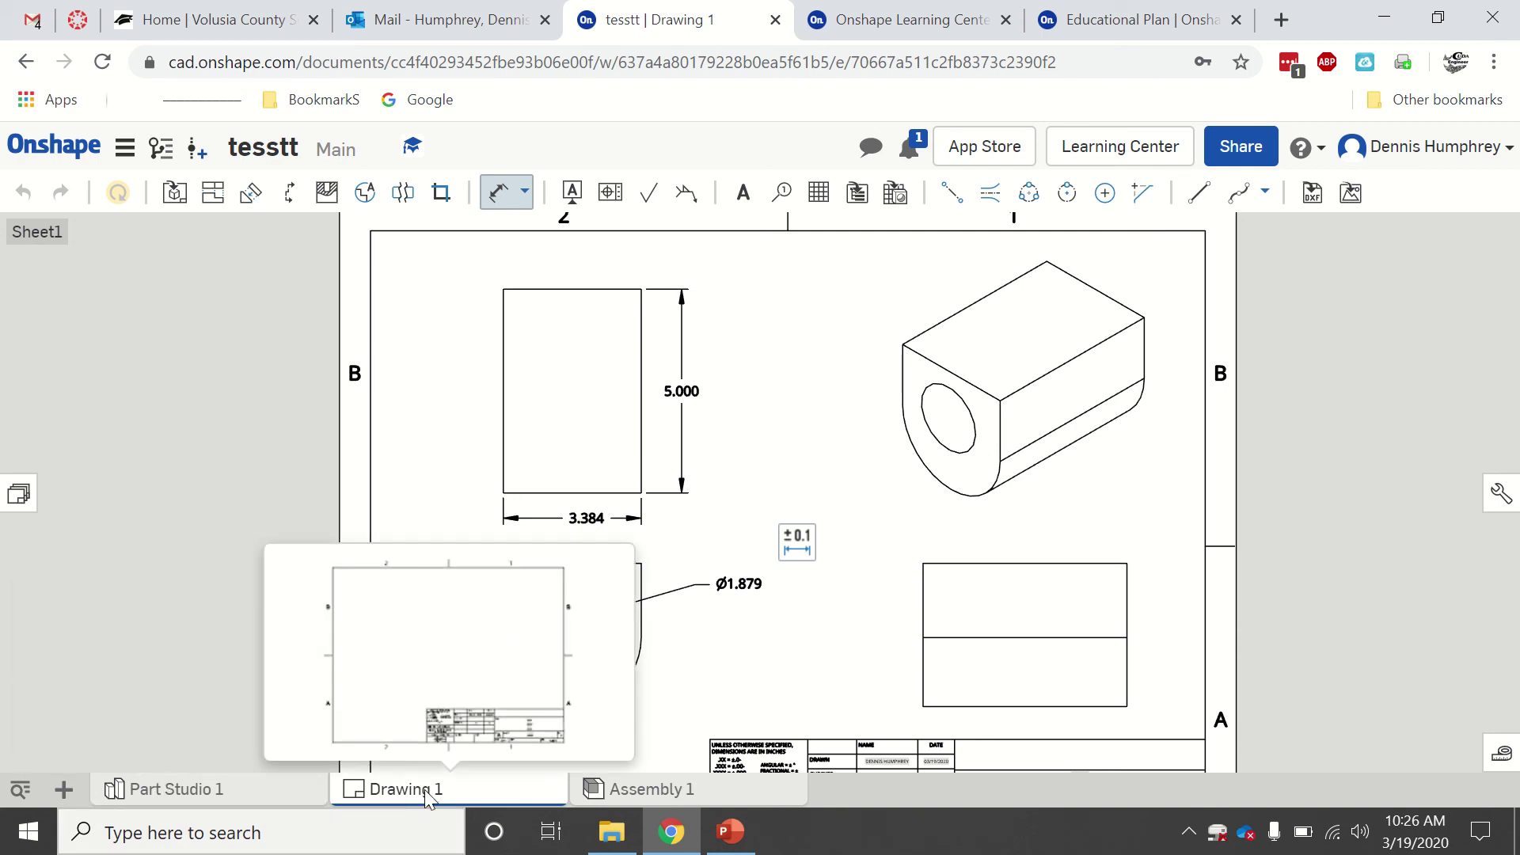
mouse_move(624, 795)
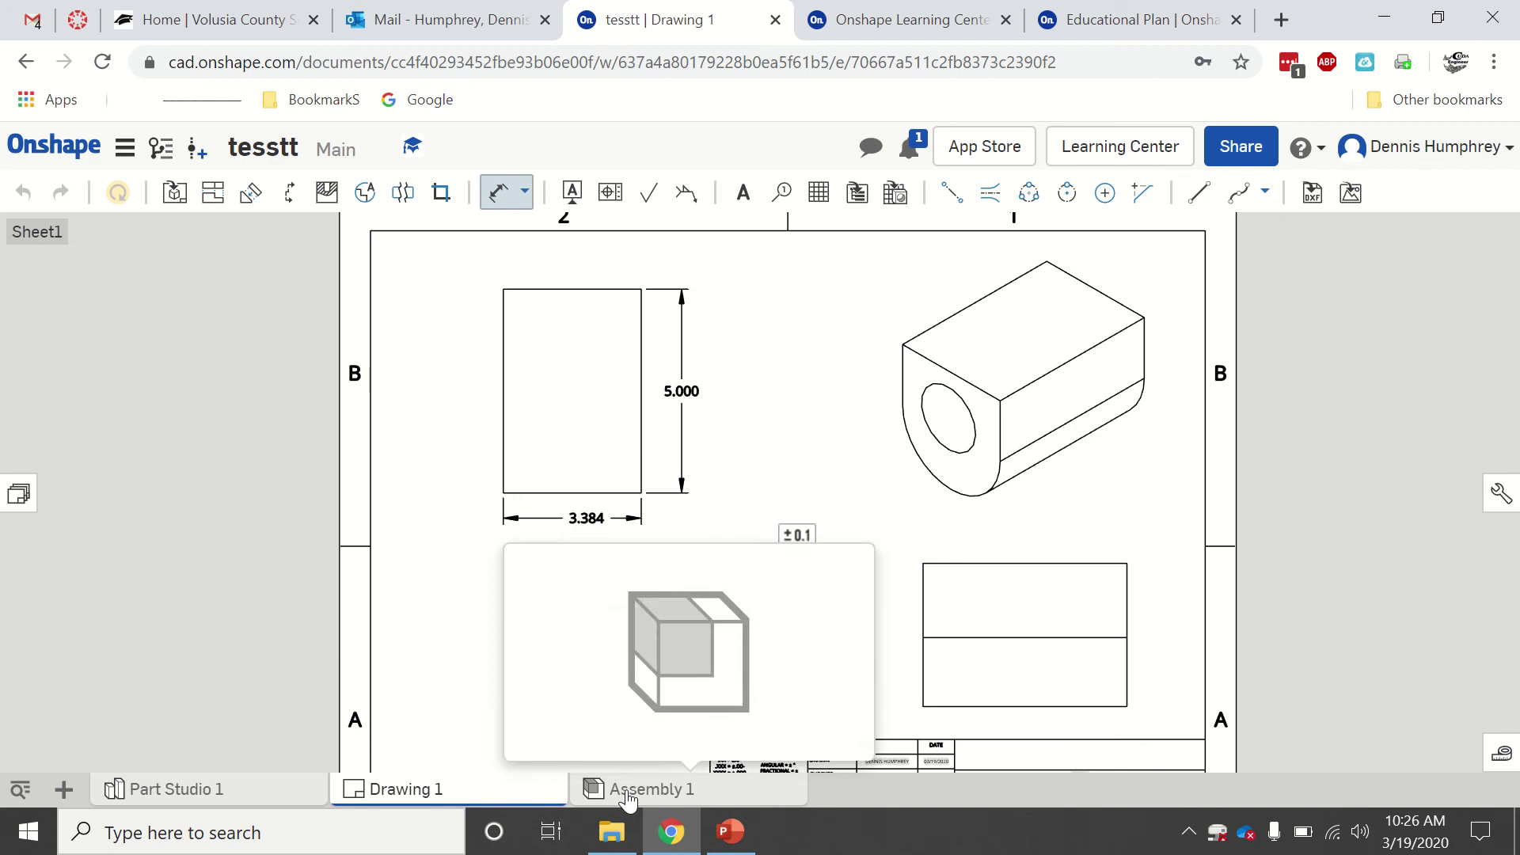
mouse_move(190, 794)
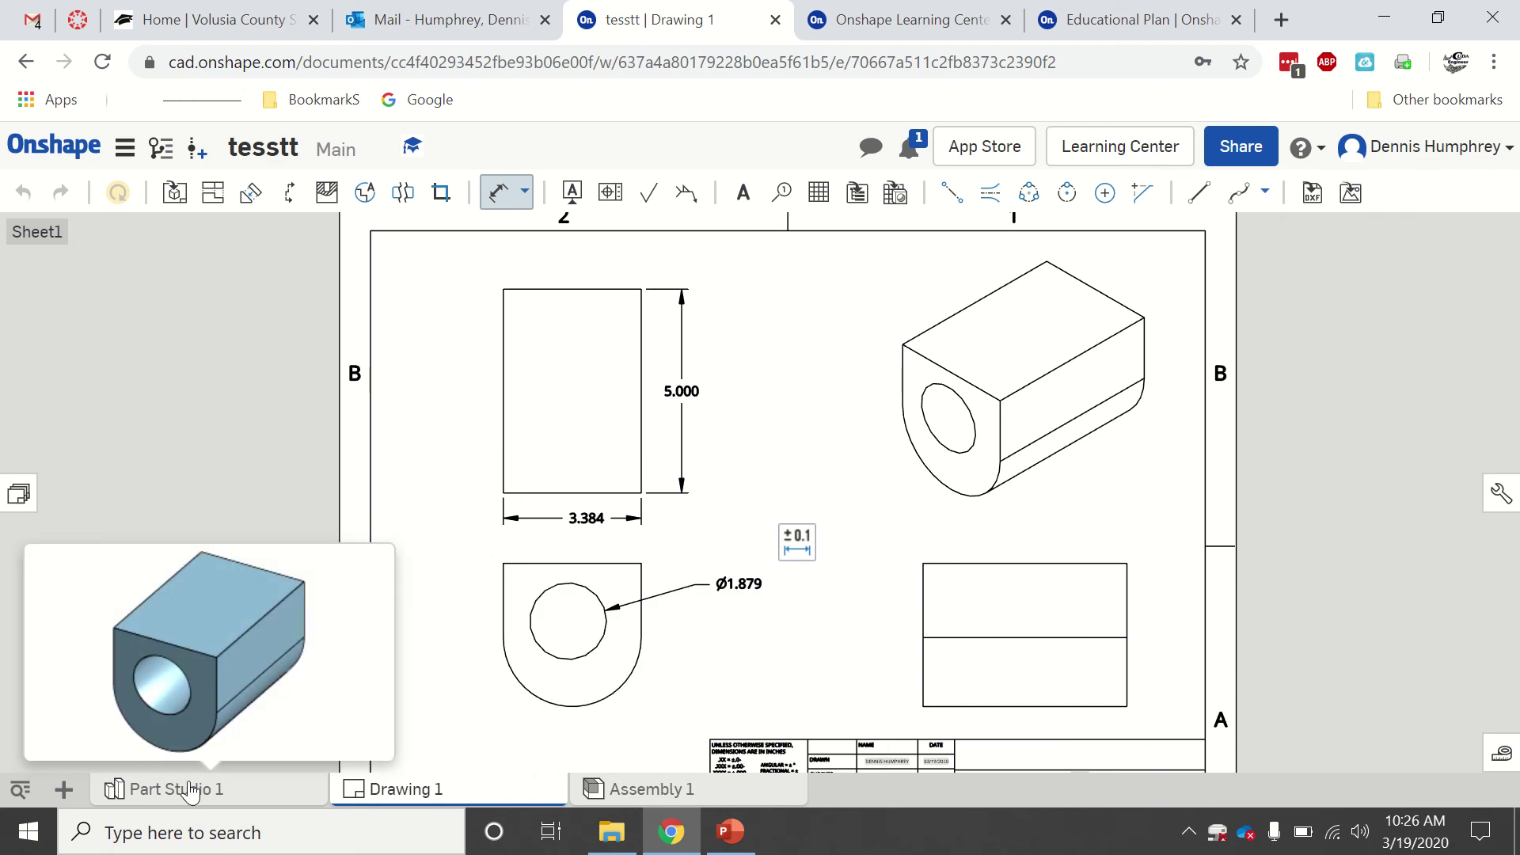
click(191, 793)
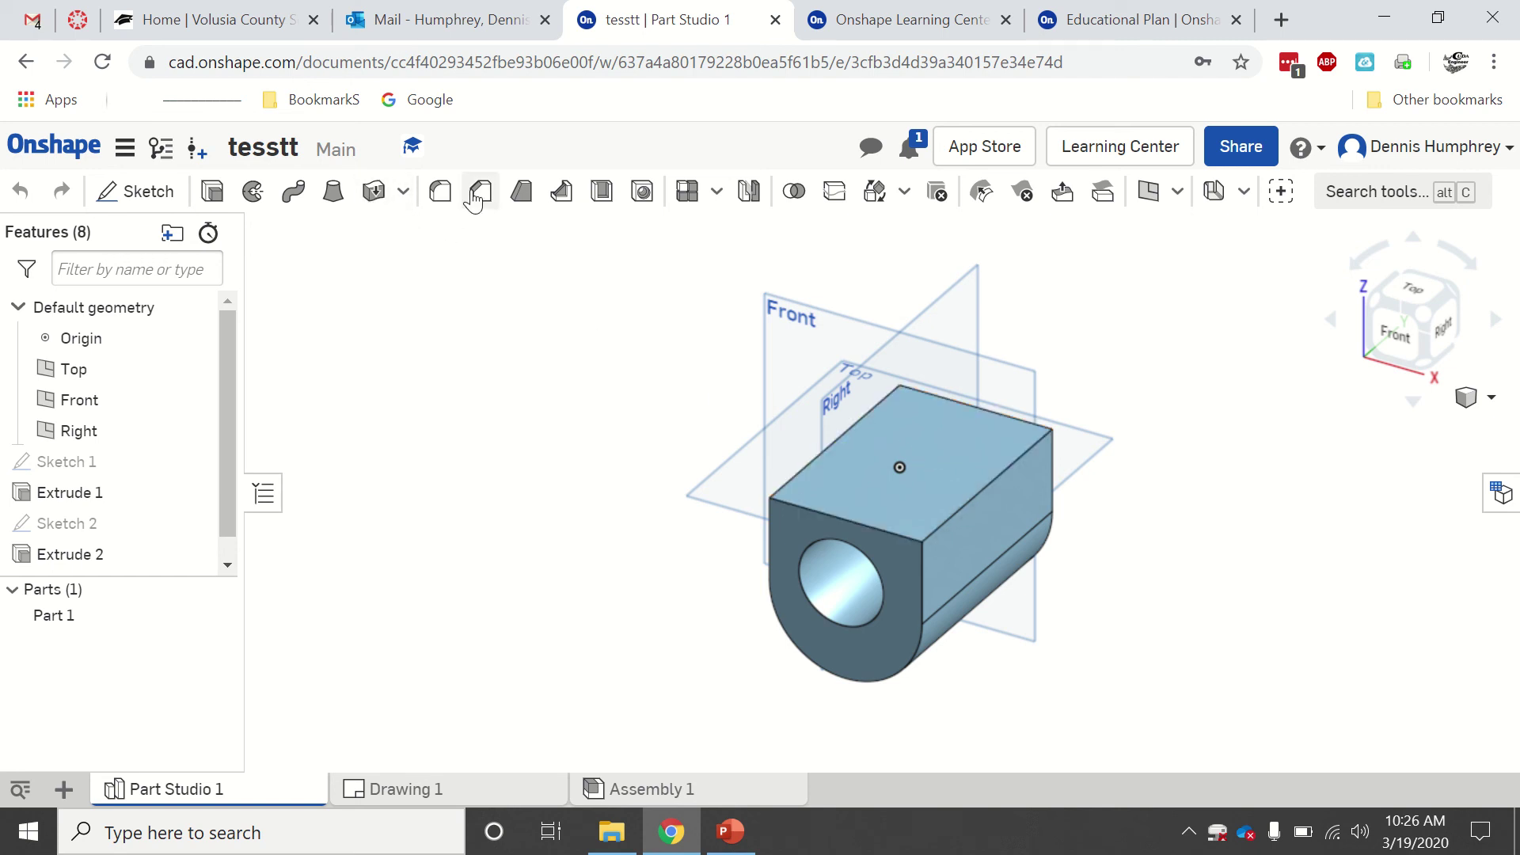
- Fillet the block's long top edge, changing the radius from 0.2 in to 0.75 in
click(440, 190)
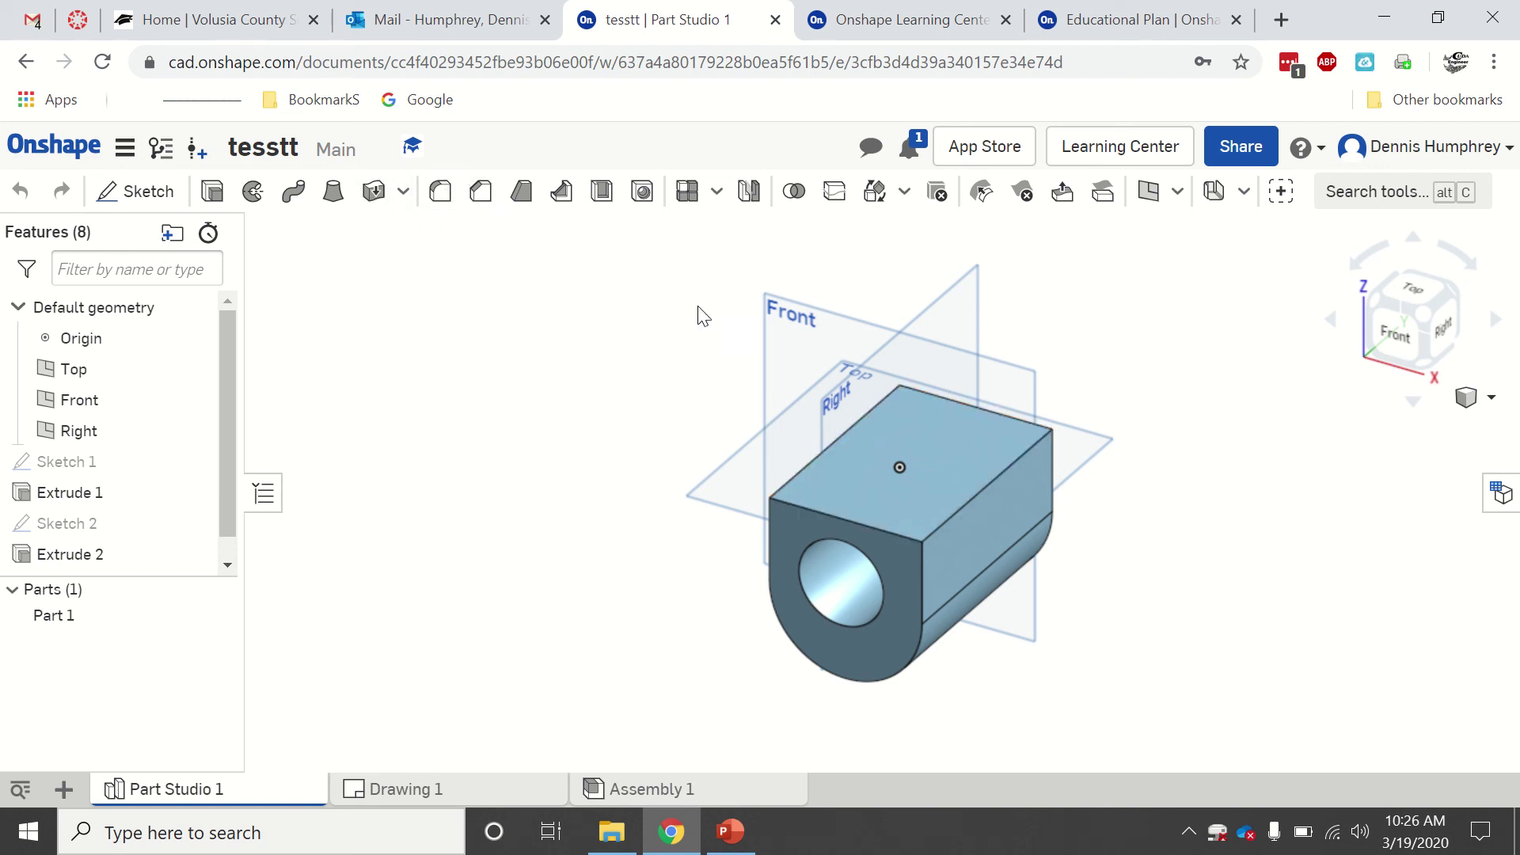
click(972, 497)
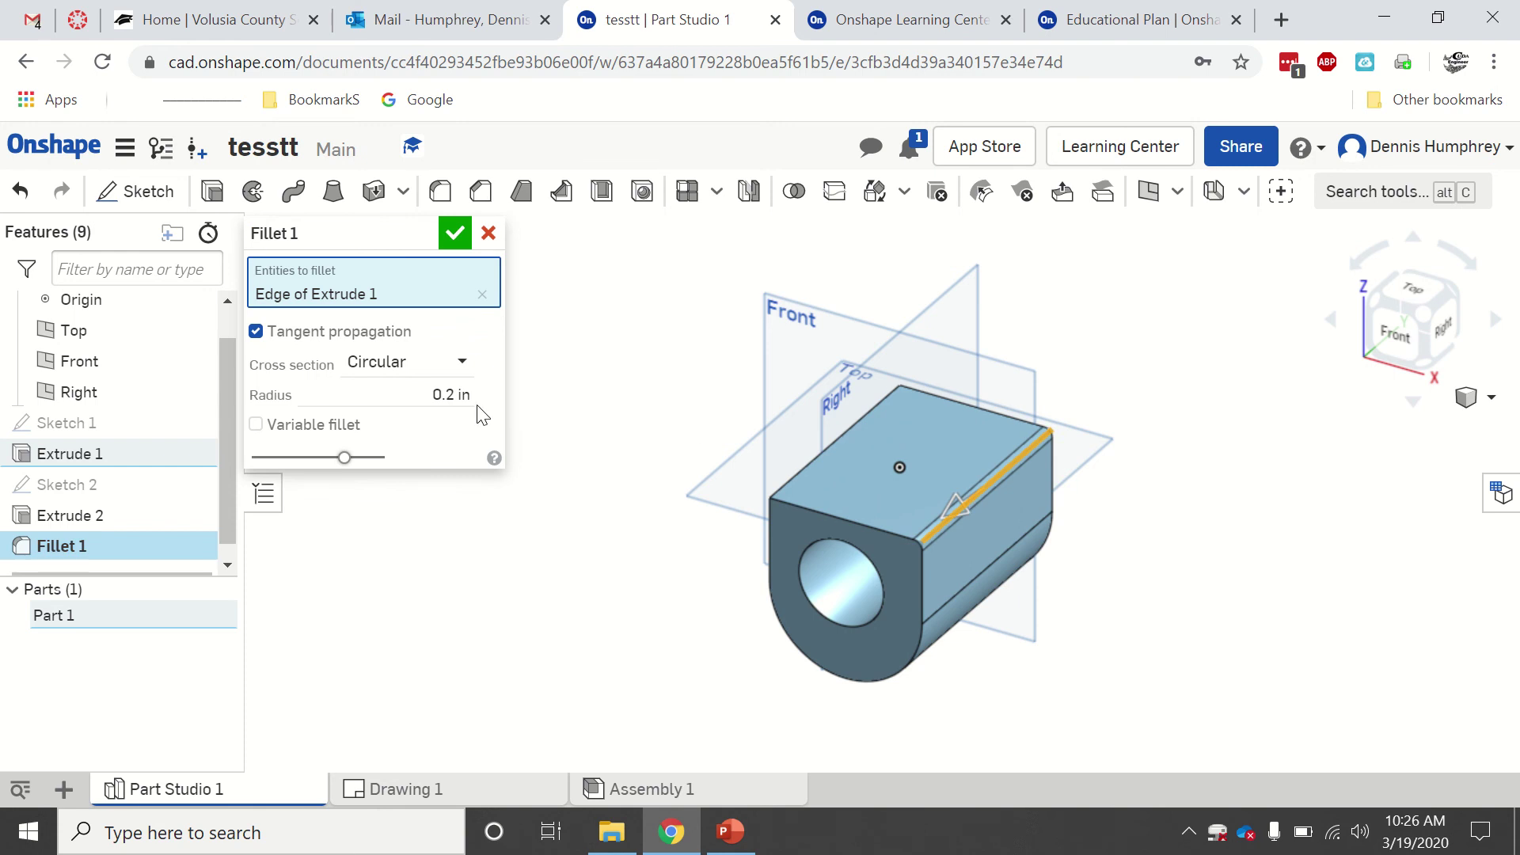
click(441, 394)
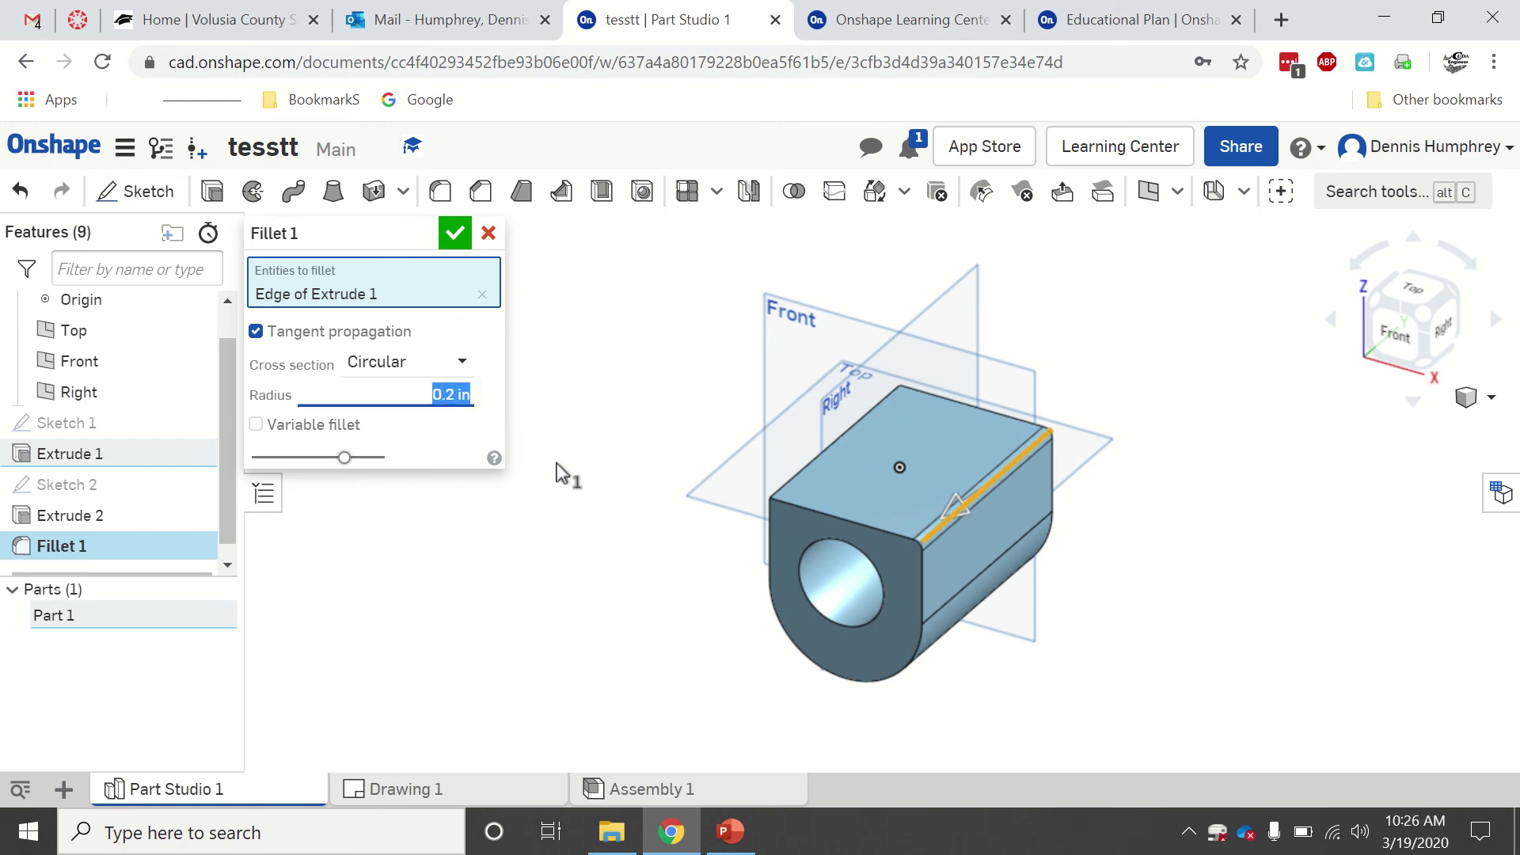
key(BackSpace)
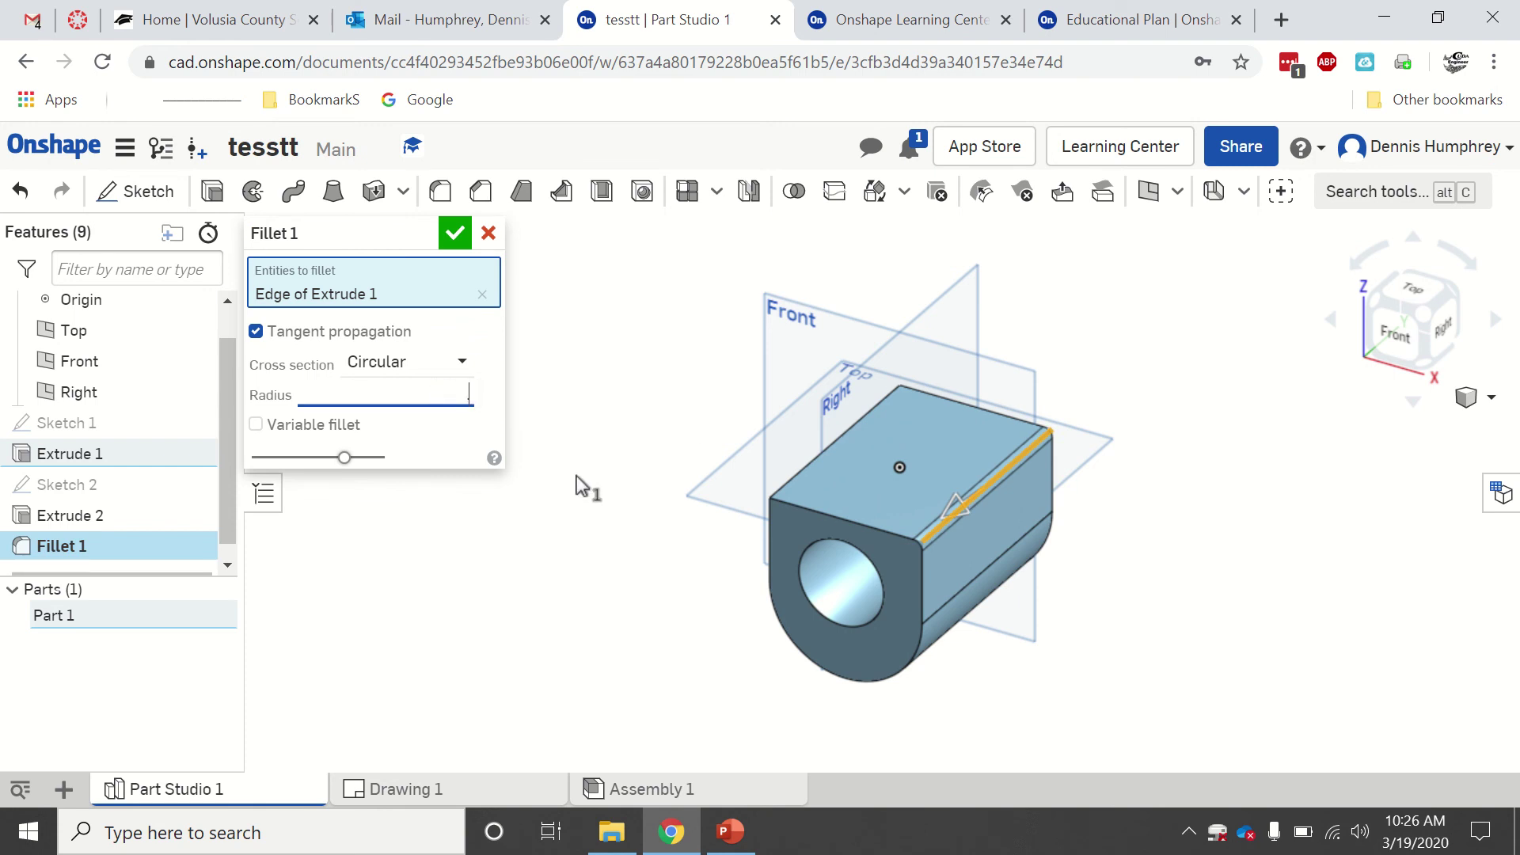
text(.75)
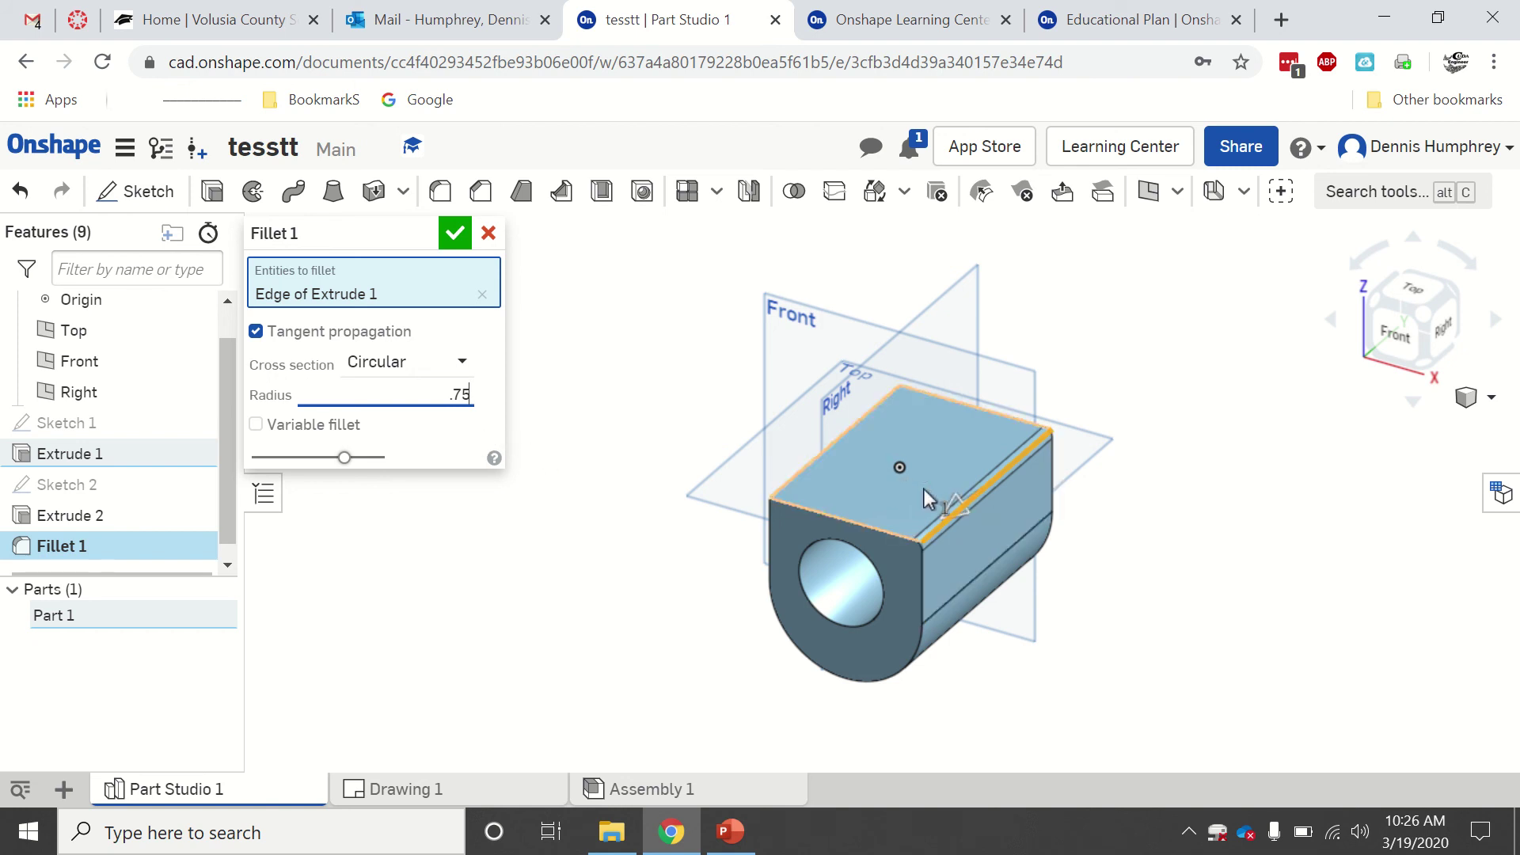
key(Return)
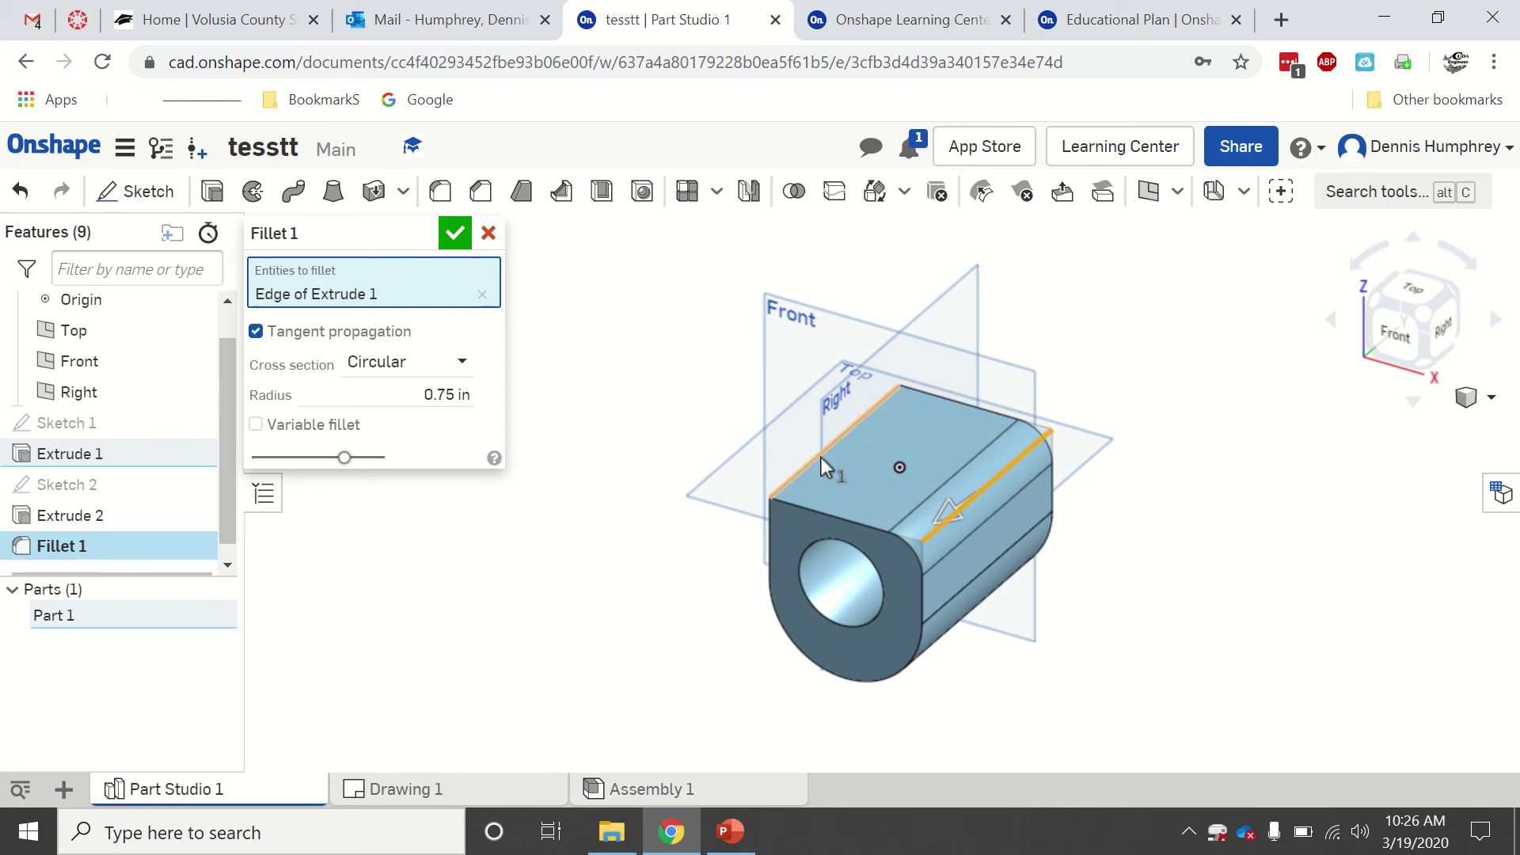
click(457, 234)
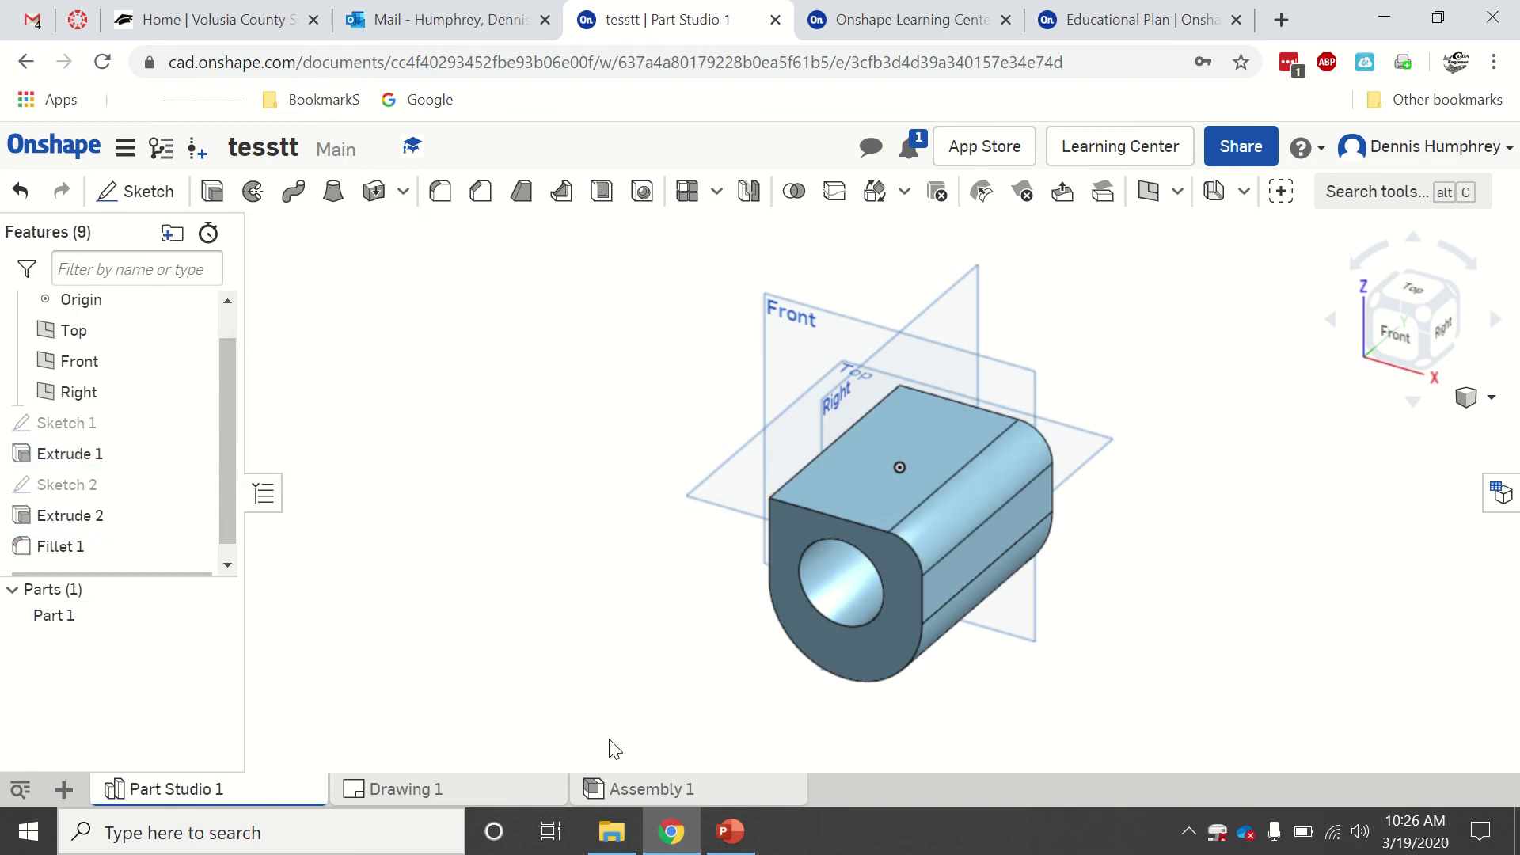
click(424, 790)
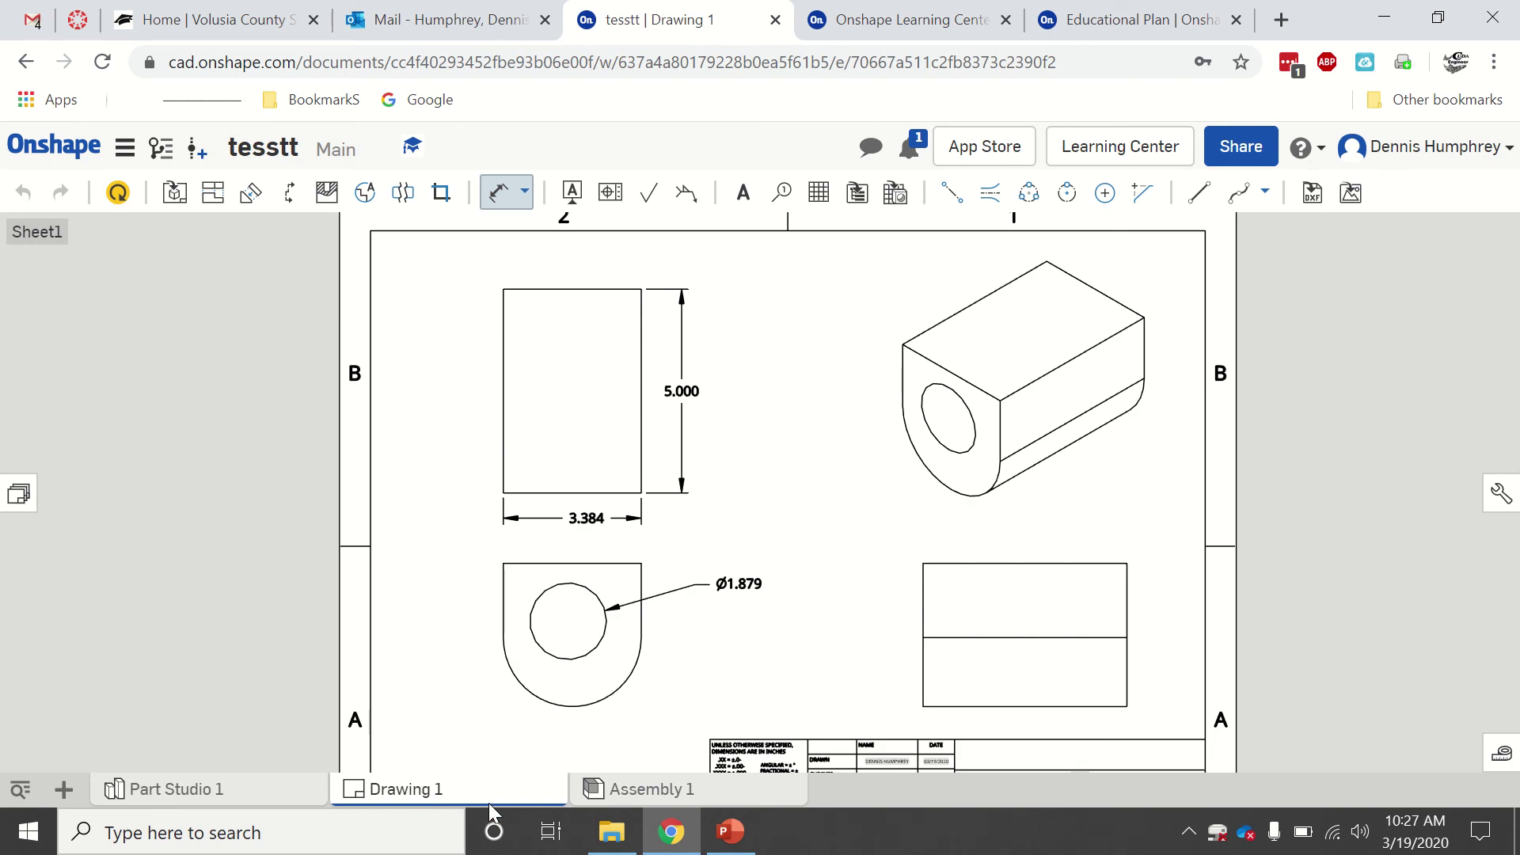
click(238, 790)
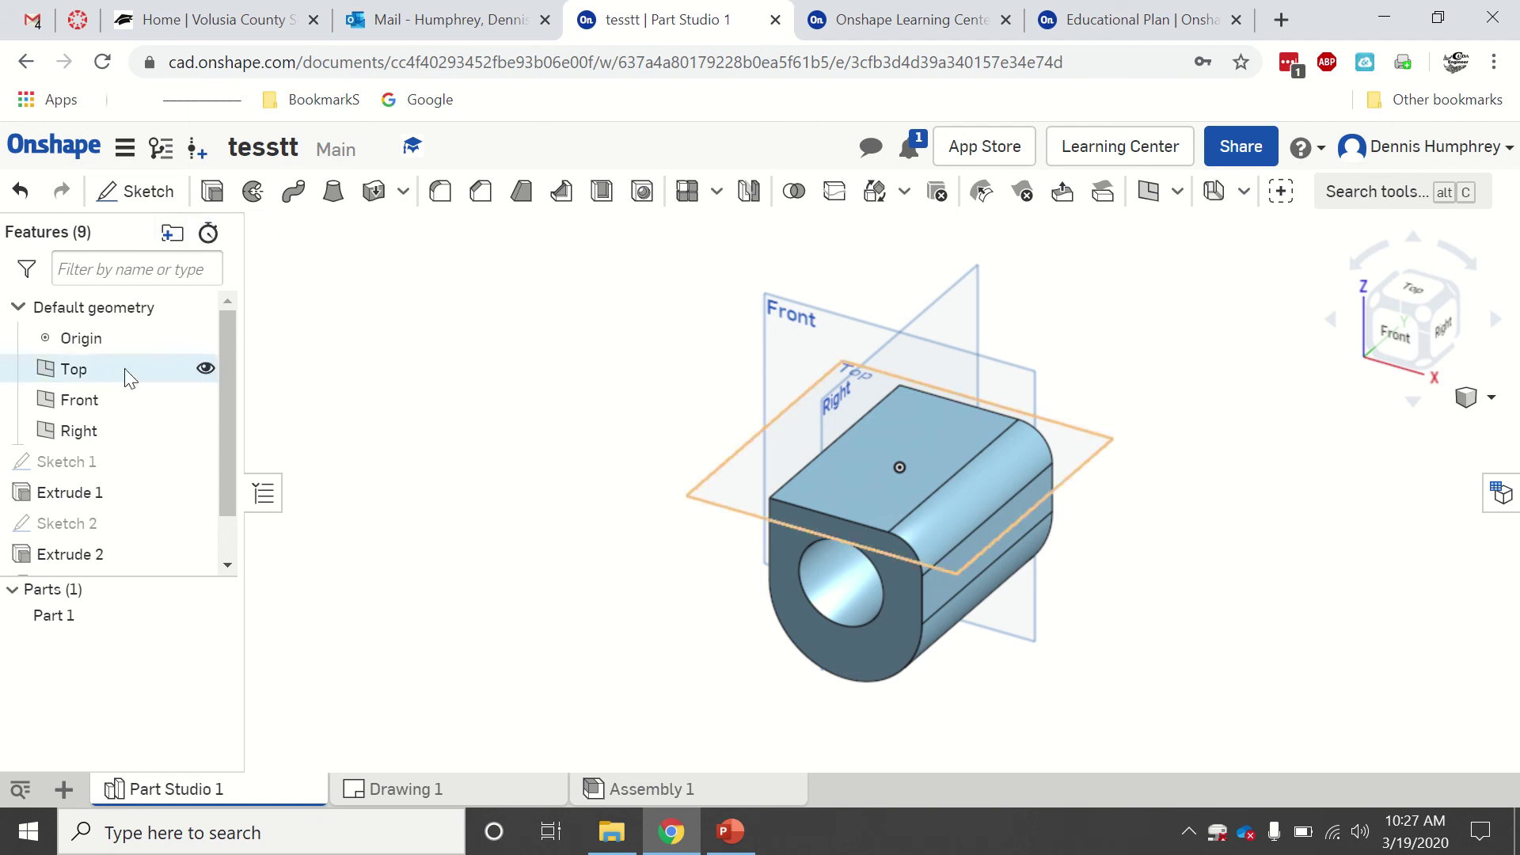
scroll(225, 508, down, 2)
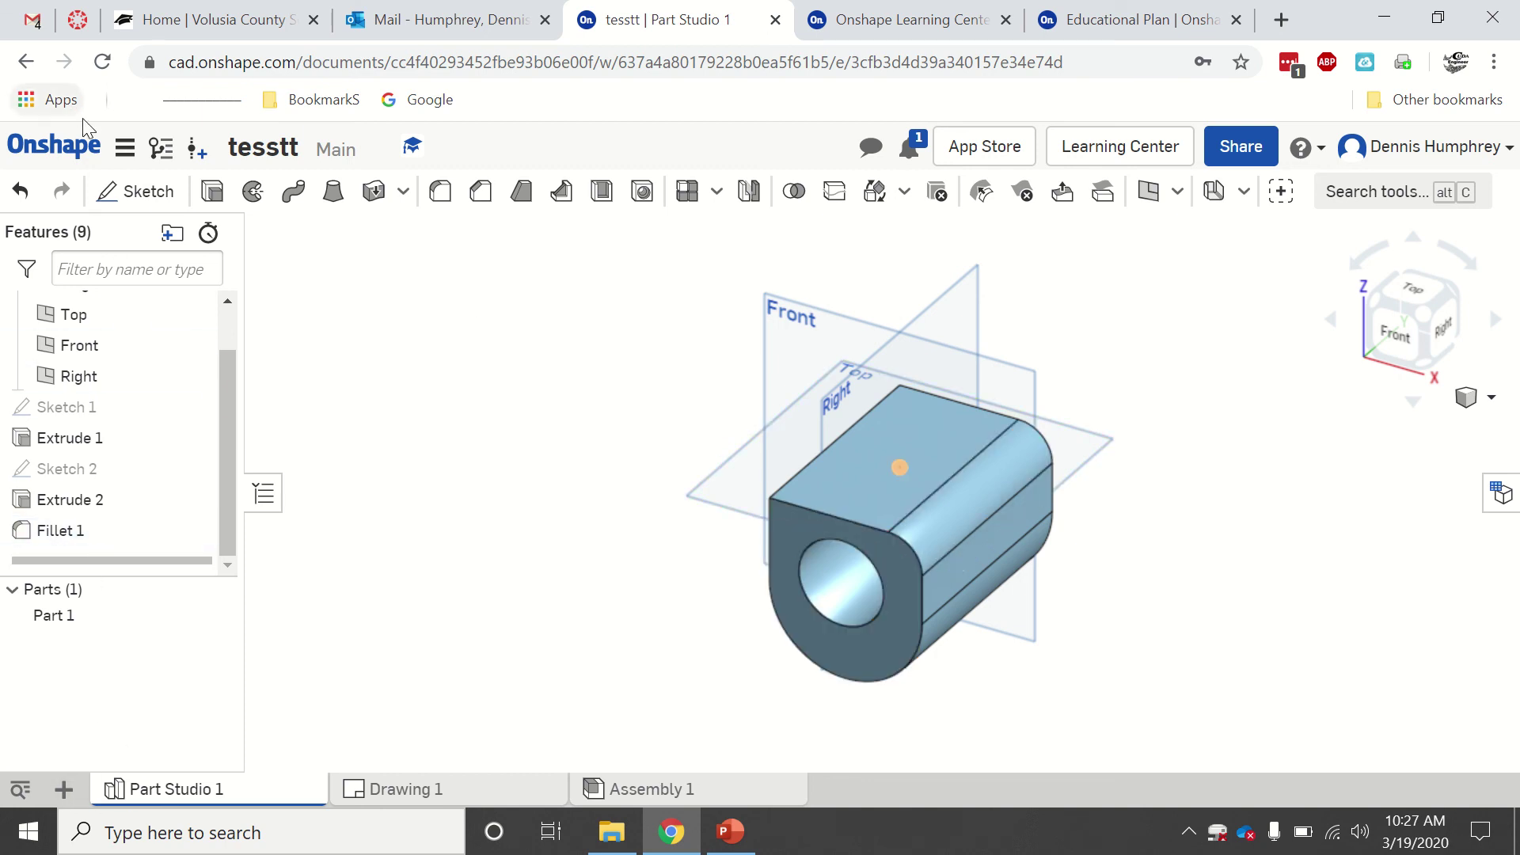
- Return to the Documents list, reload My Onshape, and select tesstt to view its details
click(44, 146)
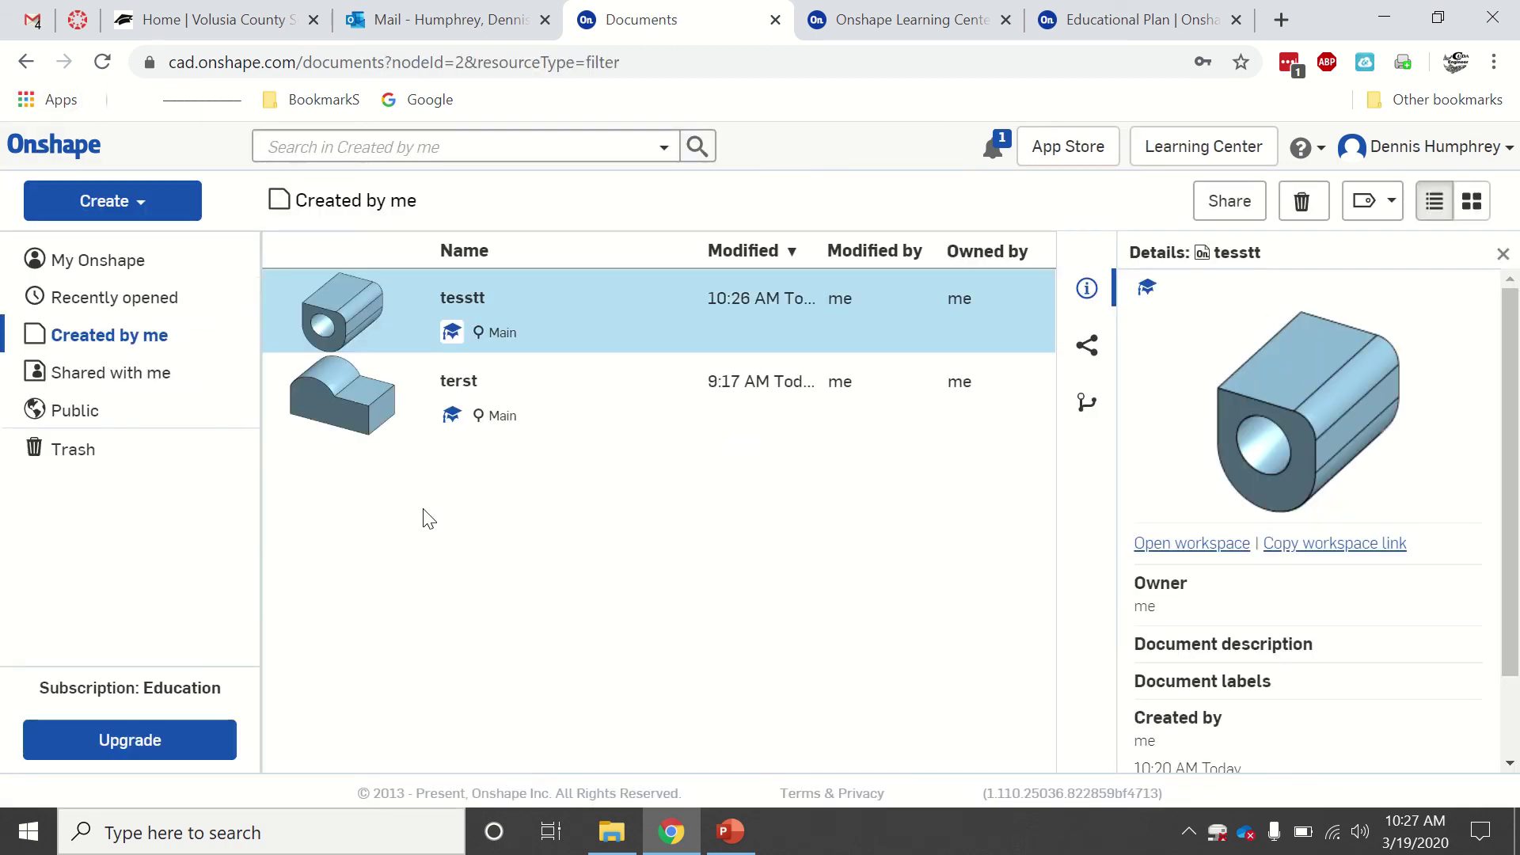
right_click(340, 305)
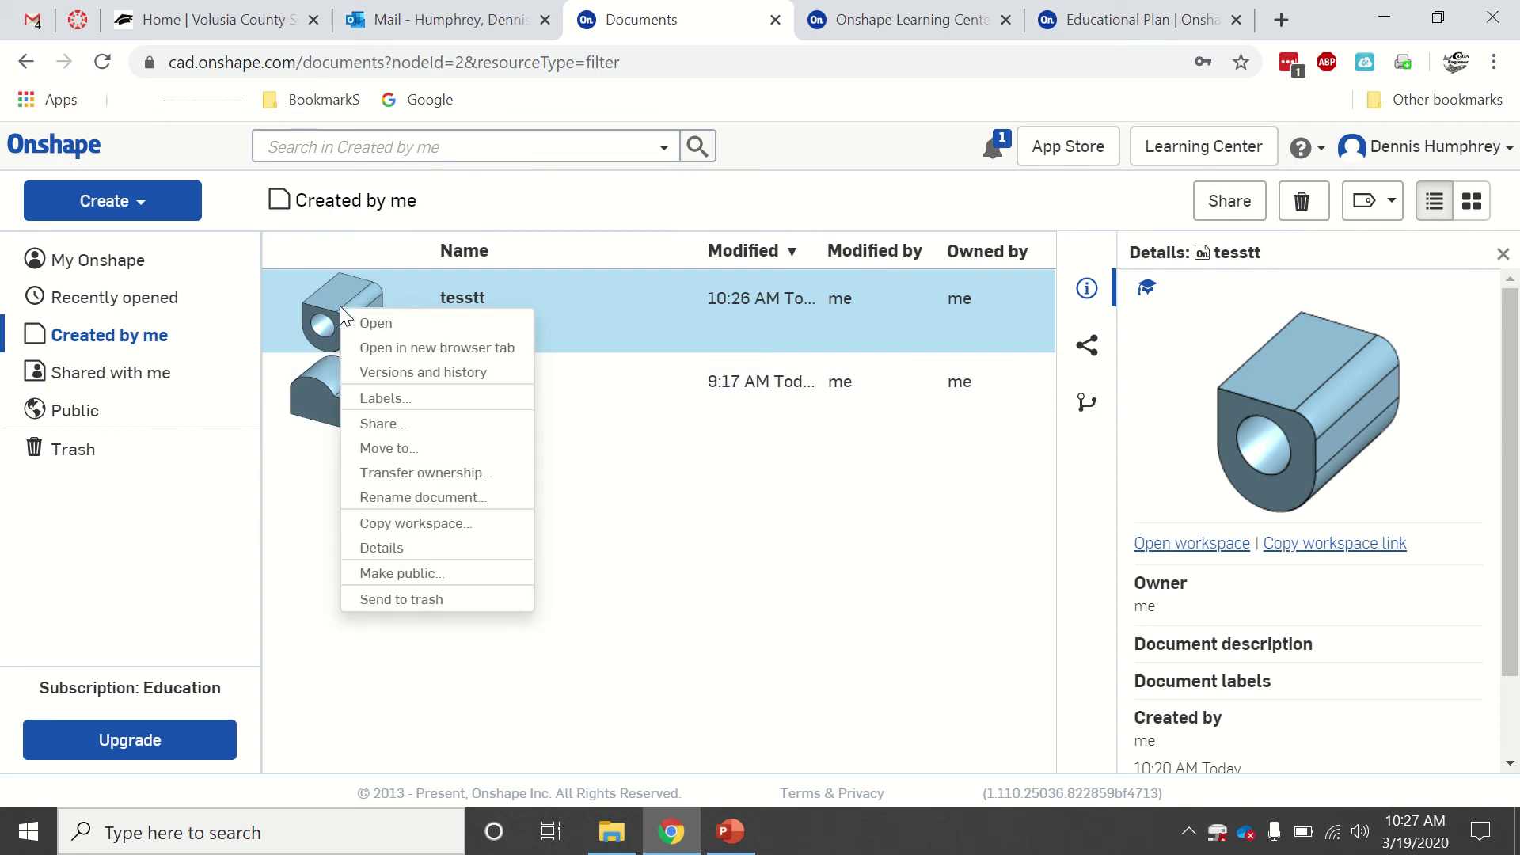
click(296, 483)
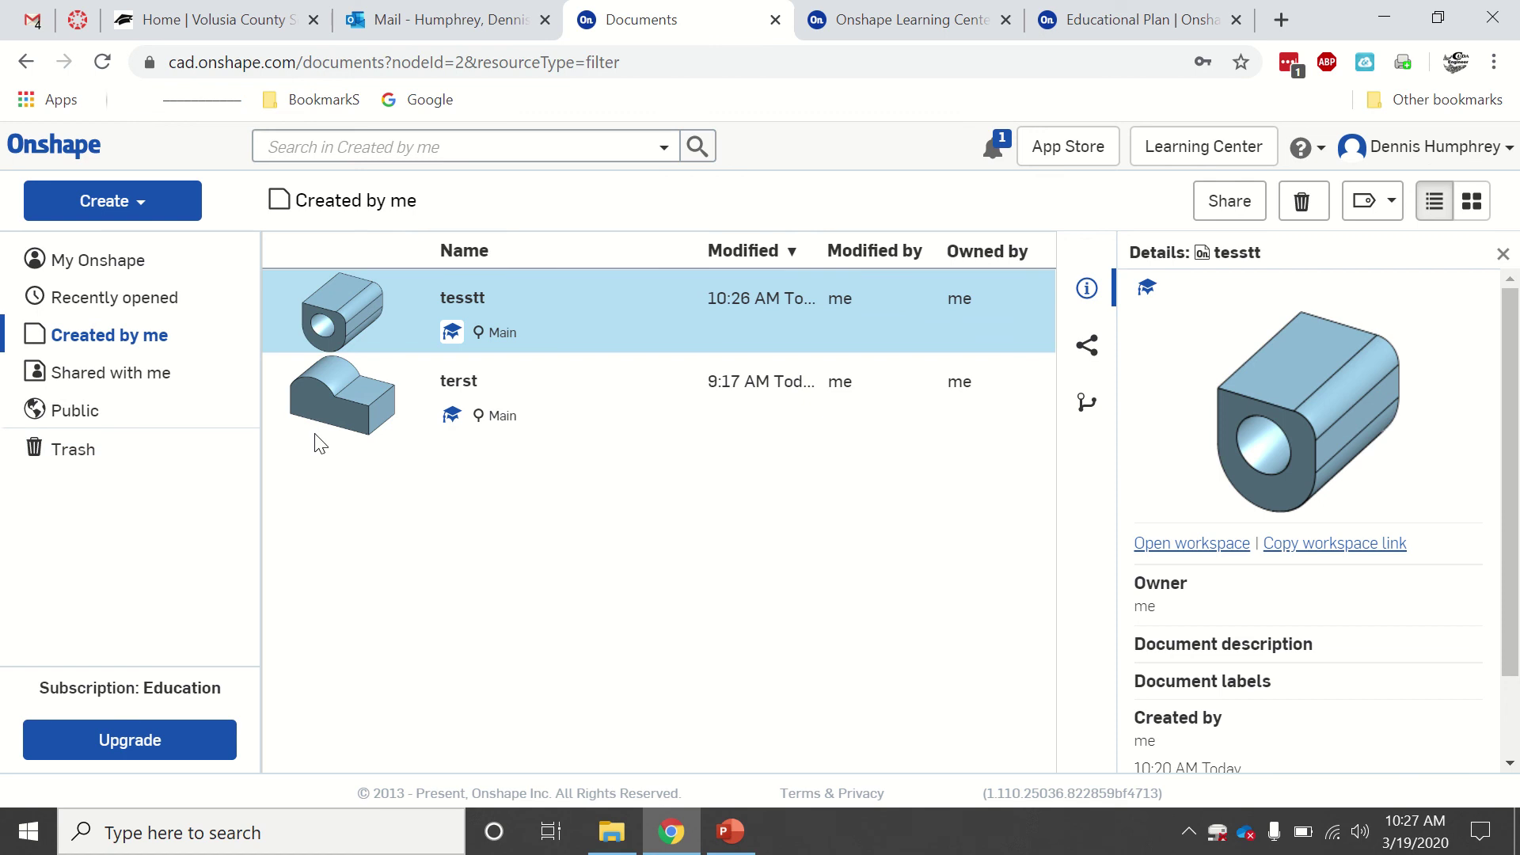
click(62, 150)
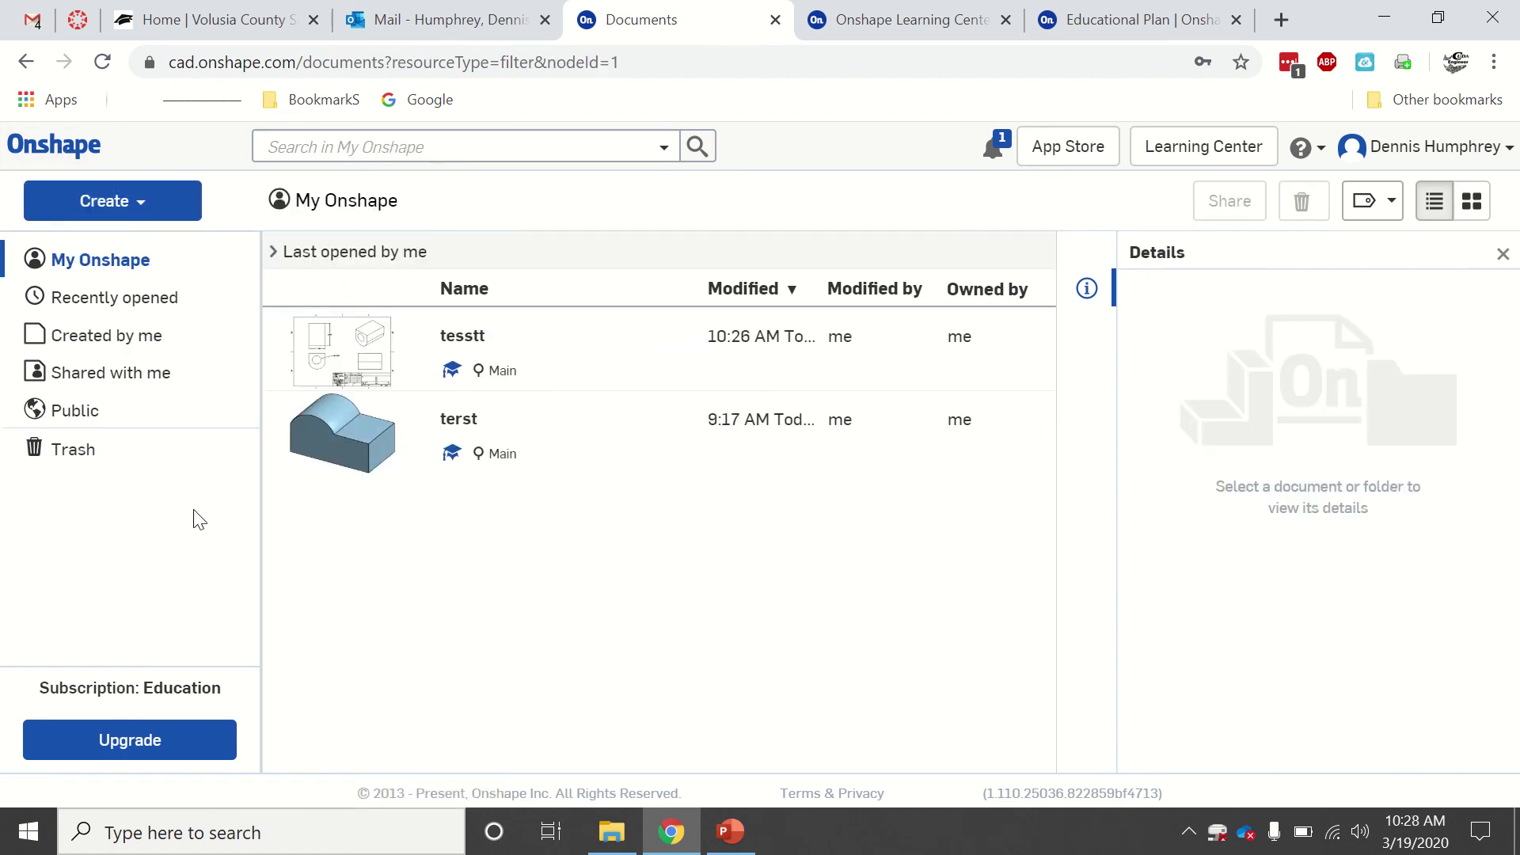
right_click(344, 432)
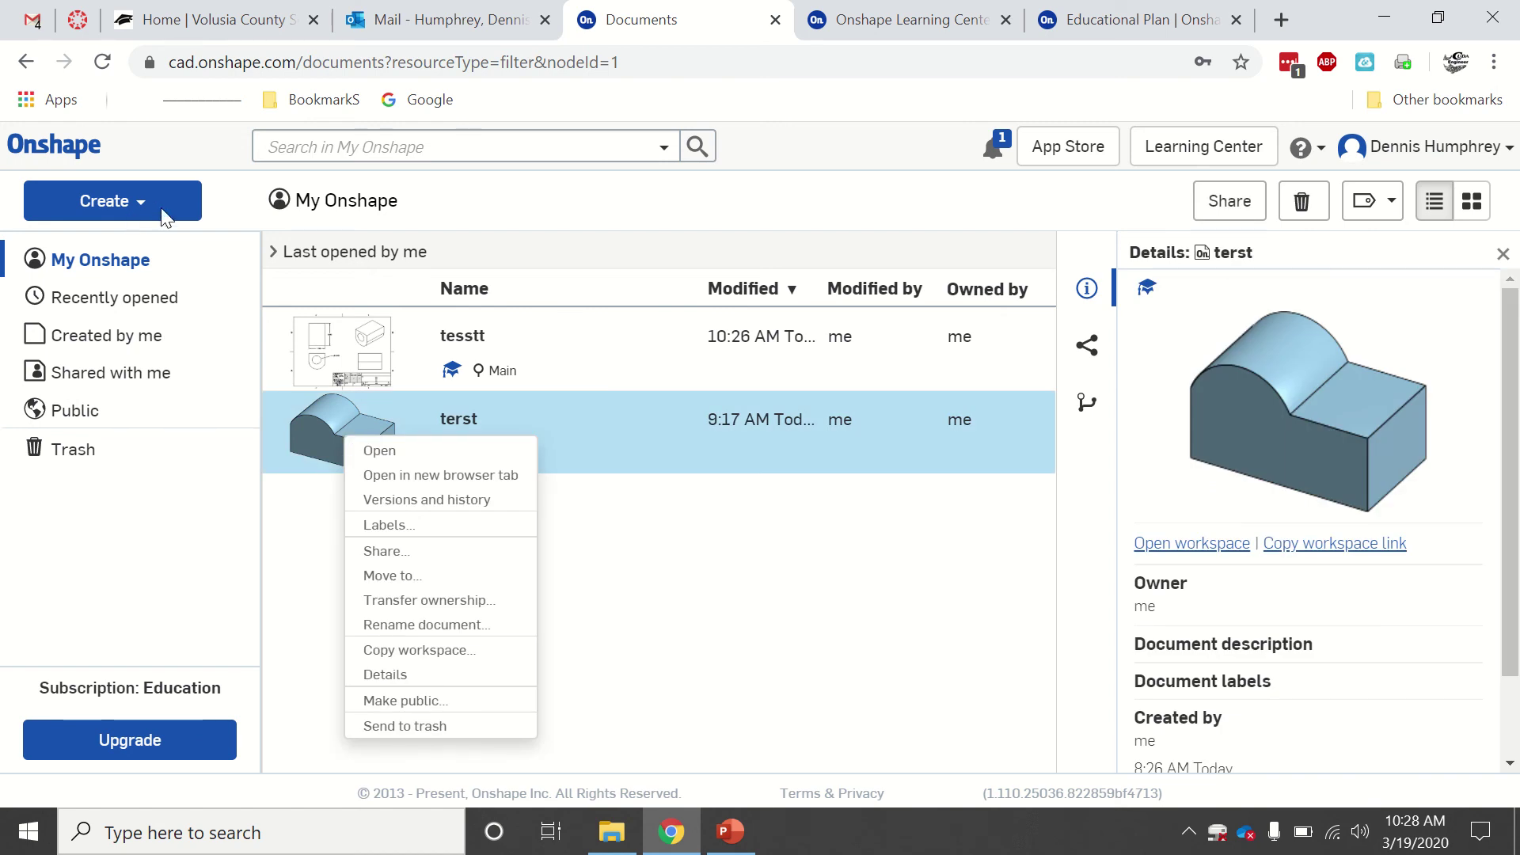
click(139, 200)
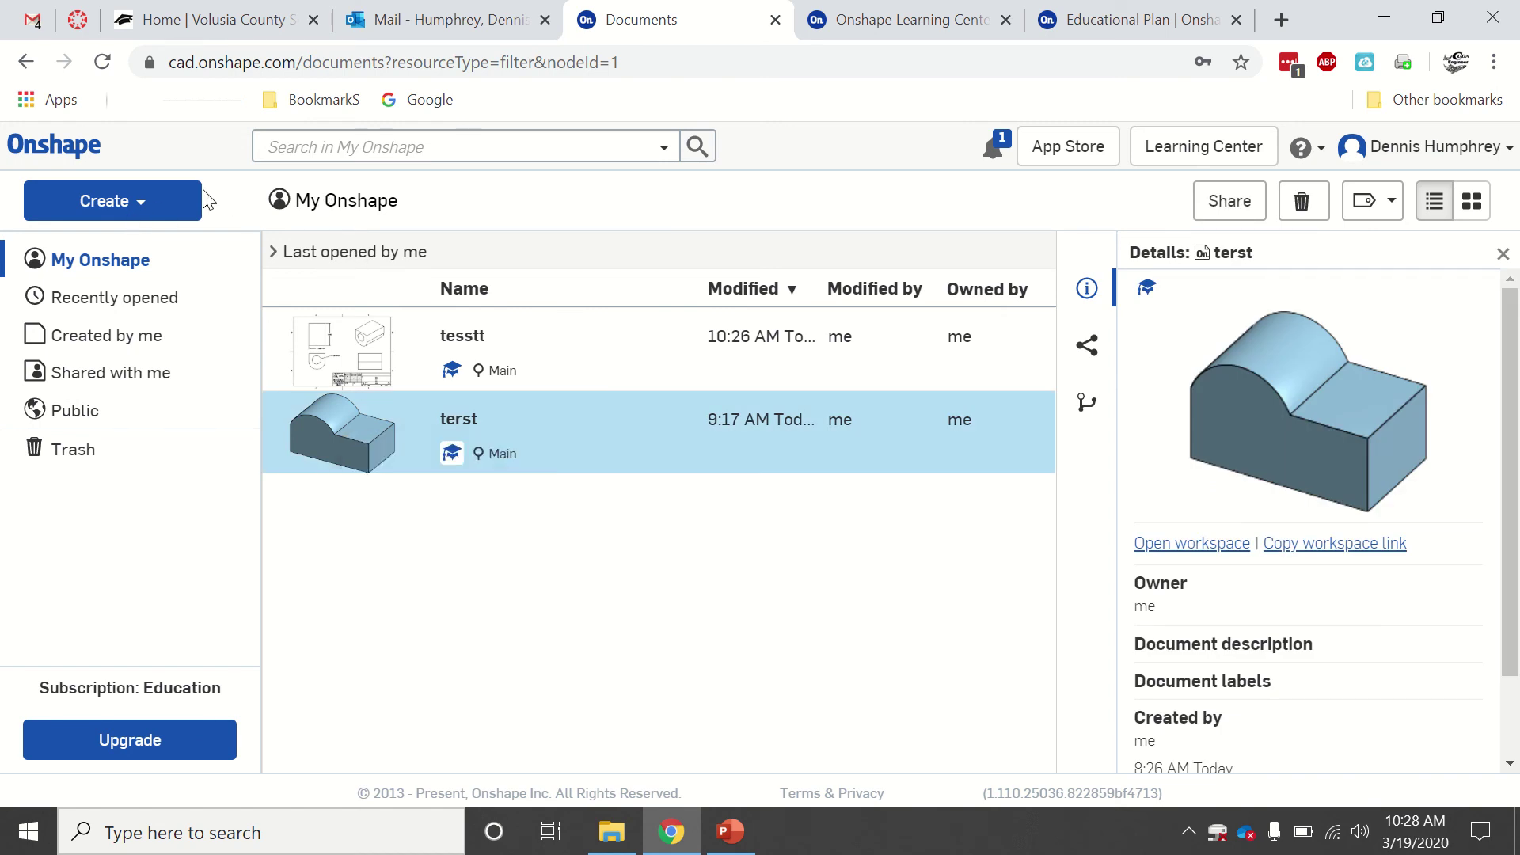
click(99, 259)
click(339, 347)
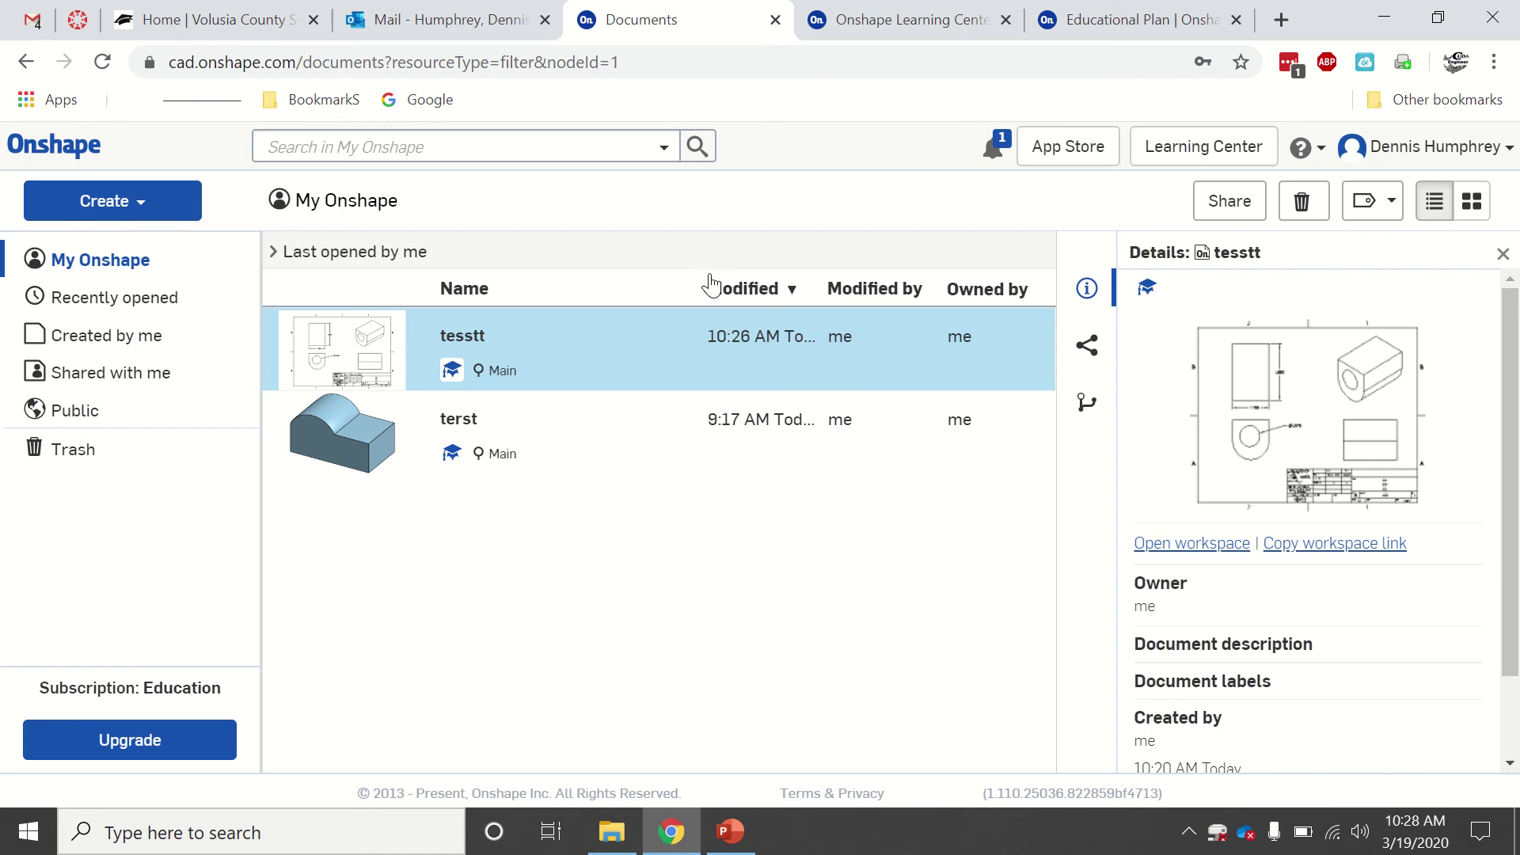
- Open the tesstt document to Part Studio 1 showing the holed D-shaped block
double_click(323, 349)
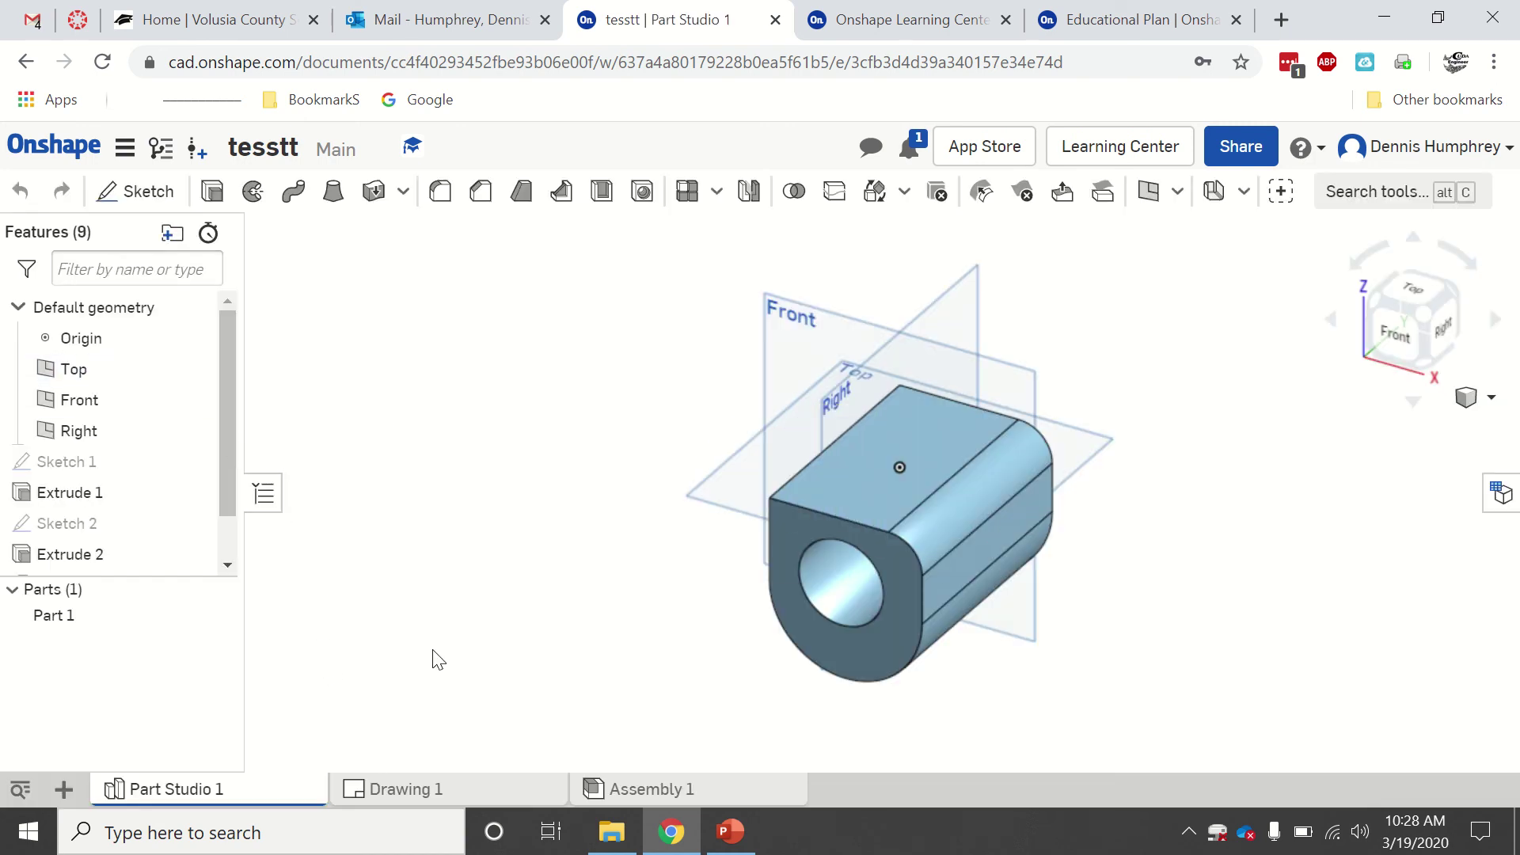
right_click(879, 469)
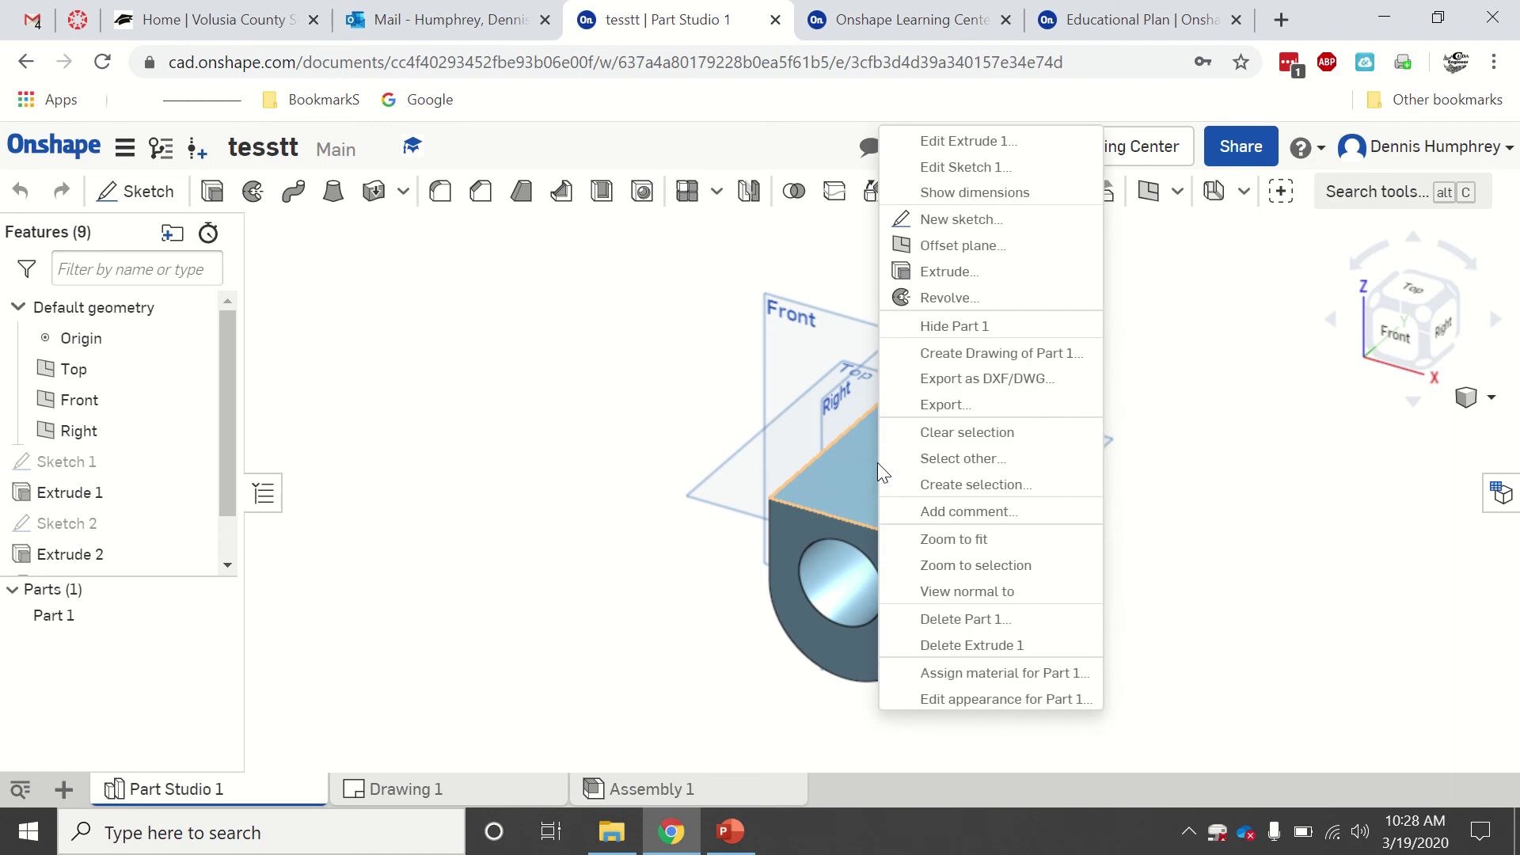
click(493, 392)
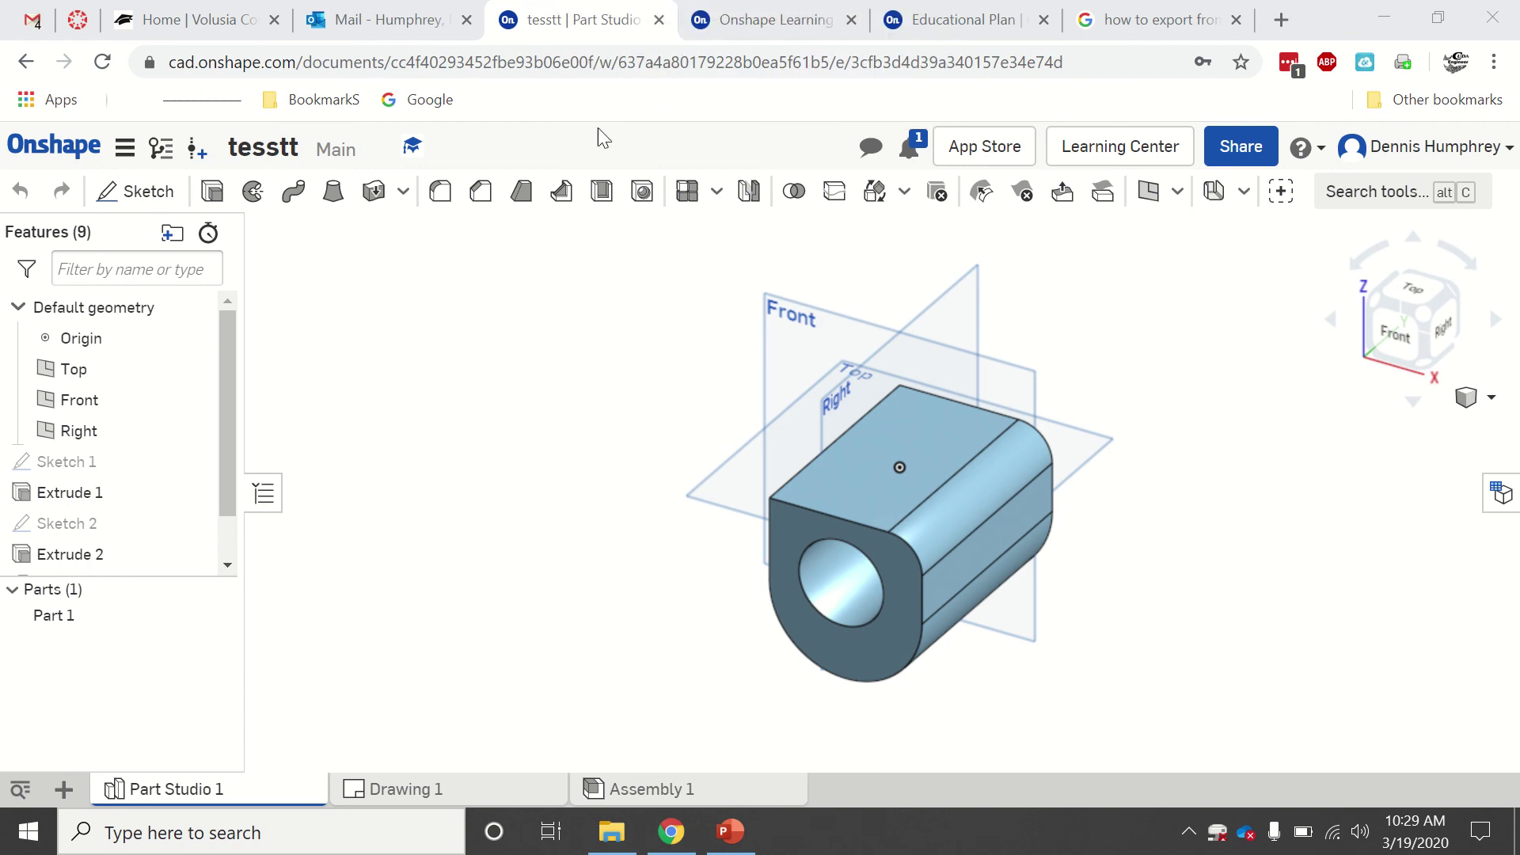
mouse_move(569, 11)
- Open the Export dialog for Part Studio 1 and set the format to STL
right_click(191, 790)
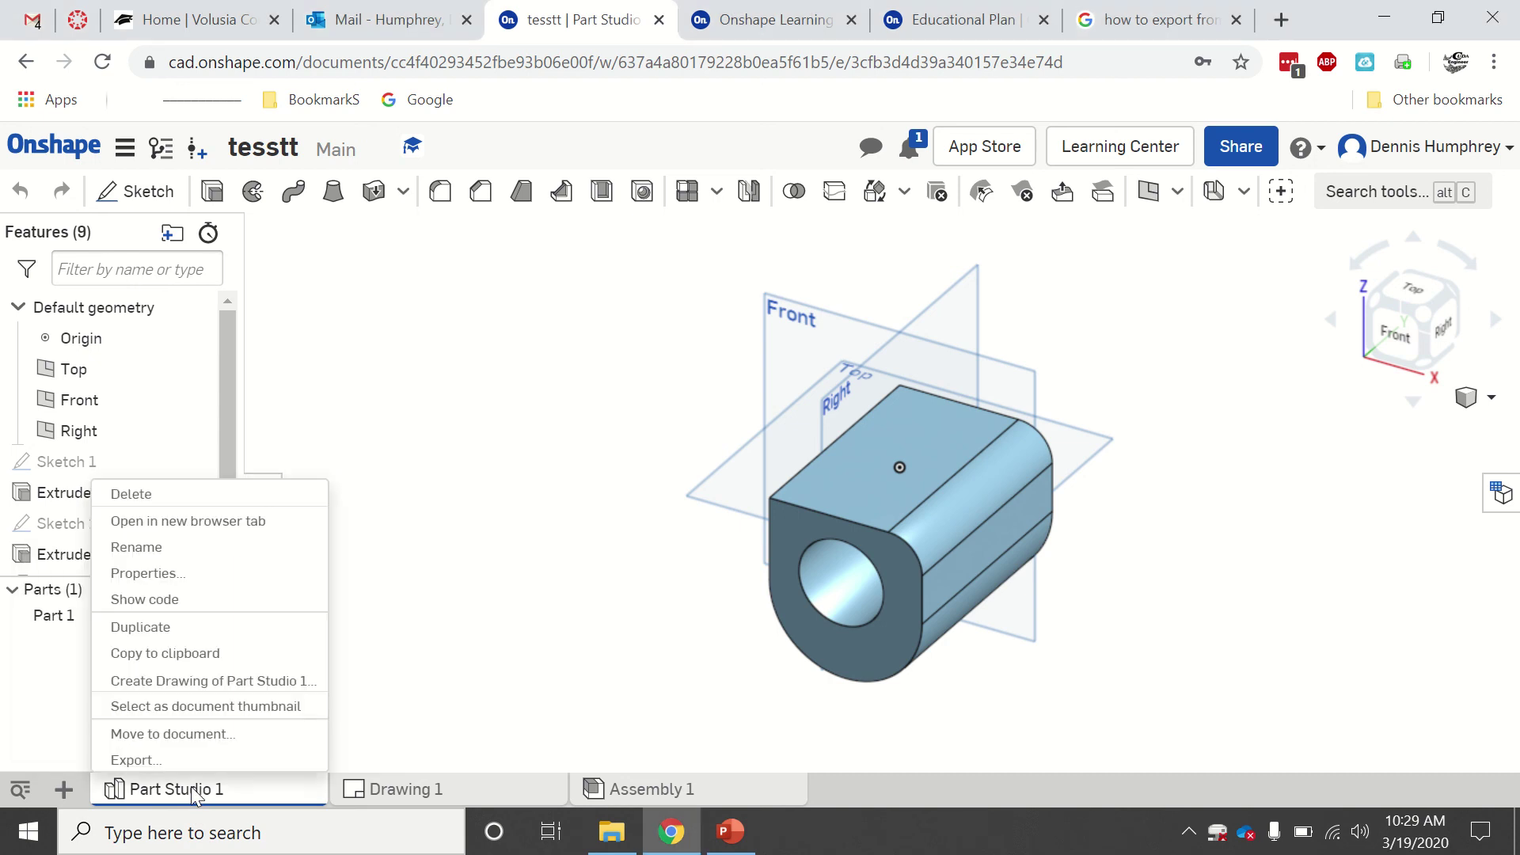
click(151, 760)
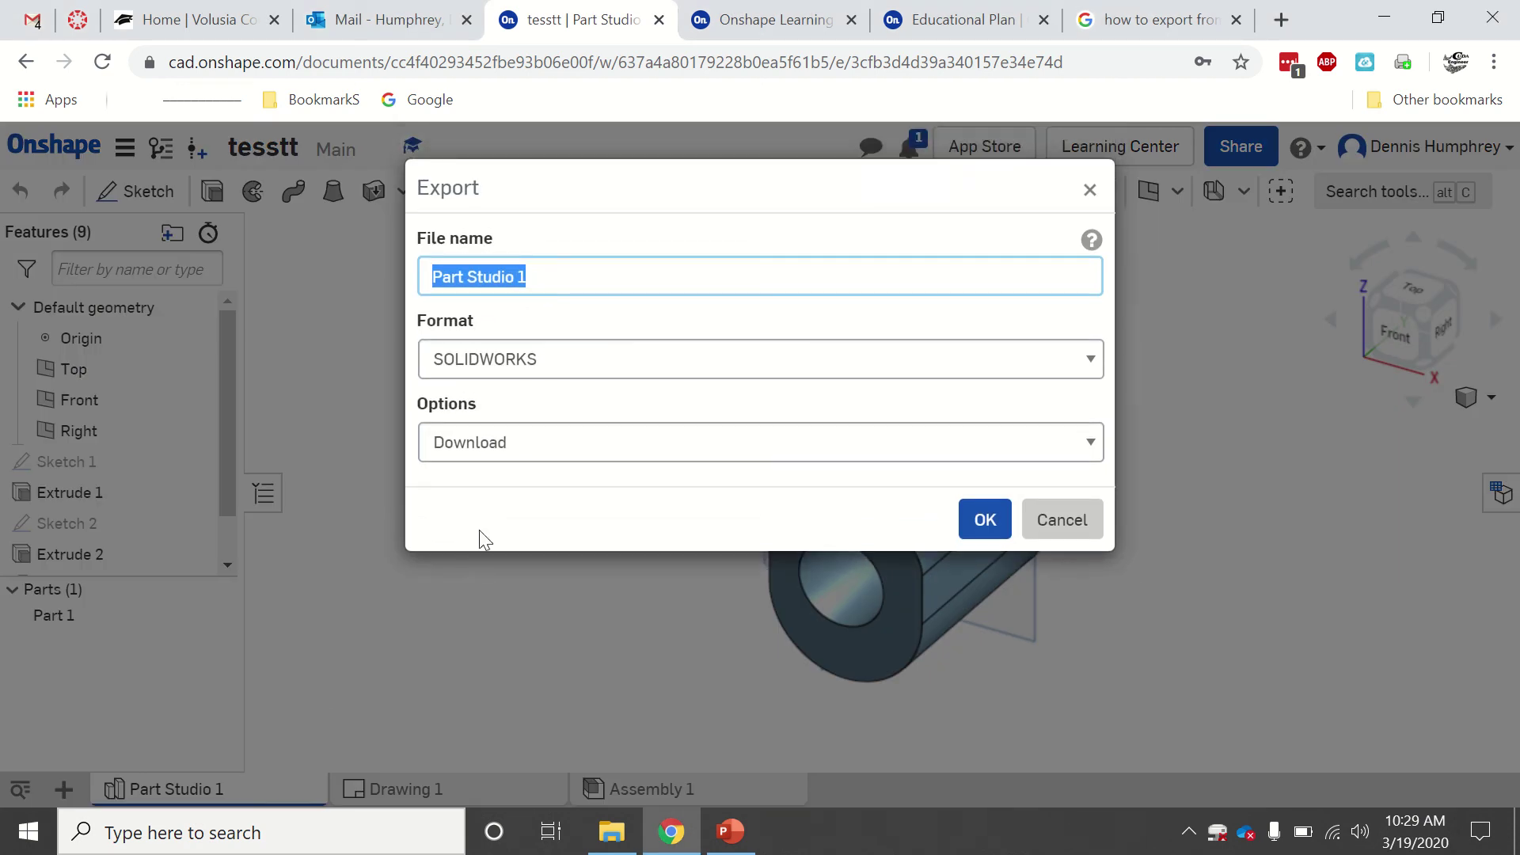
click(517, 363)
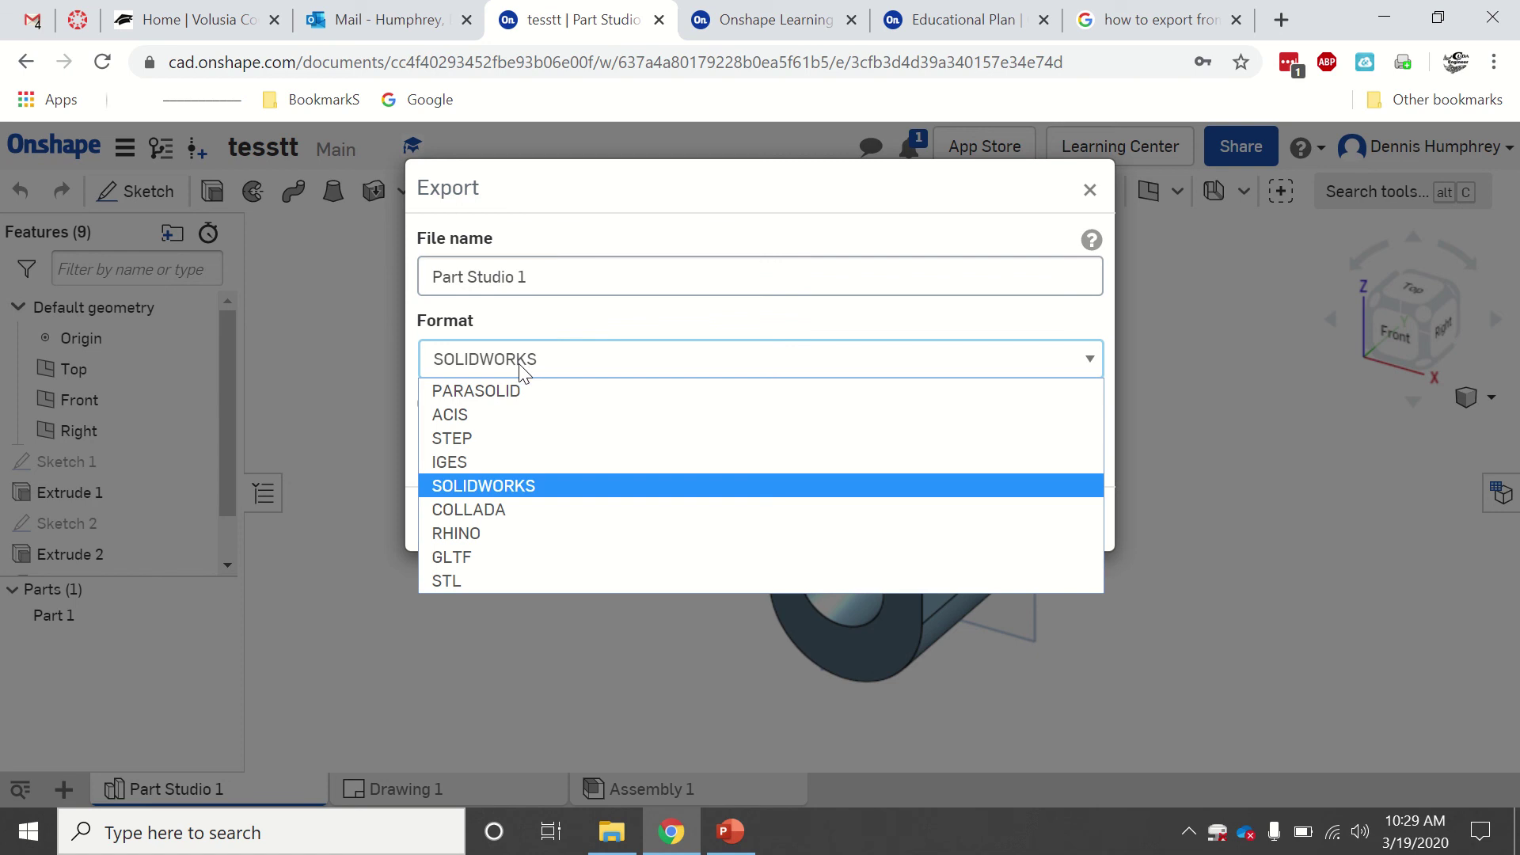
click(440, 583)
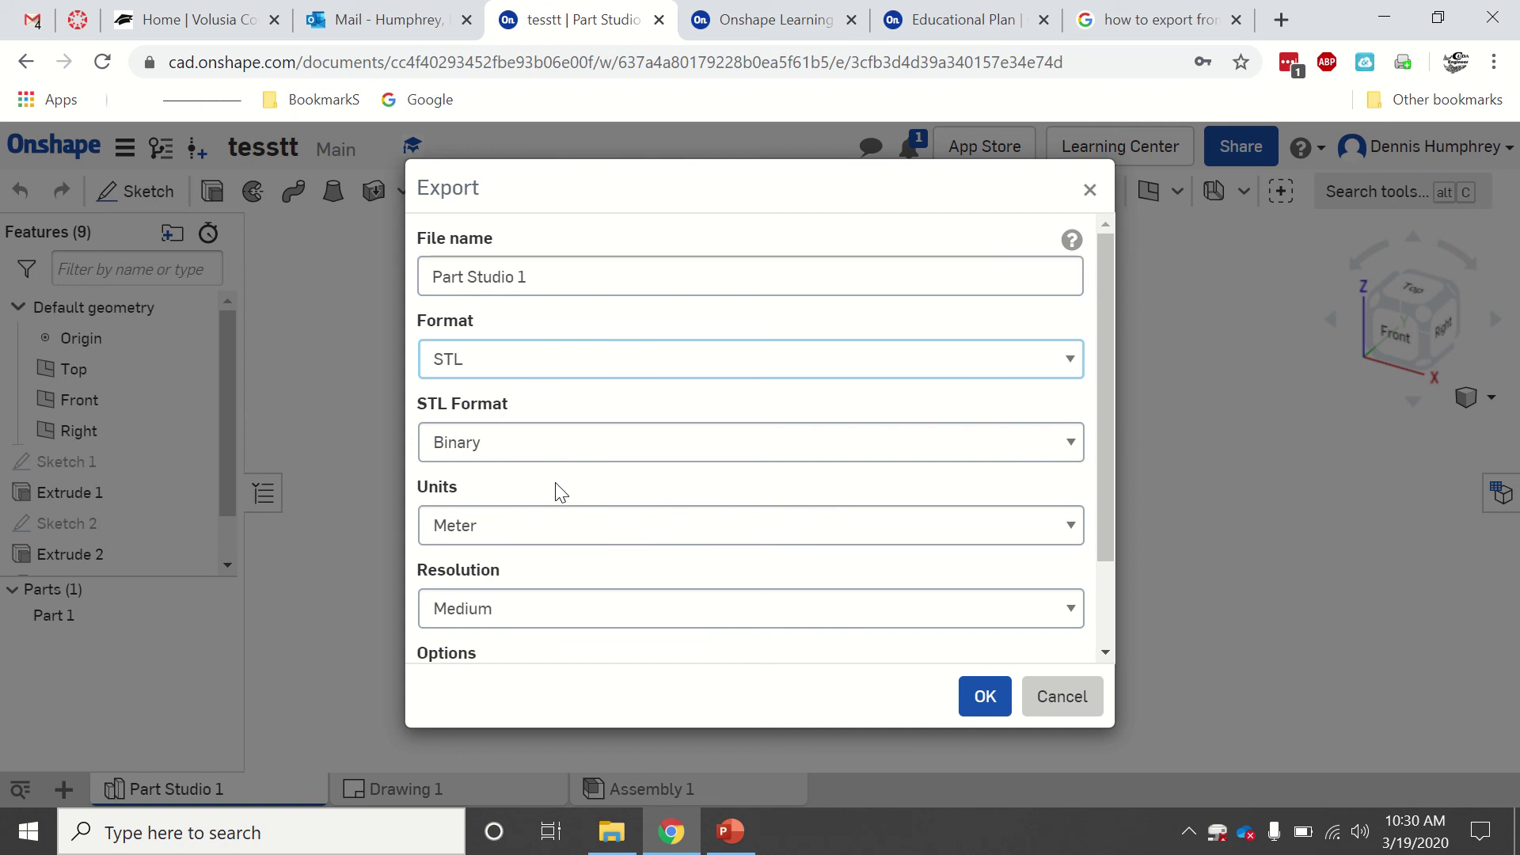
mouse_move(659, 8)
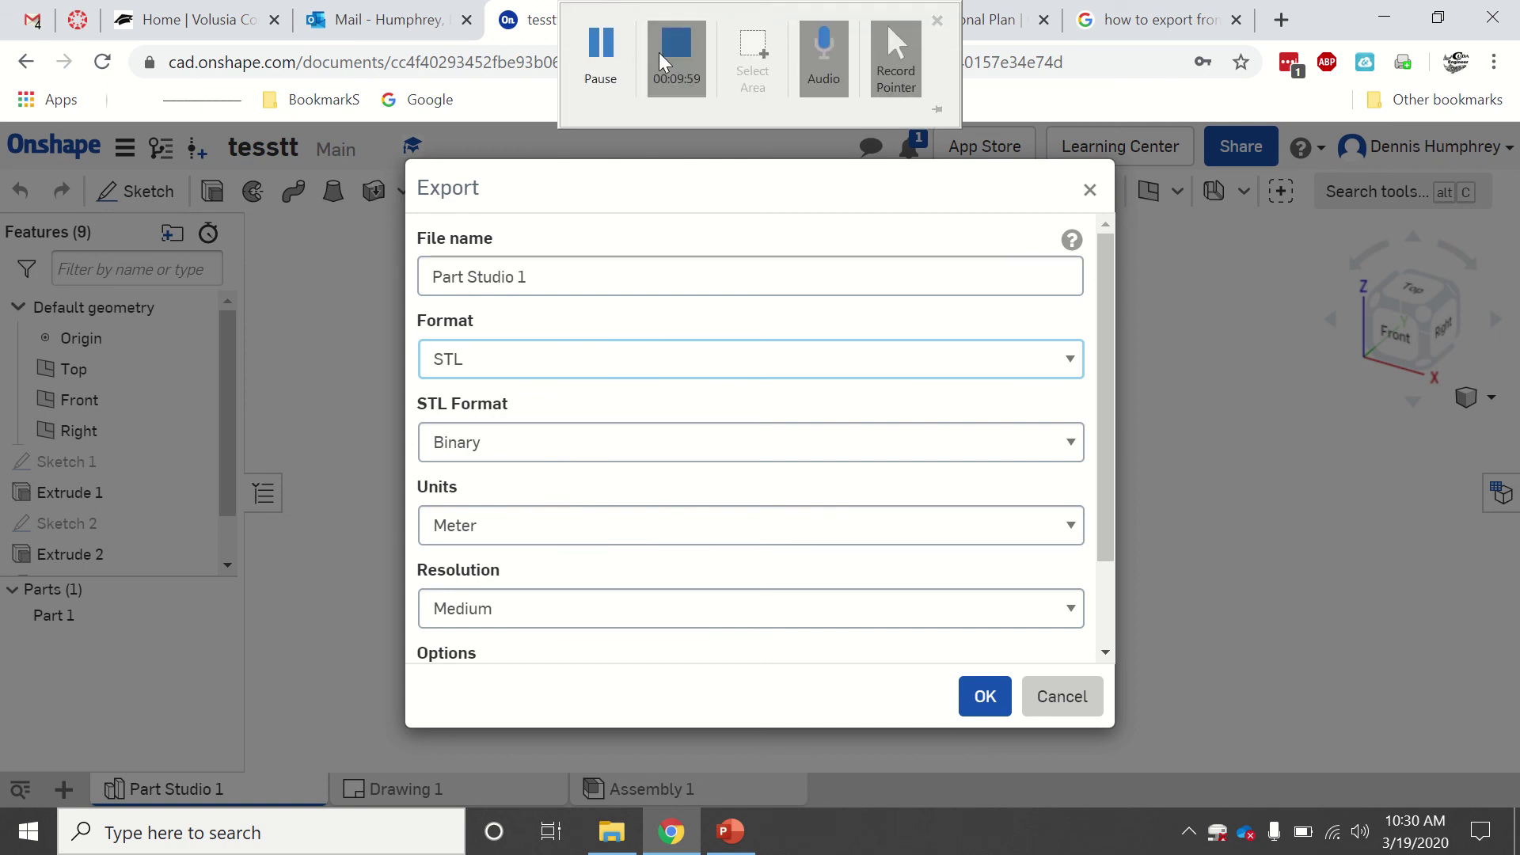